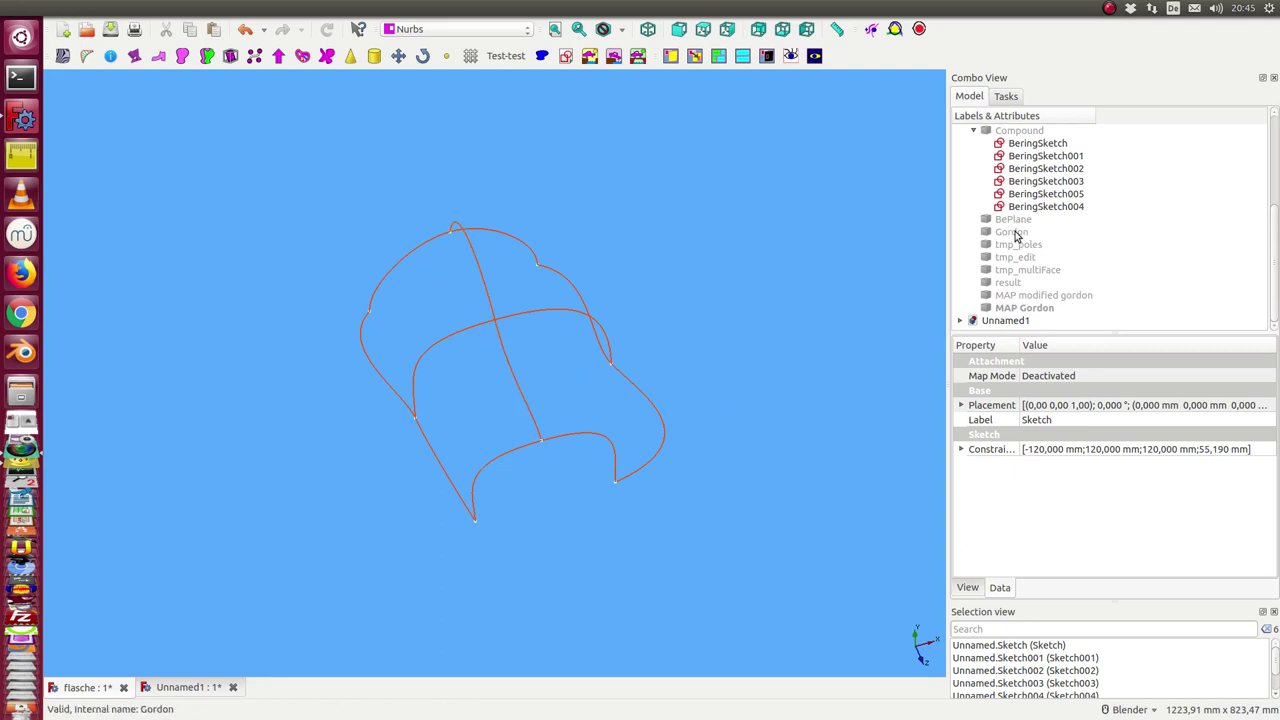
- Show the original Gordon surface and orbit the view until it faces the front
left_click(1012, 231)
key("space")
left_click(745, 312)
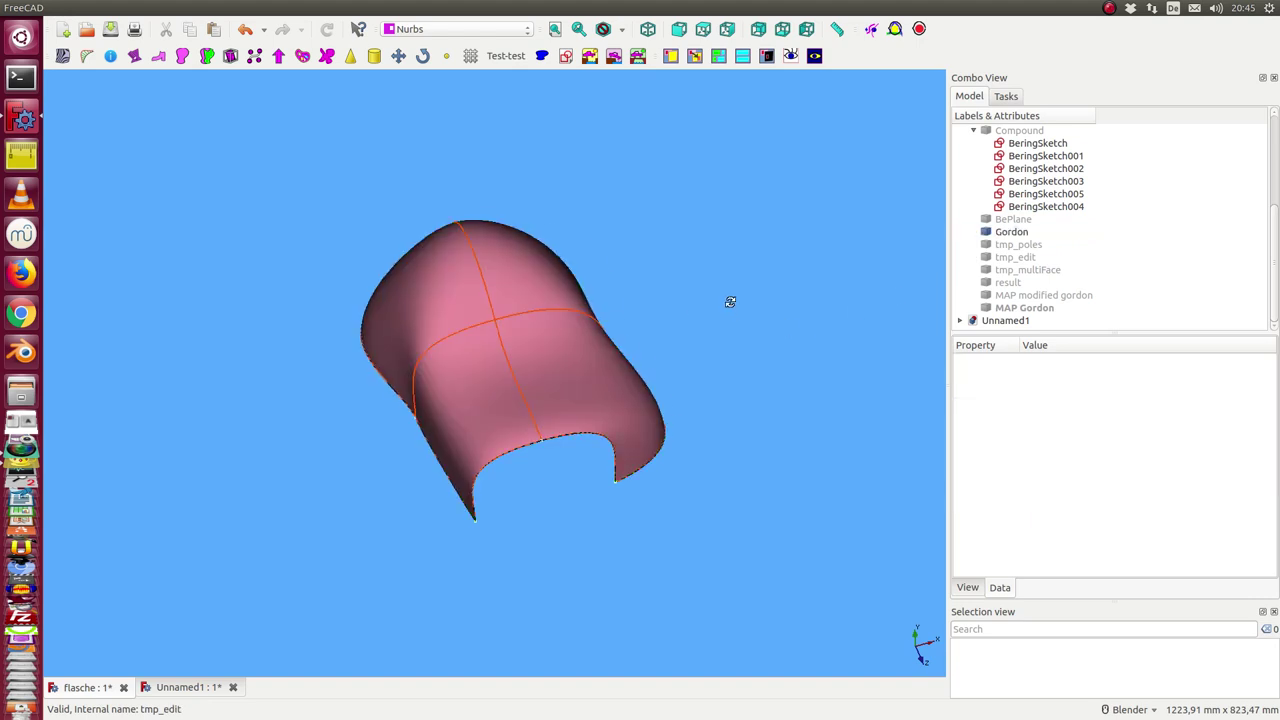
middle_click_drag(729, 300, 434, 394)
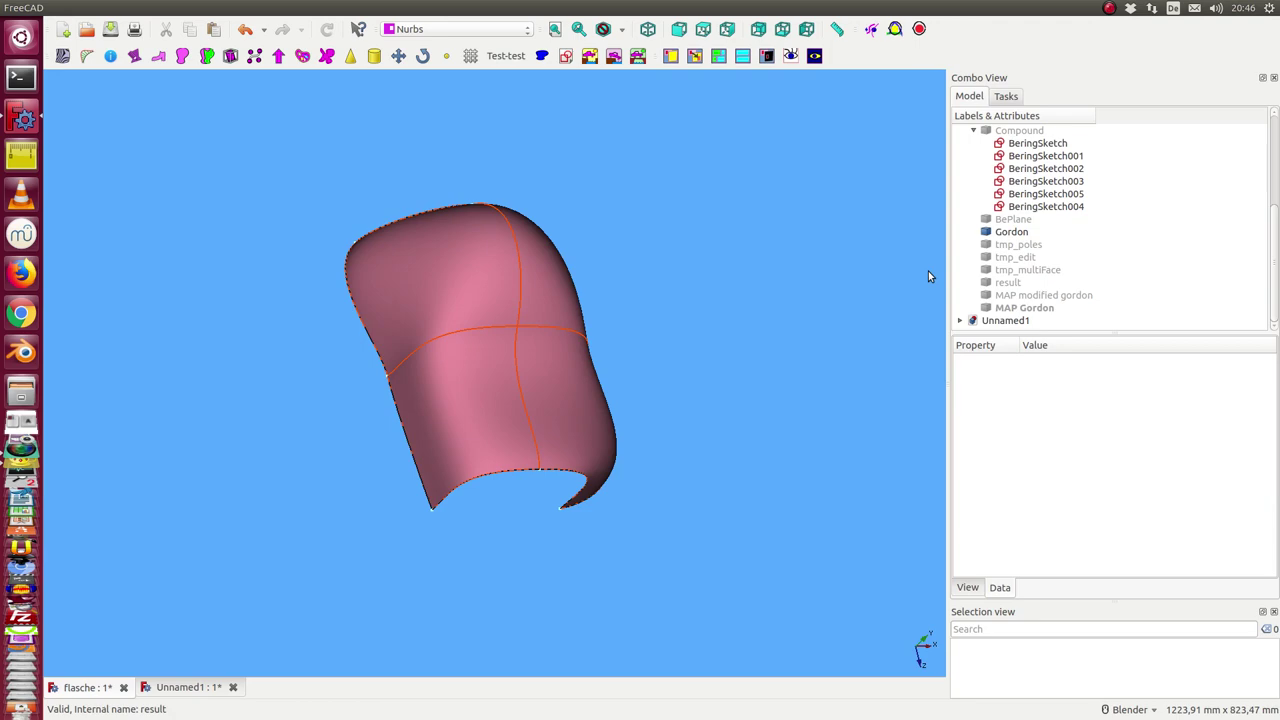
middle_click_drag(833, 282, 743, 334)
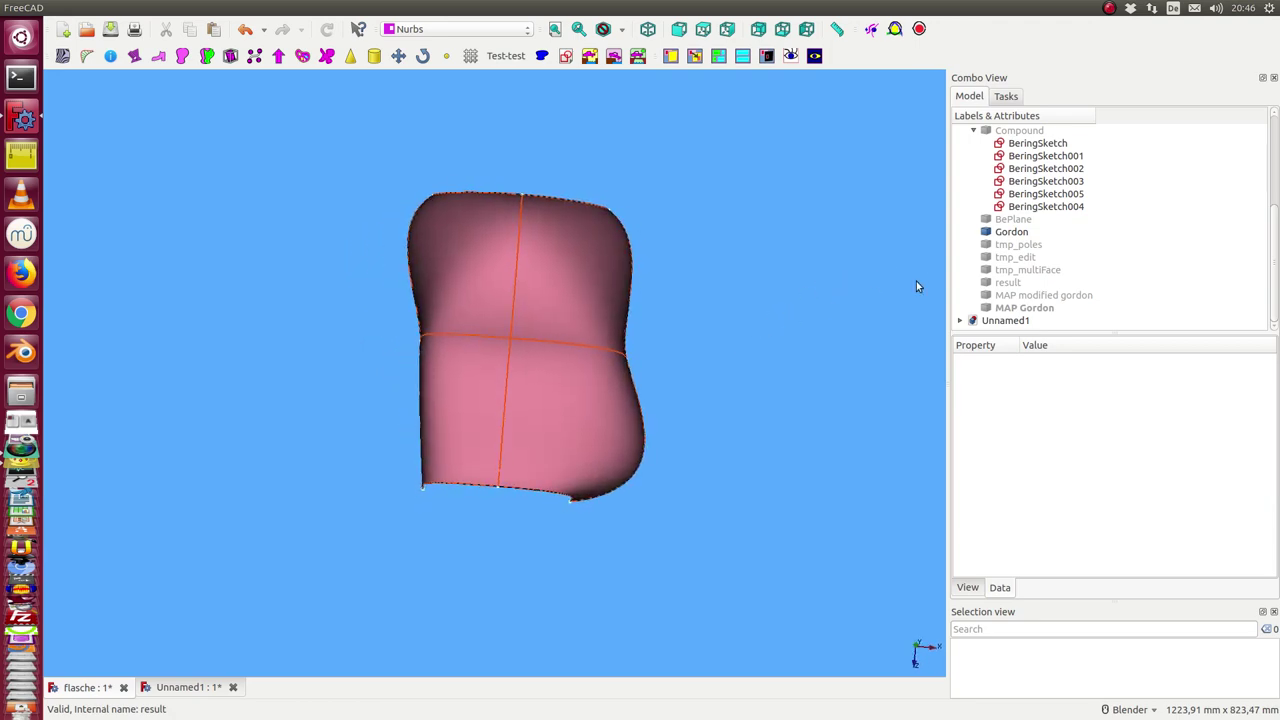
- Select the result and Gordon surfaces in turn, orbiting to compare them from several angles
left_click(1006, 284)
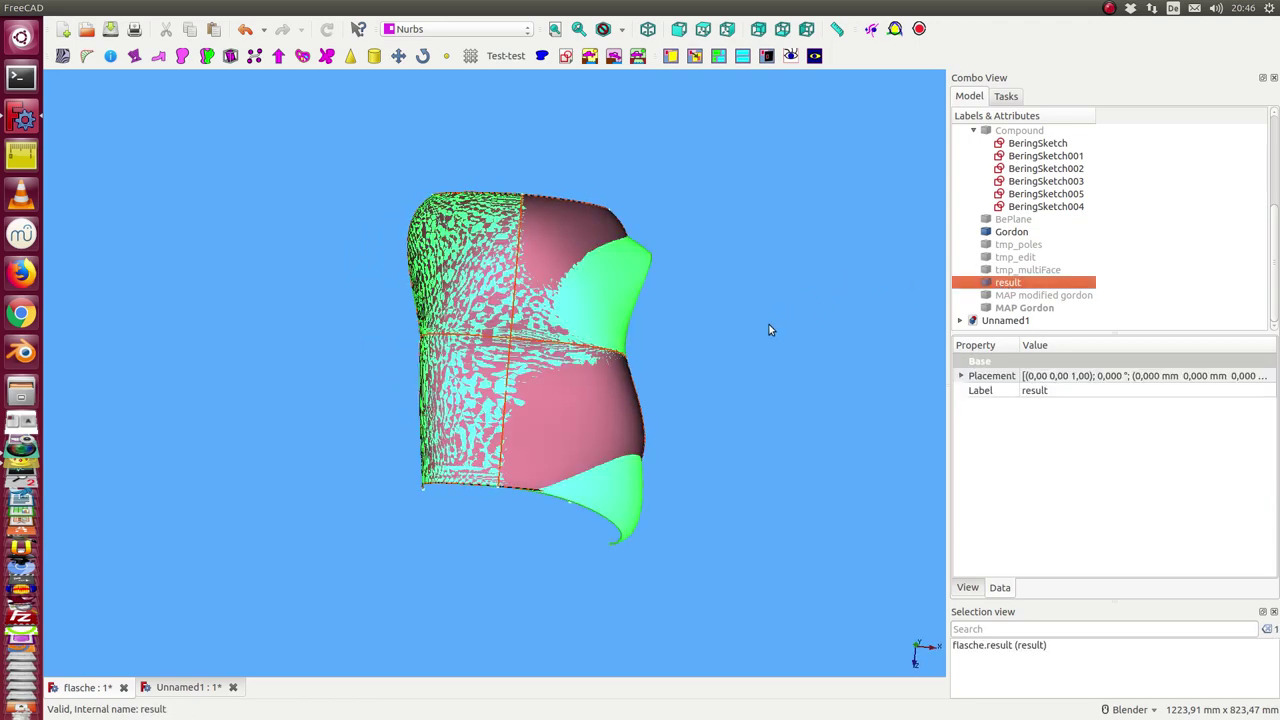
middle_click_drag(858, 289, 700, 280)
left_click(1009, 232)
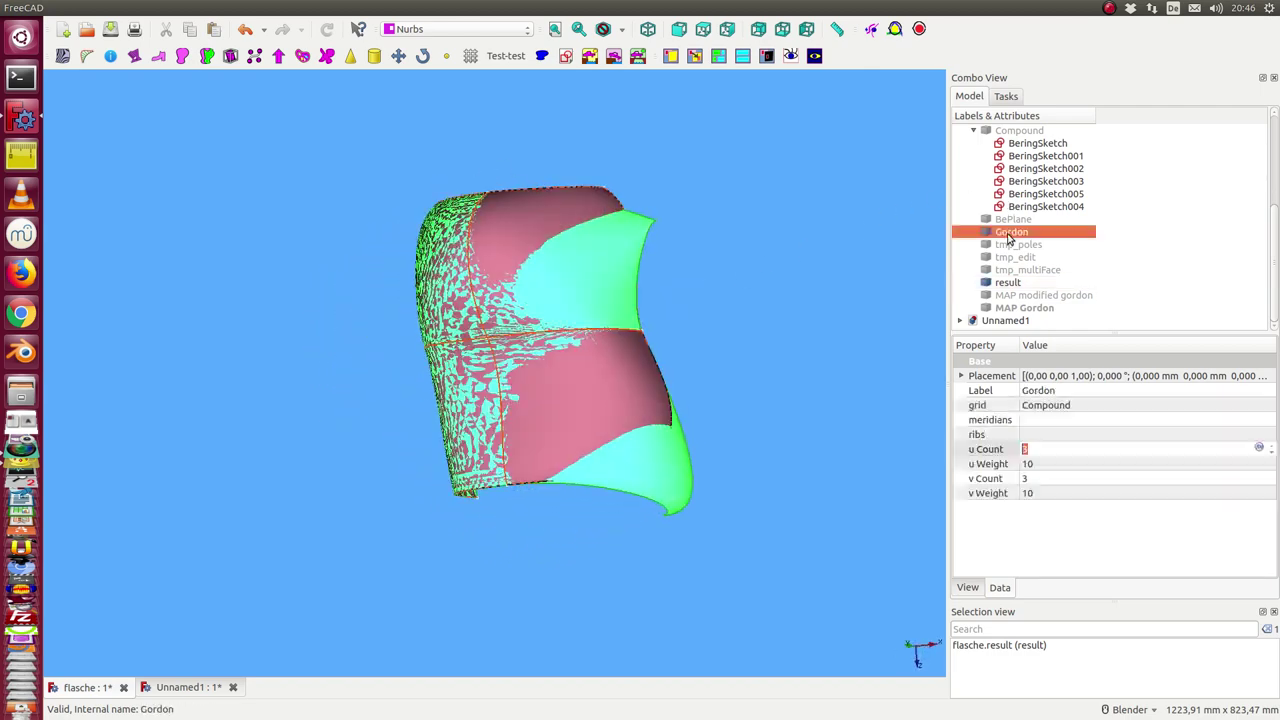
middle_click_drag(823, 254, 667, 244)
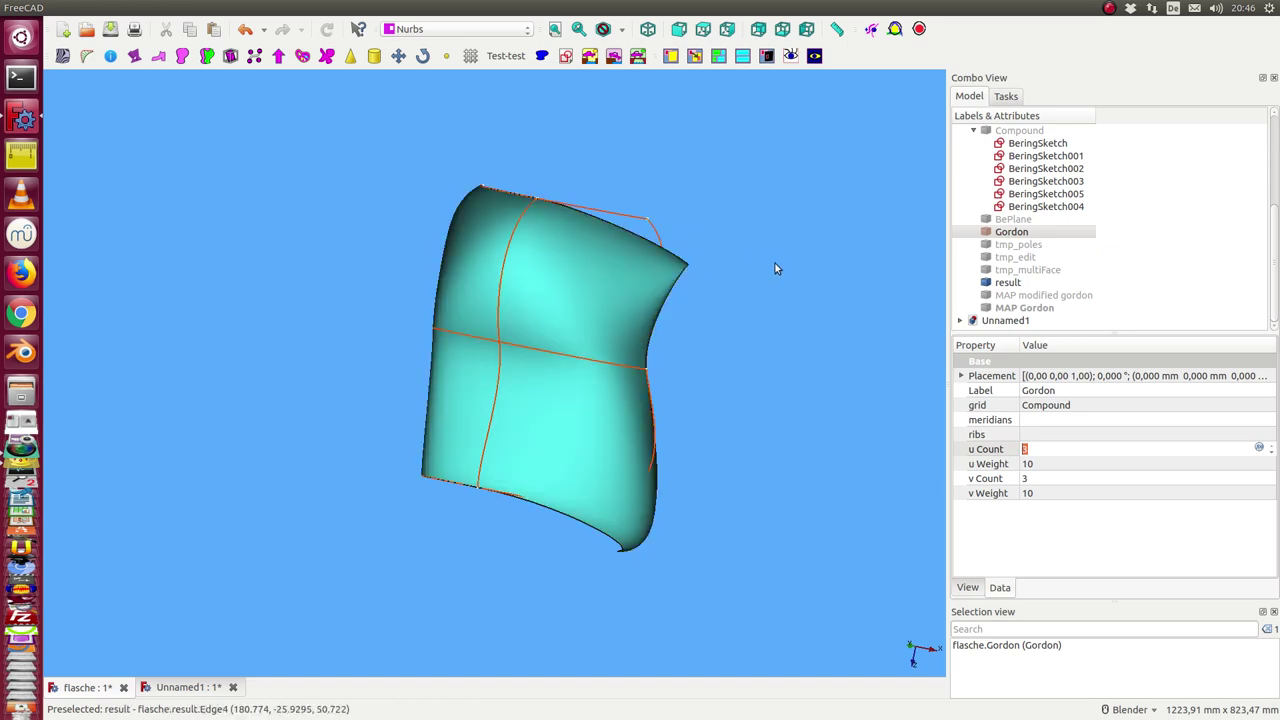
middle_click_drag(777, 269, 628, 302)
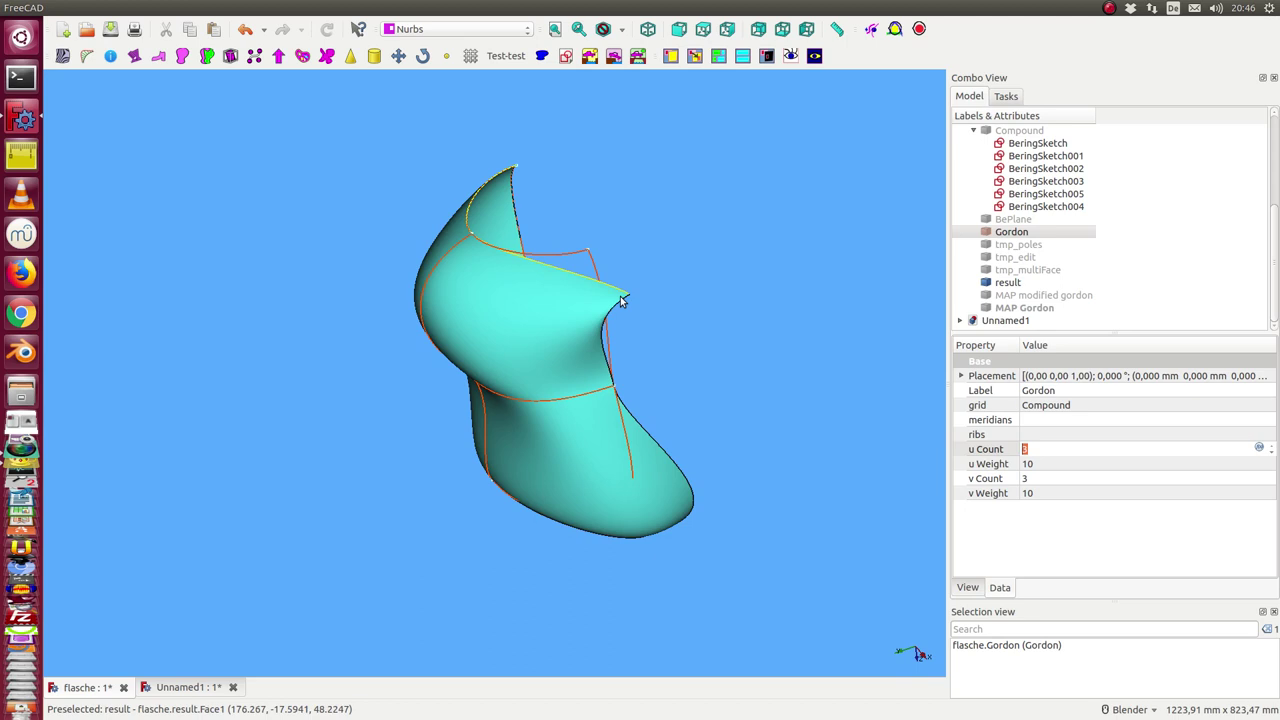
middle_click_drag(566, 309, 777, 287)
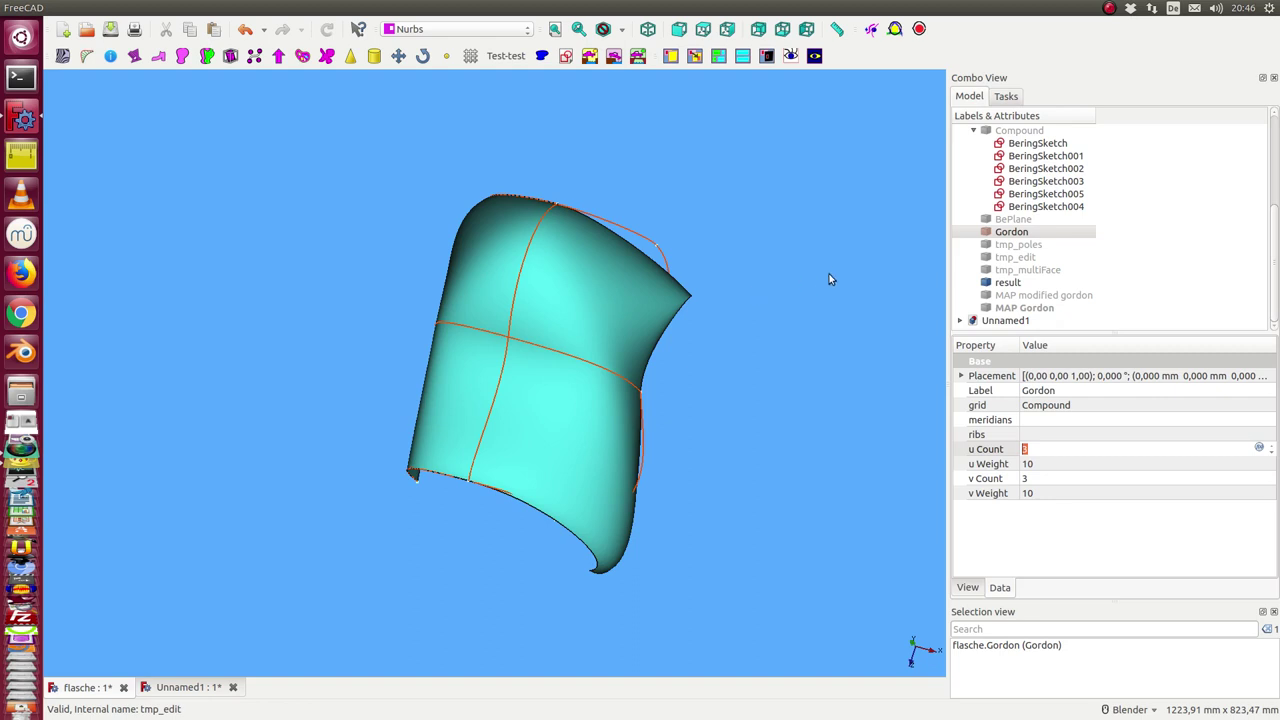
- Hide the result surface and highlight the BeringSketch, BeringSketch001 and BeringSketch002 curves
left_click(860, 268)
left_click(1008, 282)
key("space")
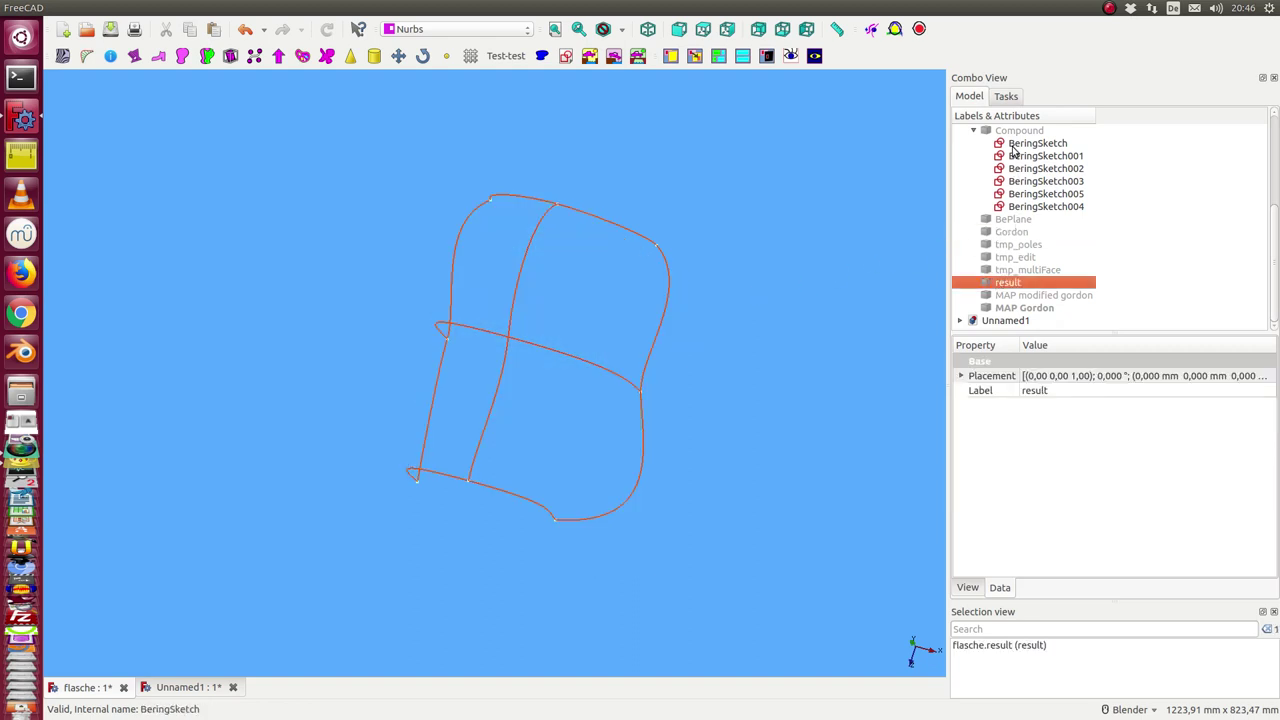
left_click(1013, 145)
left_click(1045, 156)
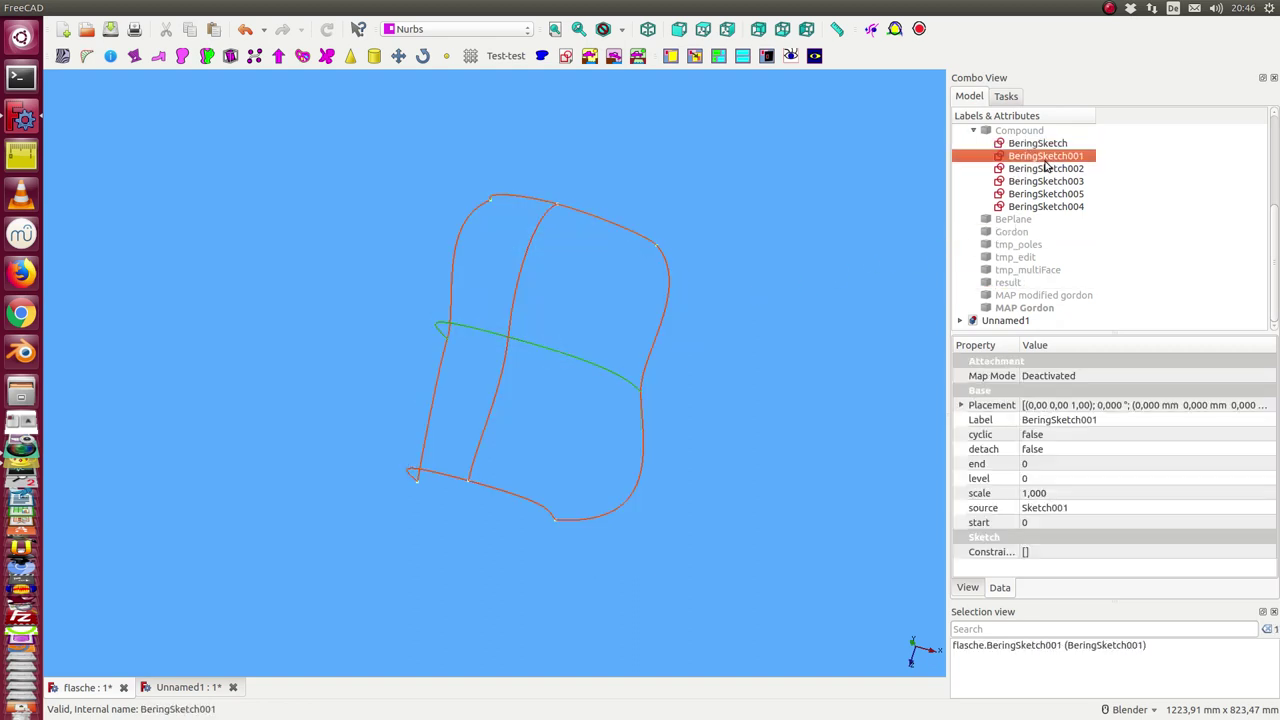
left_click(1045, 168)
- Orbit the curve network, picking and then clearing the top edge of BeringSketch
middle_click_drag(694, 363, 597, 337)
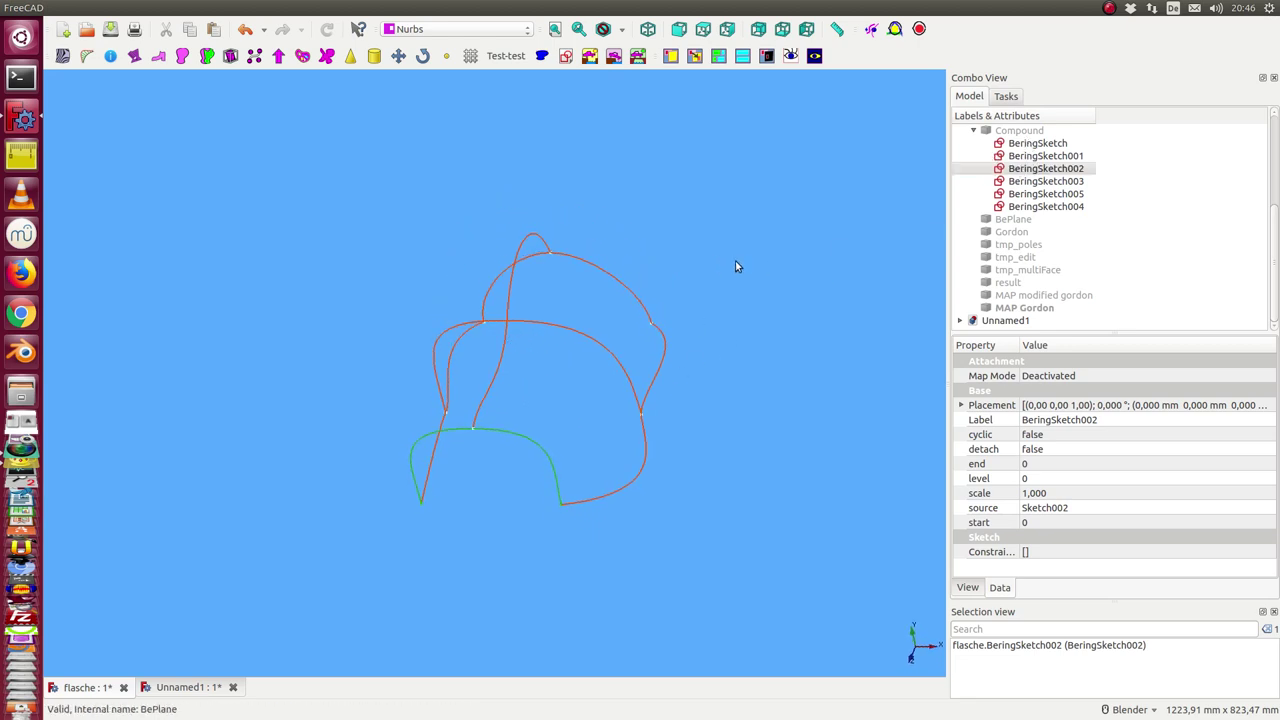
mouse_move(737, 266)
middle_mouse_down()
mouse_move(680, 337)
mouse_move(781, 288)
middle_mouse_up()
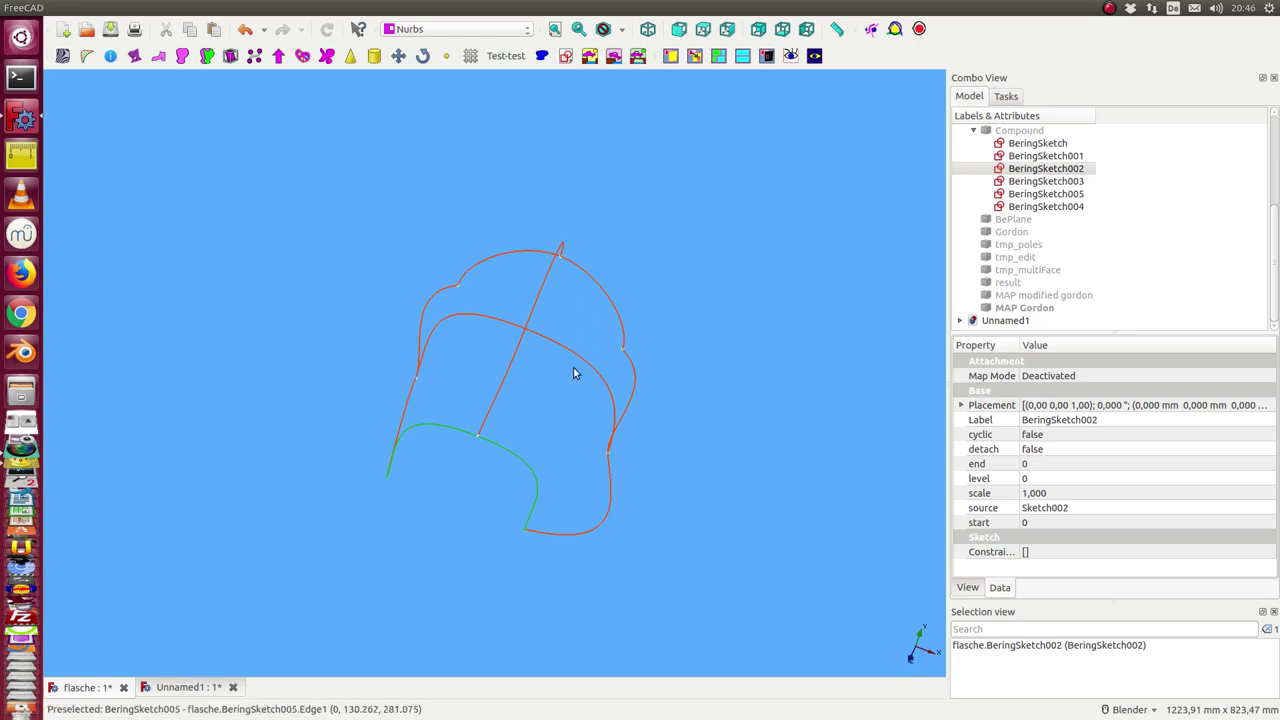
middle_click_drag(573, 373, 646, 286)
left_click(643, 266)
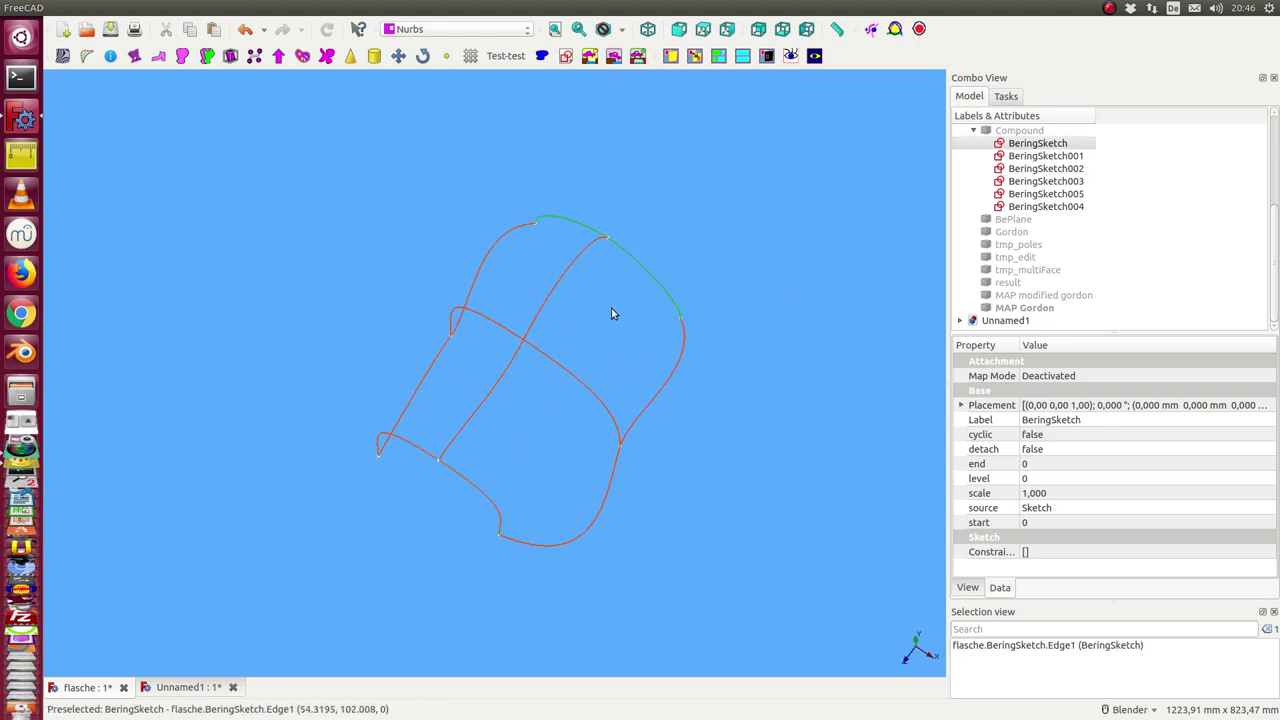
left_click(564, 373)
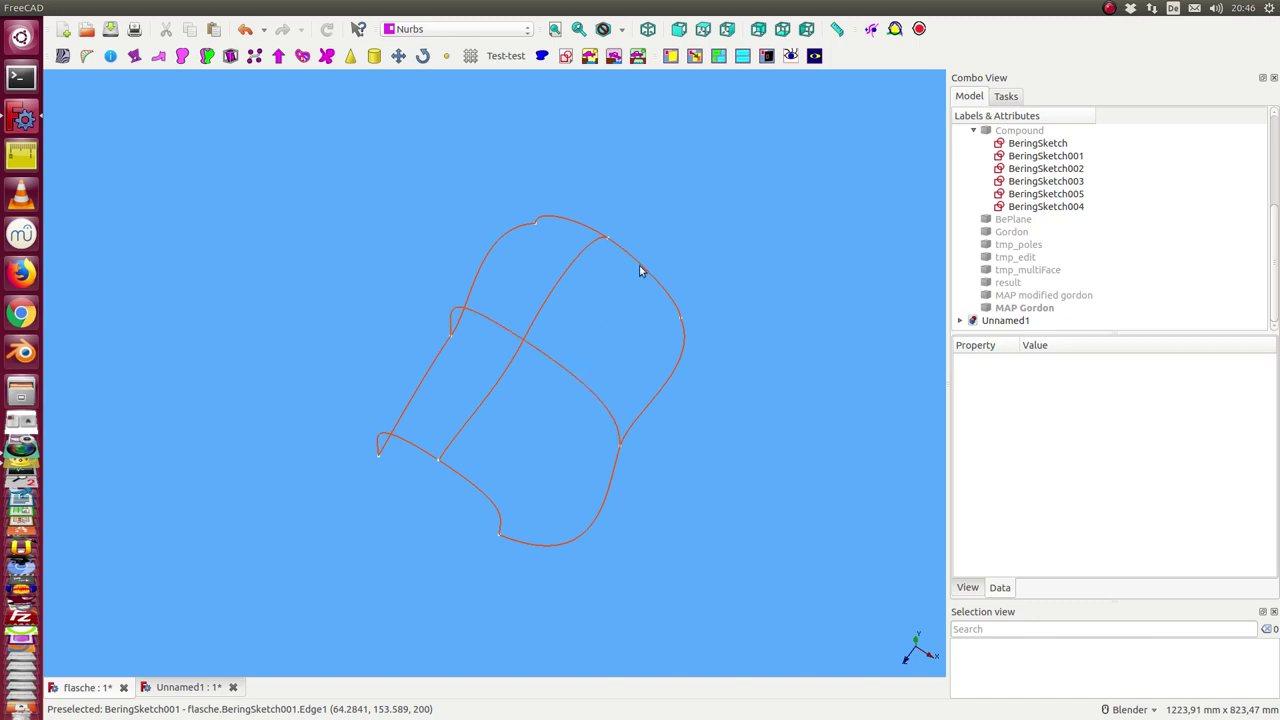
- Select BeringSketch through BeringSketch002 and turn lighting off for a black background
left_click(1017, 146)
key("shift+Down")
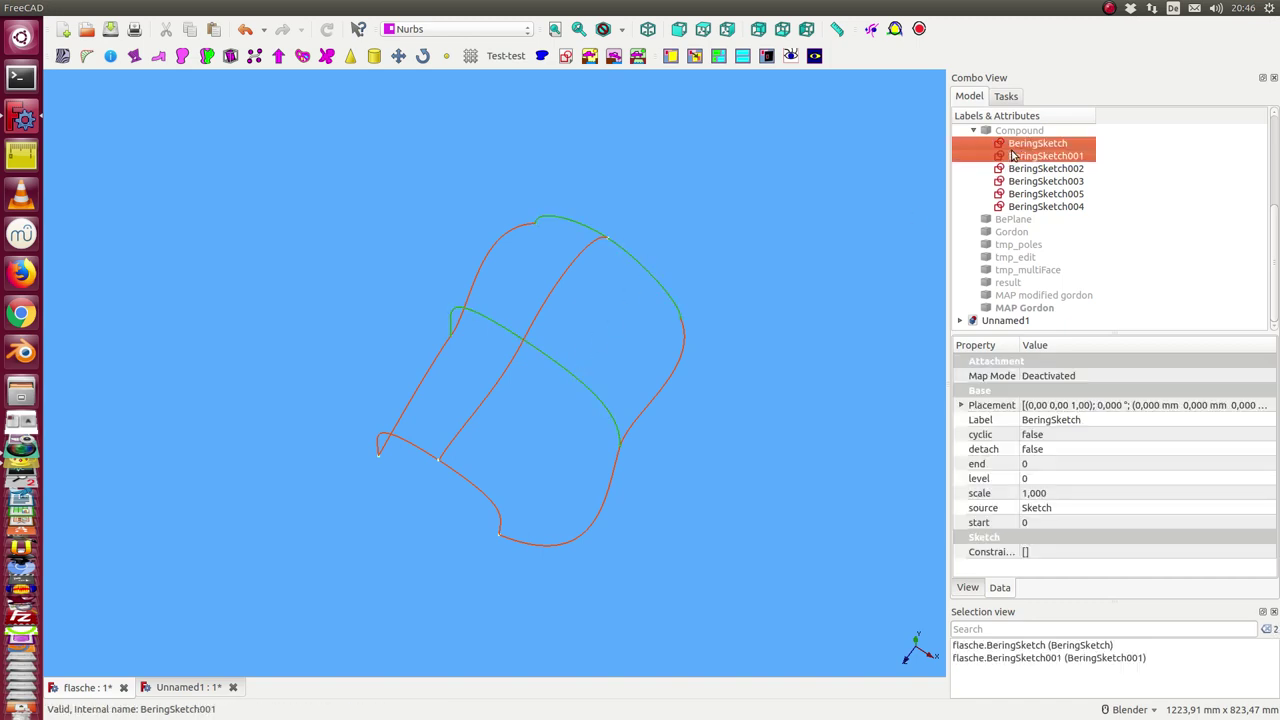
key("shift+Down")
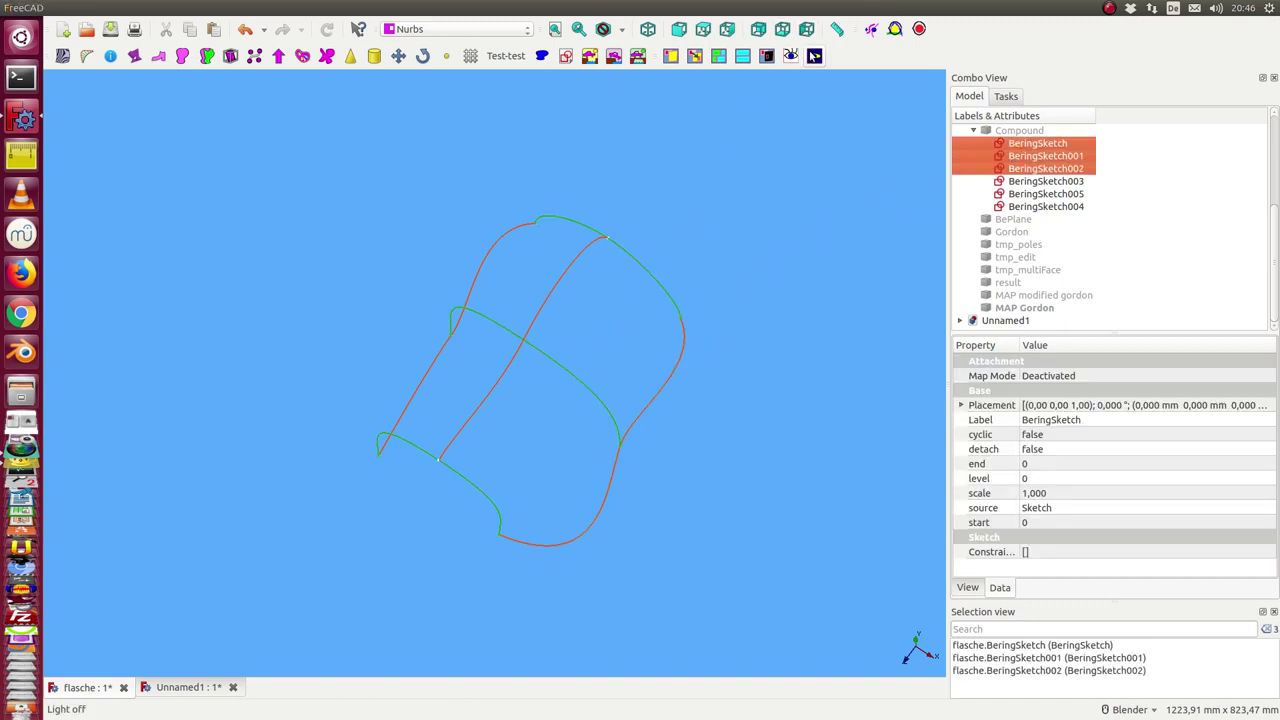
left_click(814, 55)
middle_click_drag(772, 276, 771, 237)
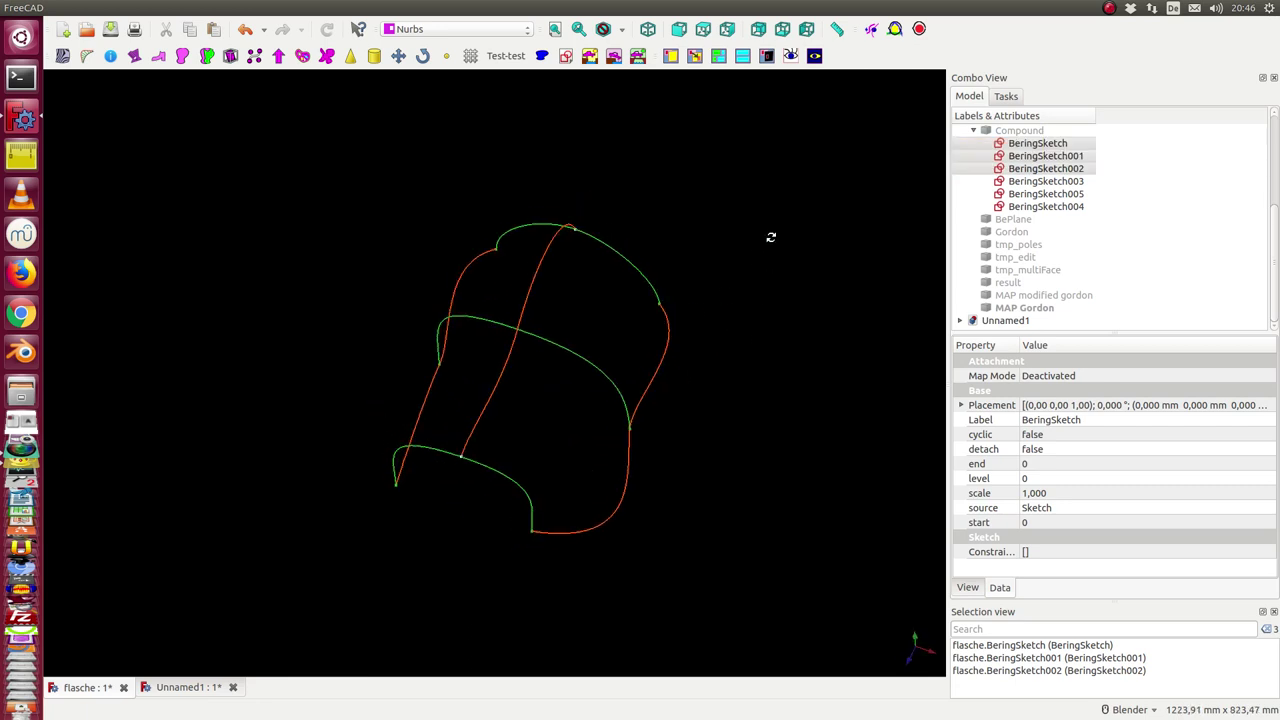
- Select BeringSketch003 to BeringSketch005 and orbit to view that second curve family
left_click(1017, 183)
key("shift+Down")
key("shift+Down")
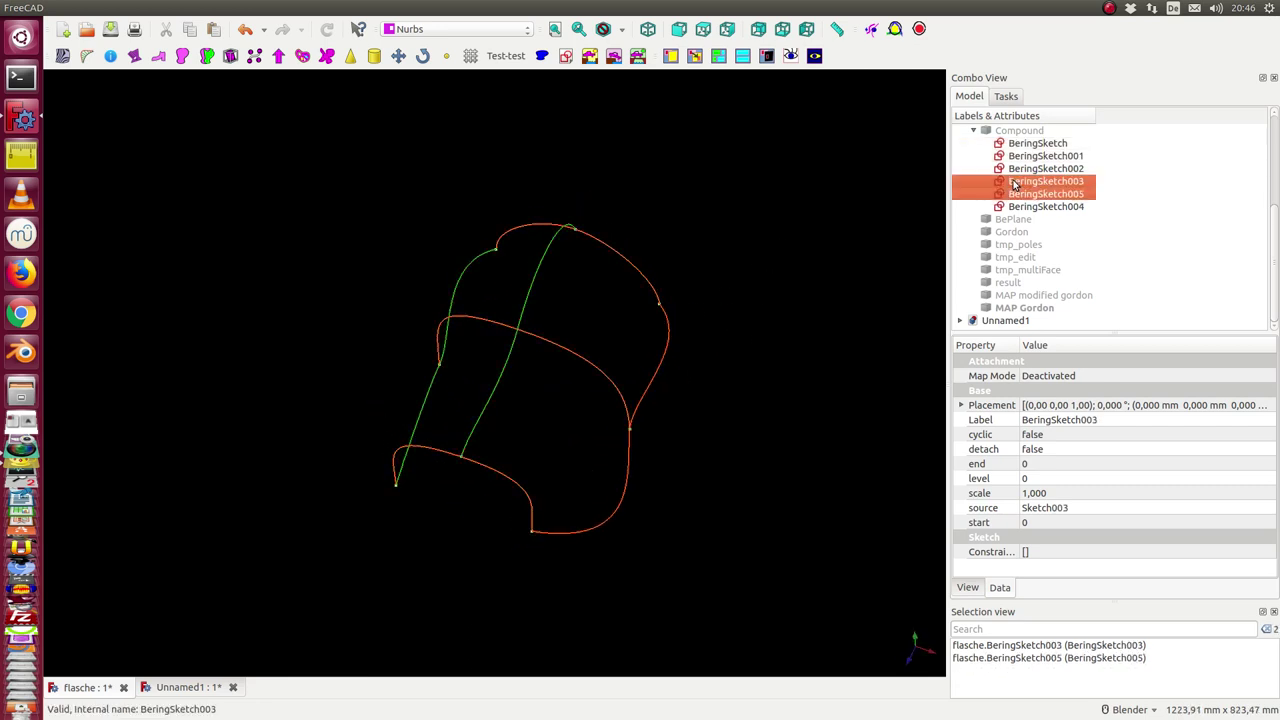
middle_click_drag(674, 183, 674, 297)
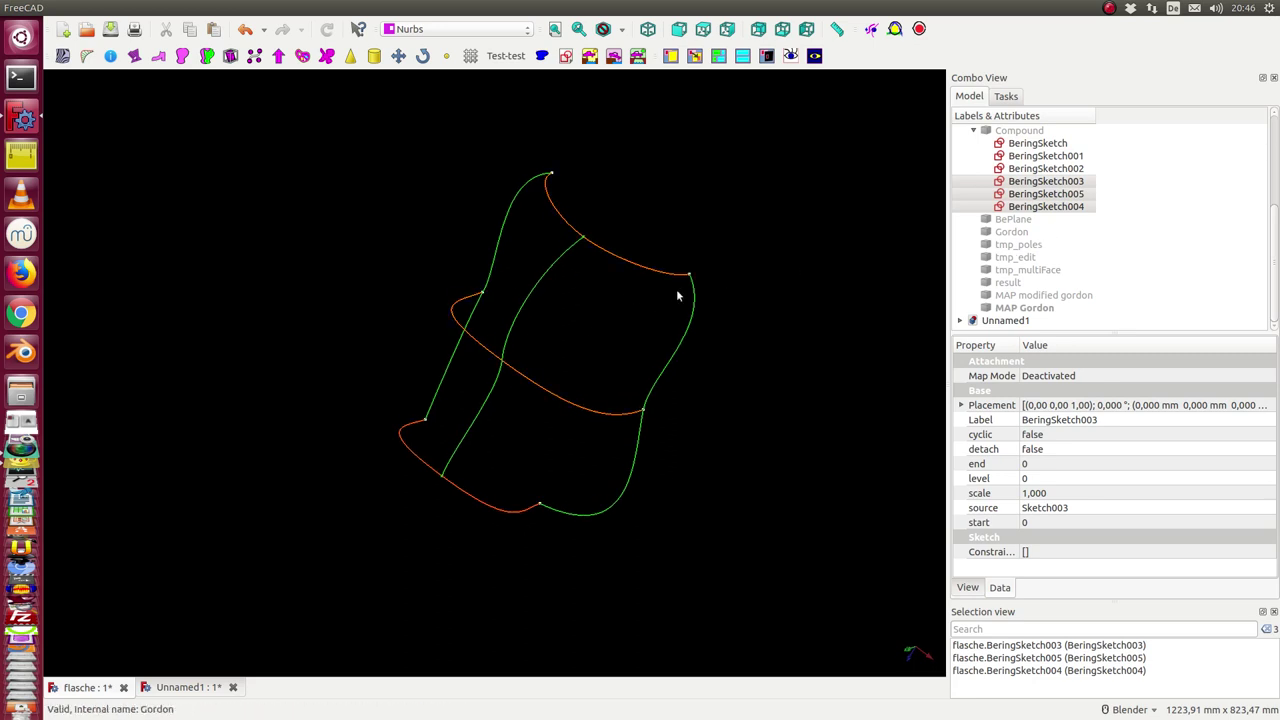
- Show the MAP Gordon green curvature grid with Gordon hidden, then orbit and zoom to inspect it
left_click(1016, 233)
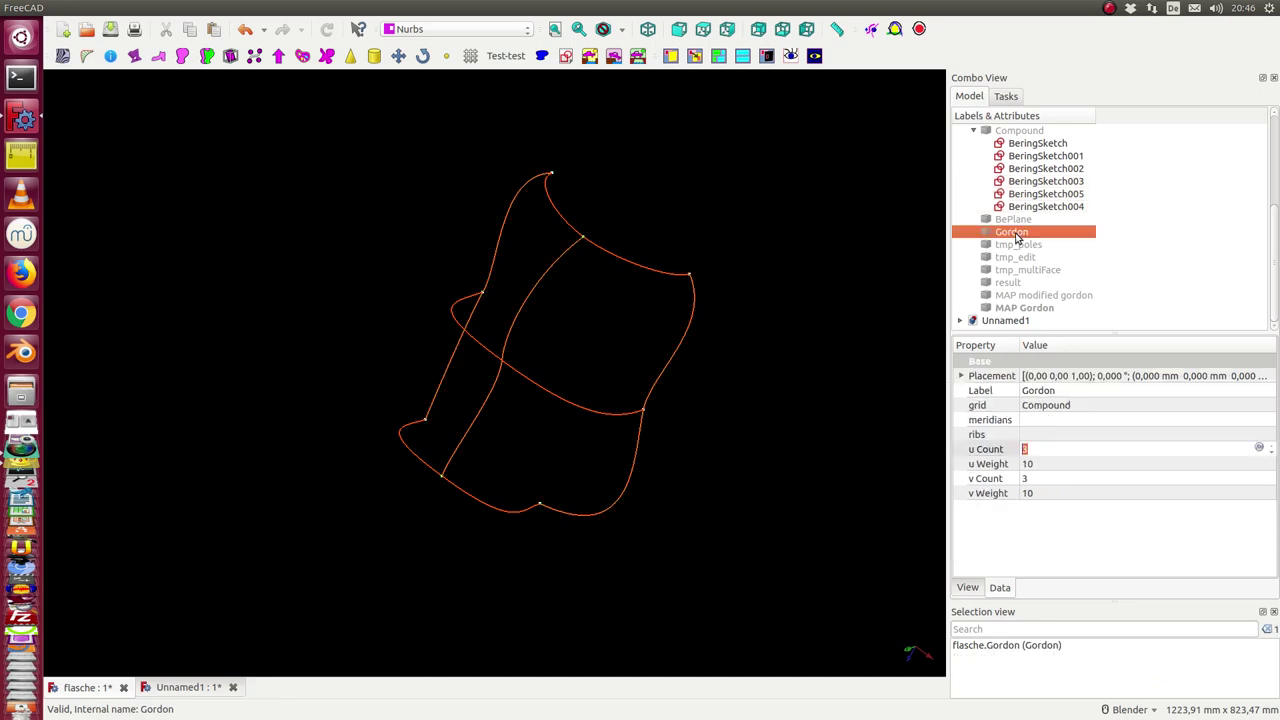
key("space")
key("space")
left_click(1025, 308)
key("space")
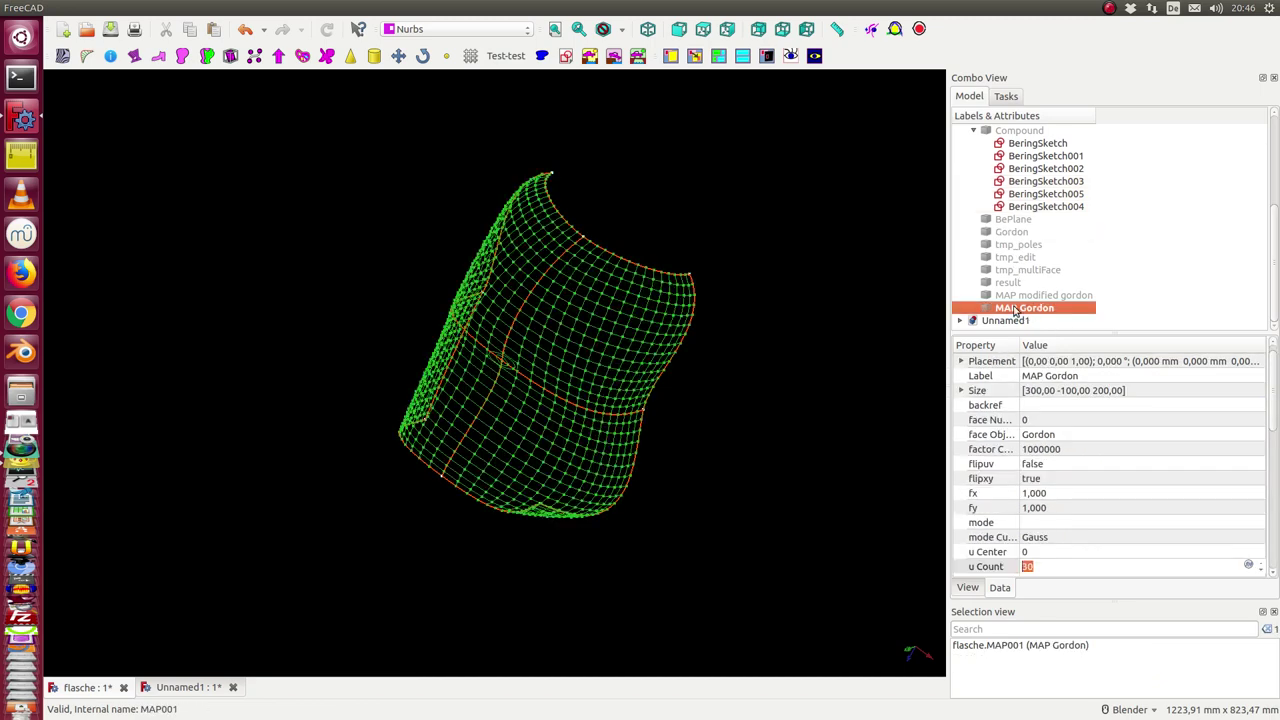
middle_click_drag(600, 330, 456, 262)
scroll(652, 328, "up", 5)
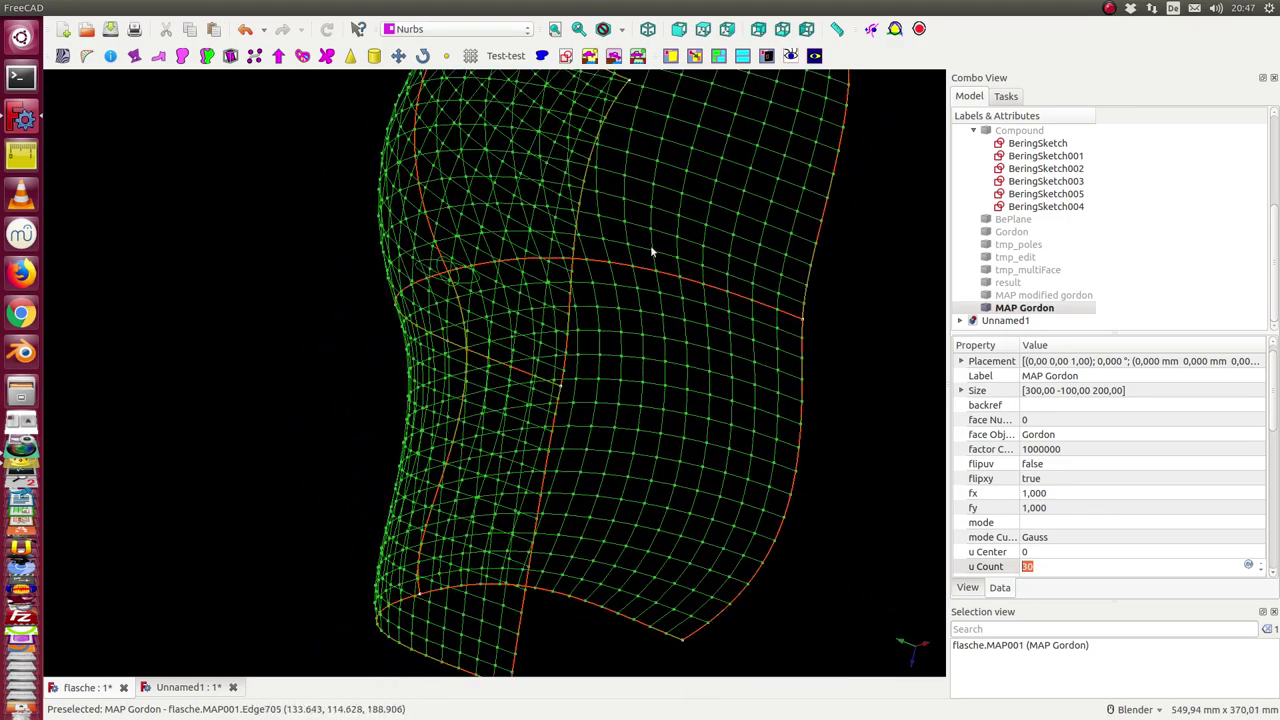
scroll(783, 315, "down", 8)
middle_click_drag(783, 315, 751, 480)
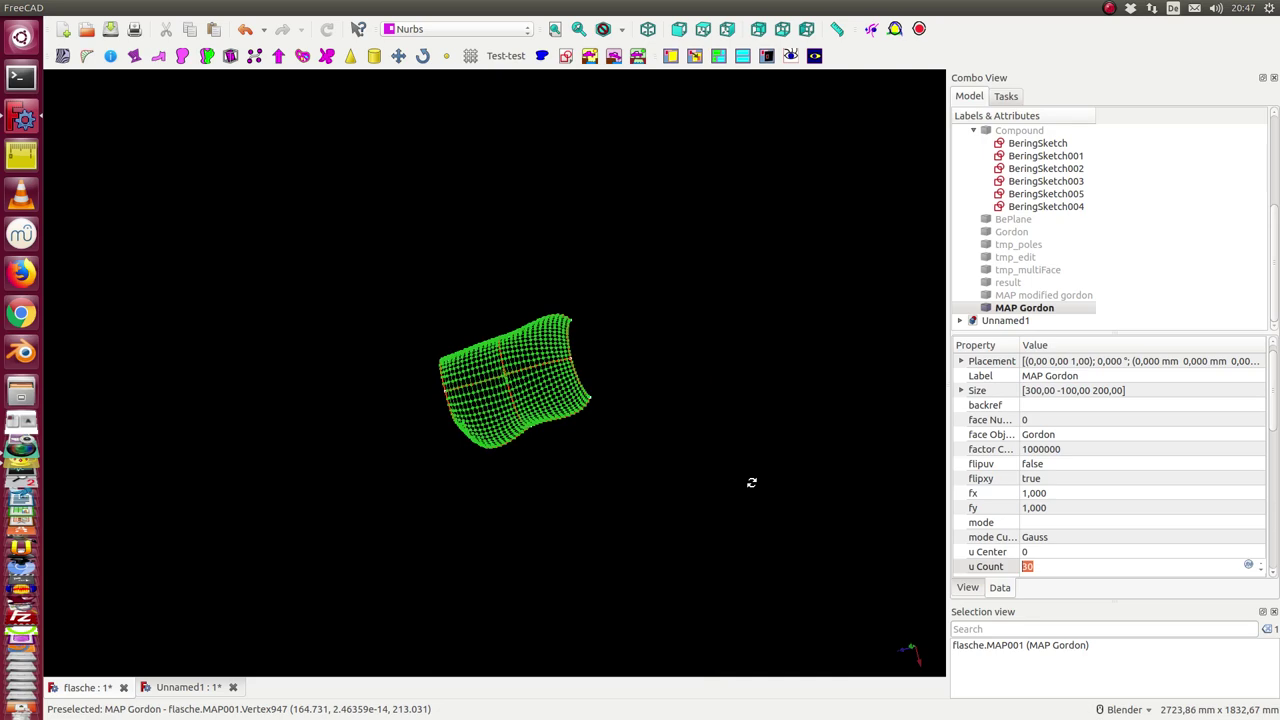
scroll(731, 446, "up", 5)
scroll(754, 423, "down", 2)
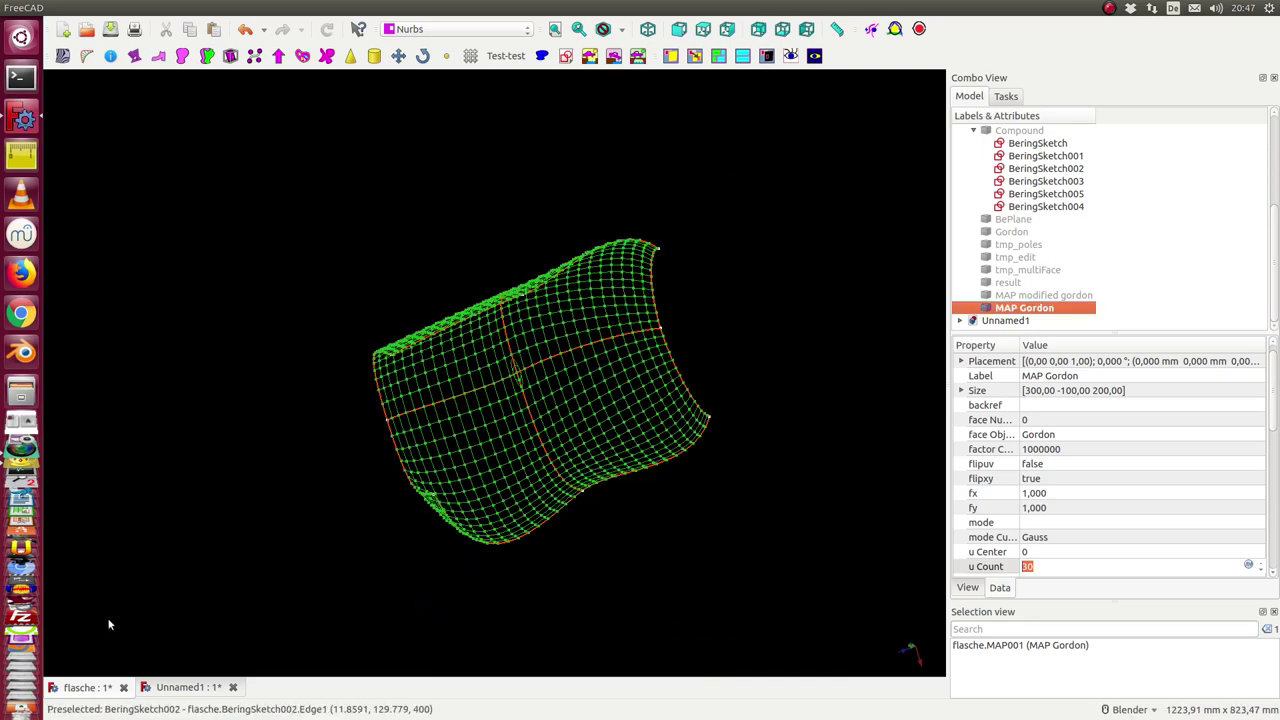
- Switch to the Unnamed1 document with lighting back on and expand its contents in the tree
left_click(190, 688)
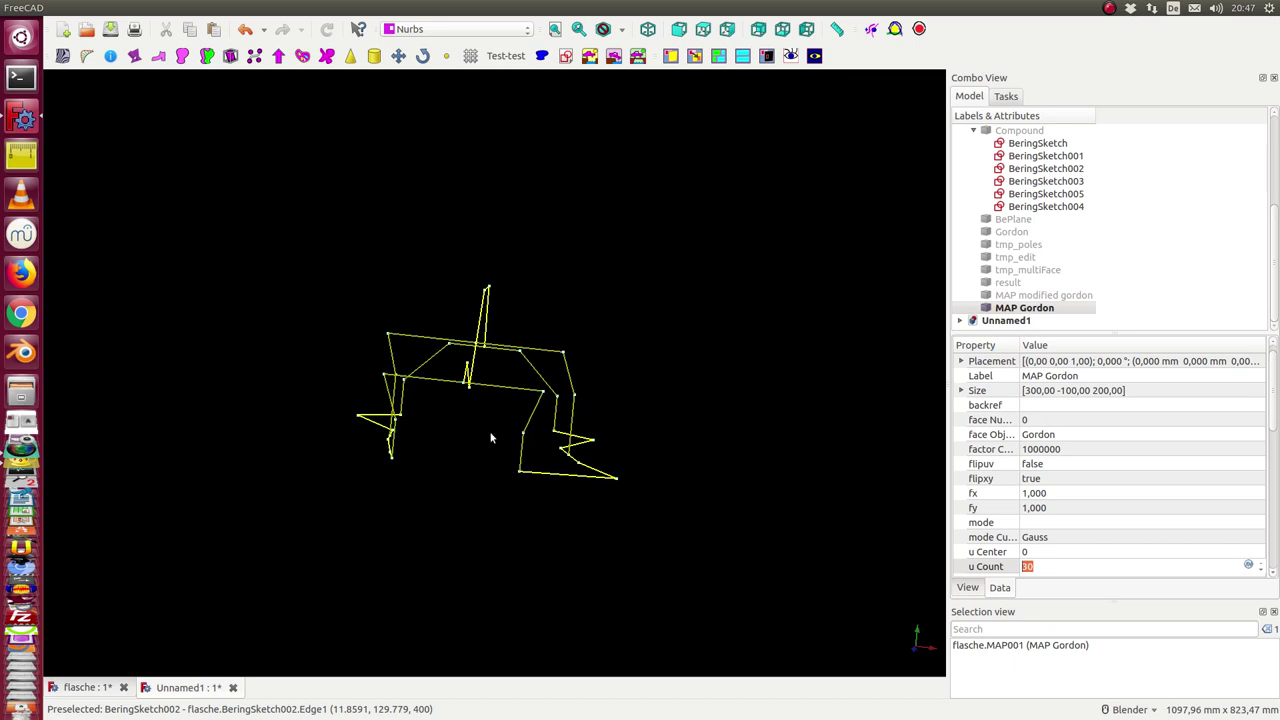
left_click(790, 56)
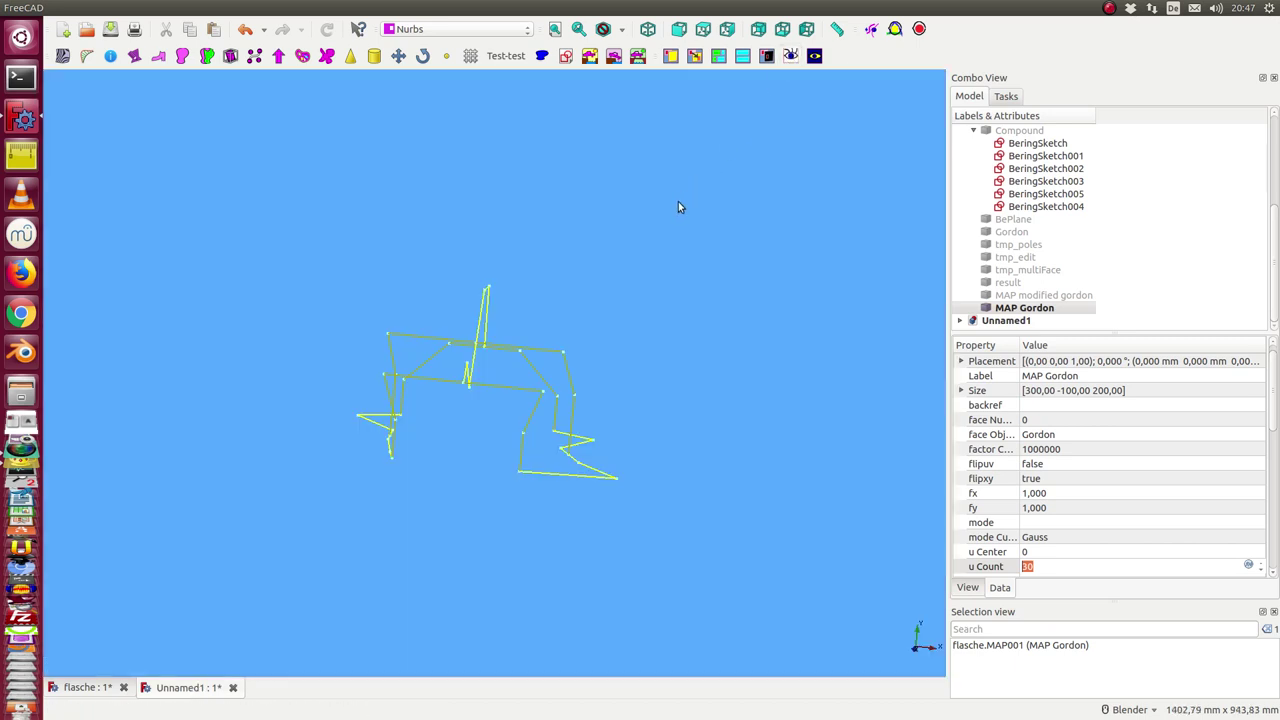
mouse_move(678, 207)
middle_mouse_down()
mouse_move(609, 380)
mouse_move(517, 417)
mouse_move(559, 327)
mouse_move(600, 285)
middle_mouse_up()
scroll(495, 423, "up", 3)
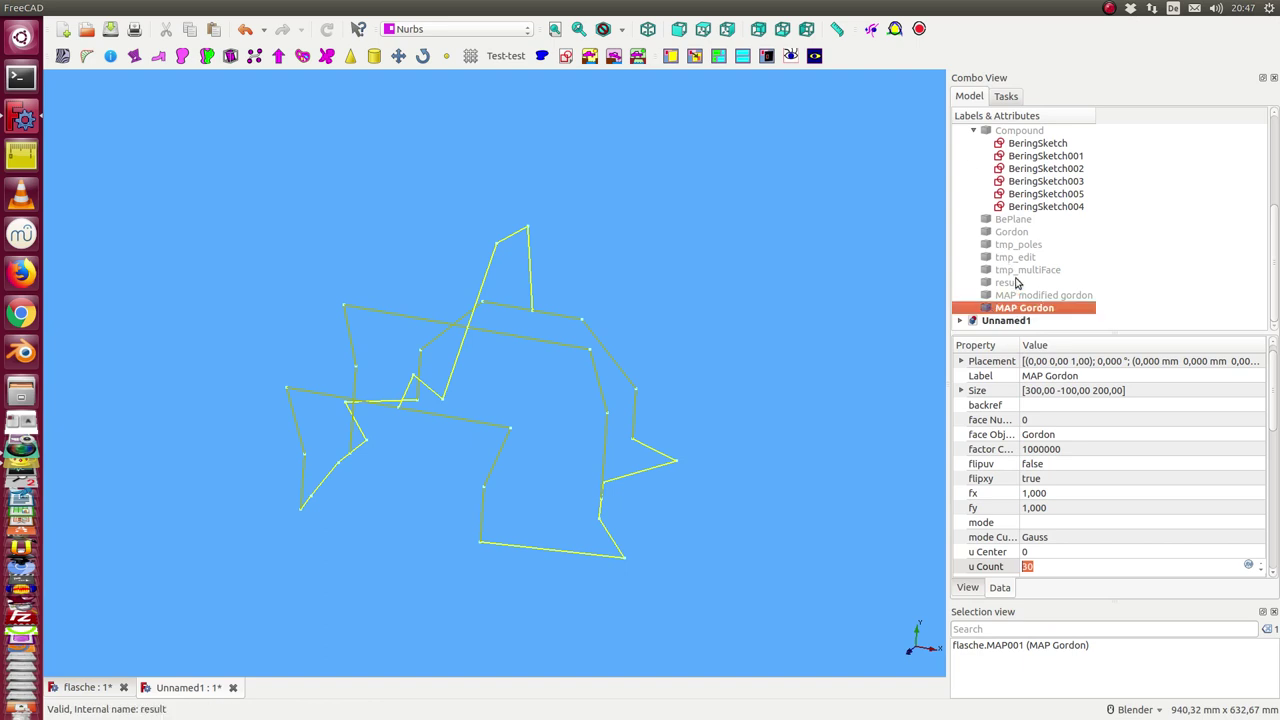
left_click(959, 320)
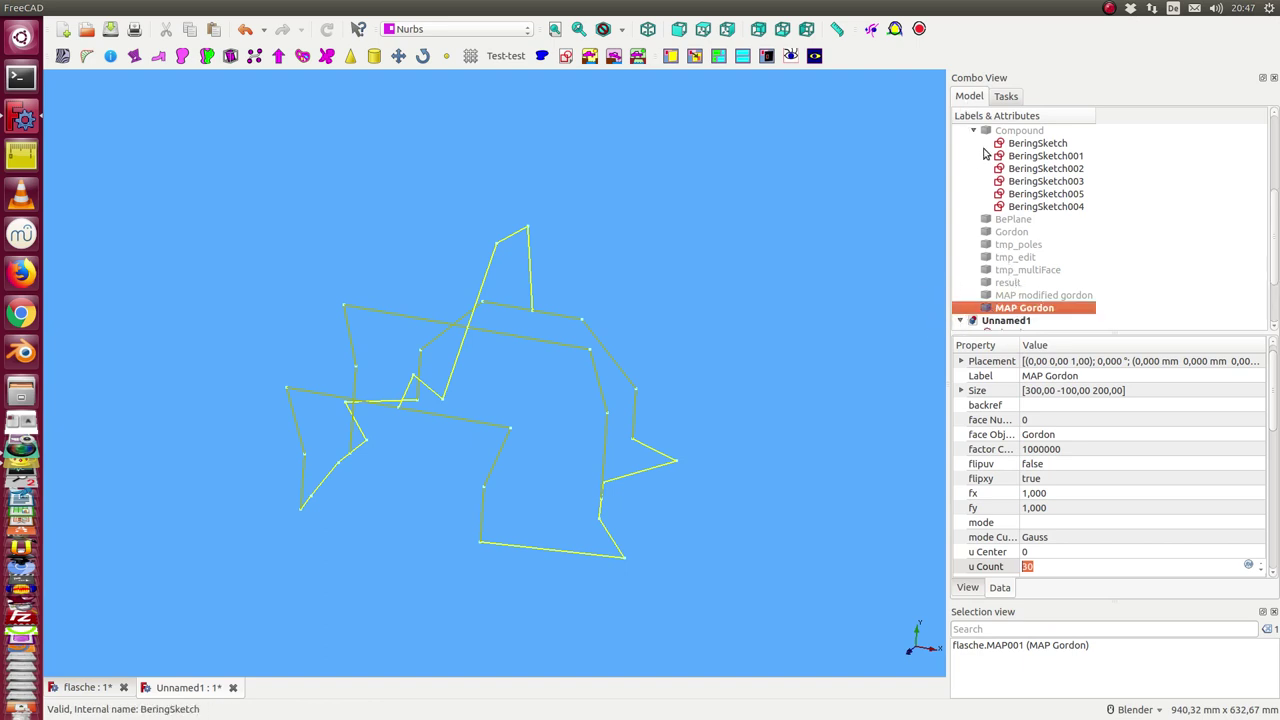
scroll(985, 152, "up", 5)
left_click(961, 143)
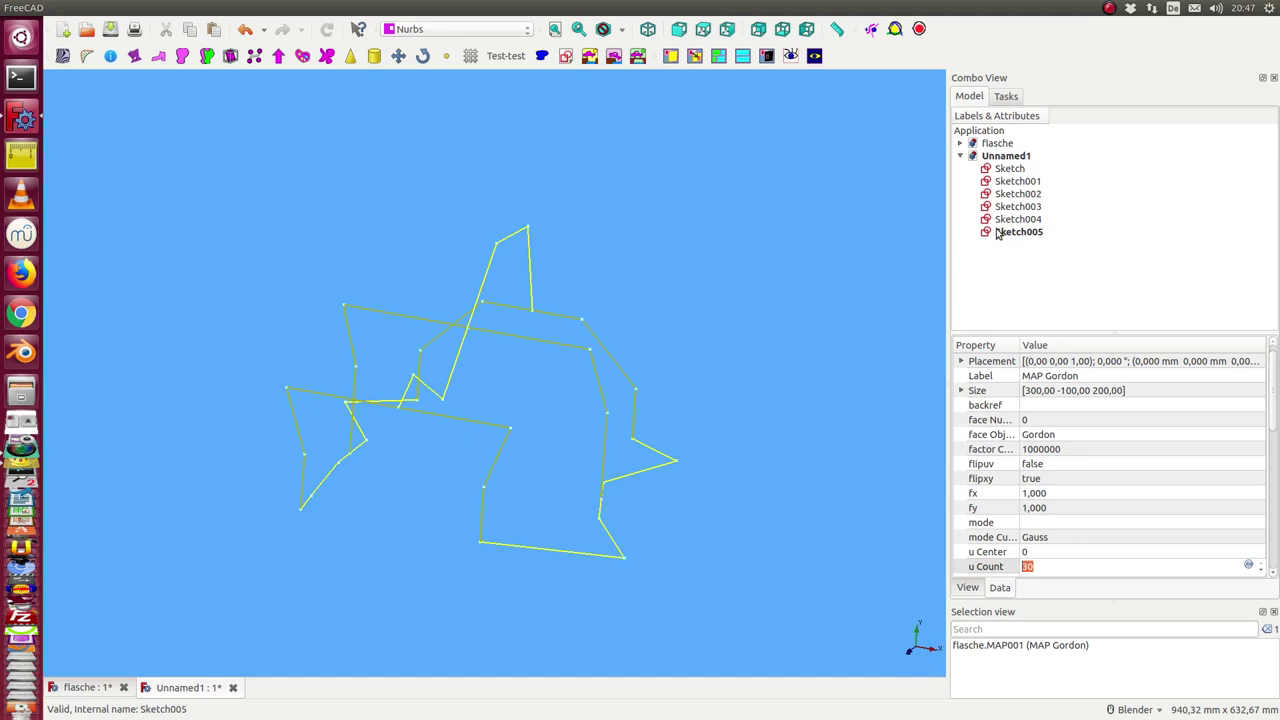
- Review Sketch, then reopen Sketch003 for editing and exit its active tool
double_click(1001, 170)
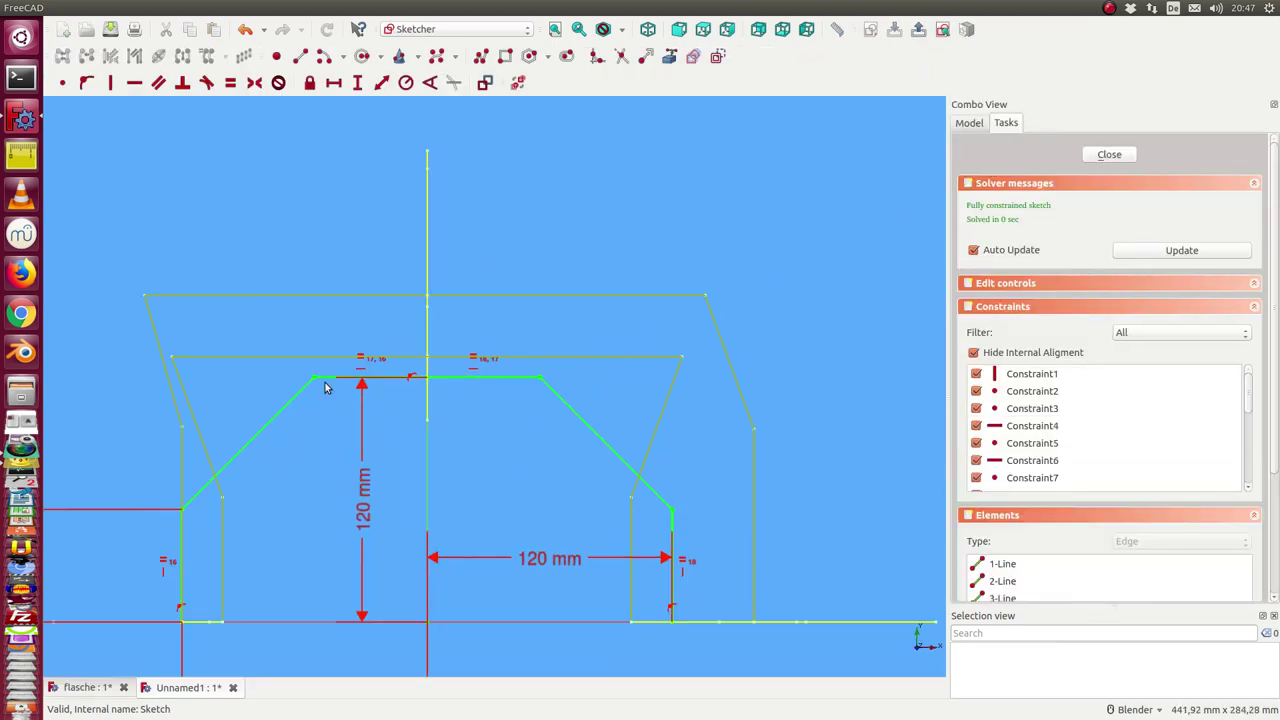
left_click(1110, 154)
mouse_move(540, 277)
middle_mouse_down()
mouse_move(483, 337)
mouse_move(418, 327)
middle_mouse_up()
left_click(1018, 207)
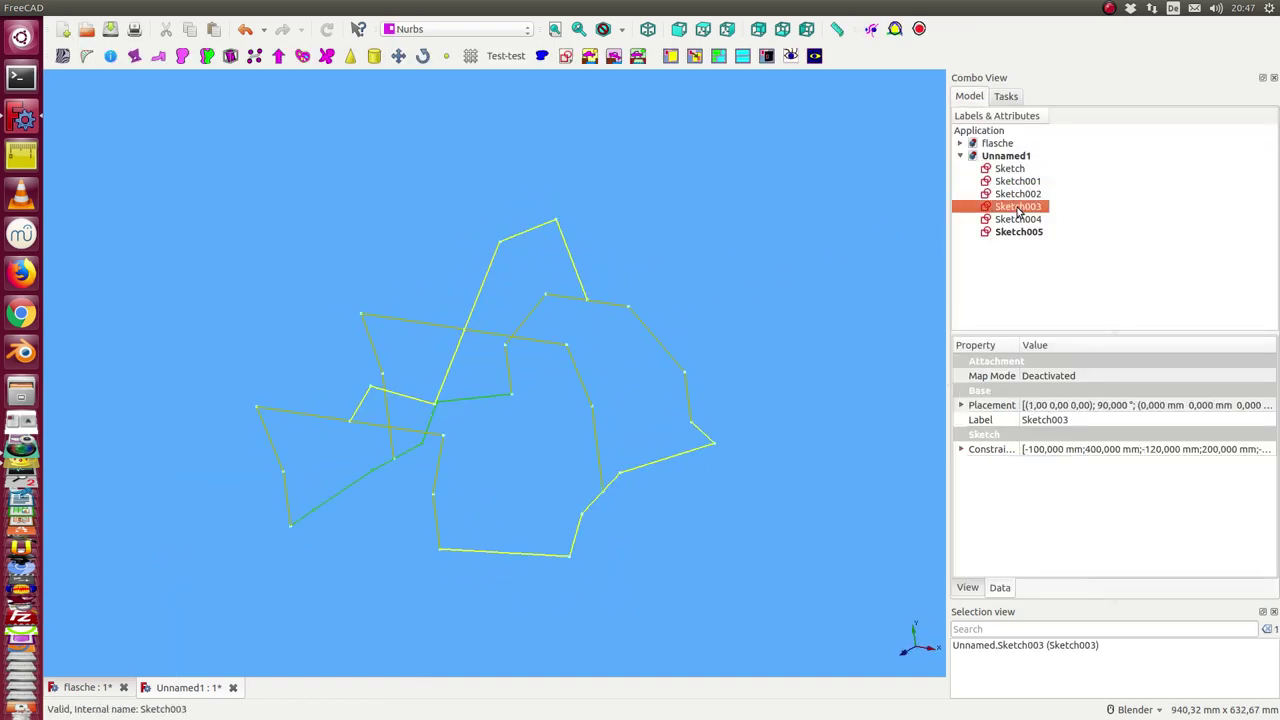
double_click(1018, 207)
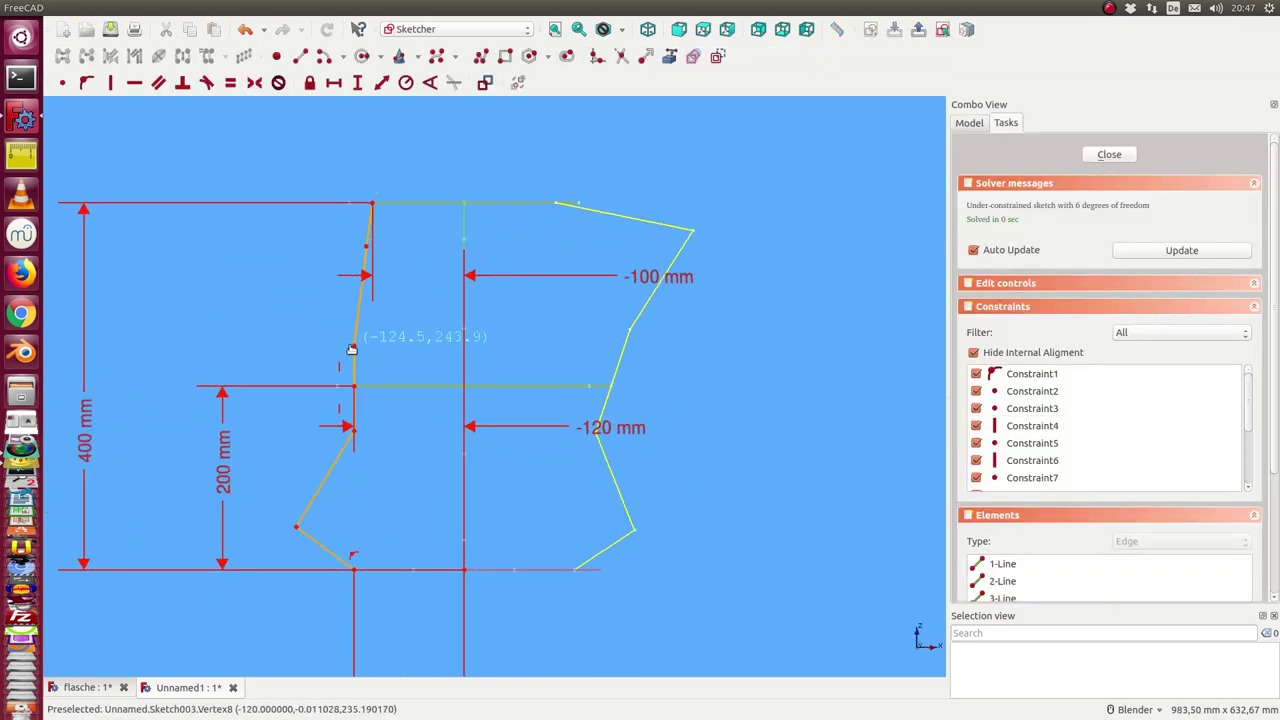
key("Escape")
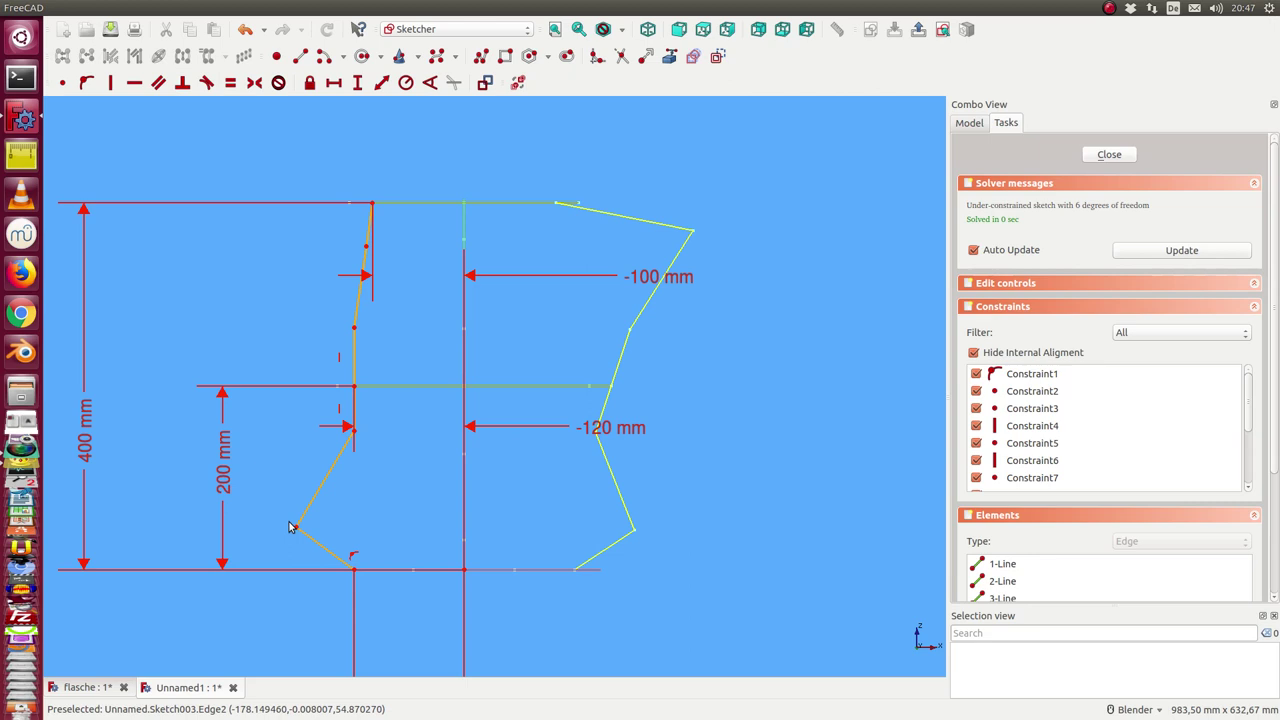
- Select Sketch through Sketch005 and create Bering curves from them with Bezier > create Bering
left_click(1107, 155)
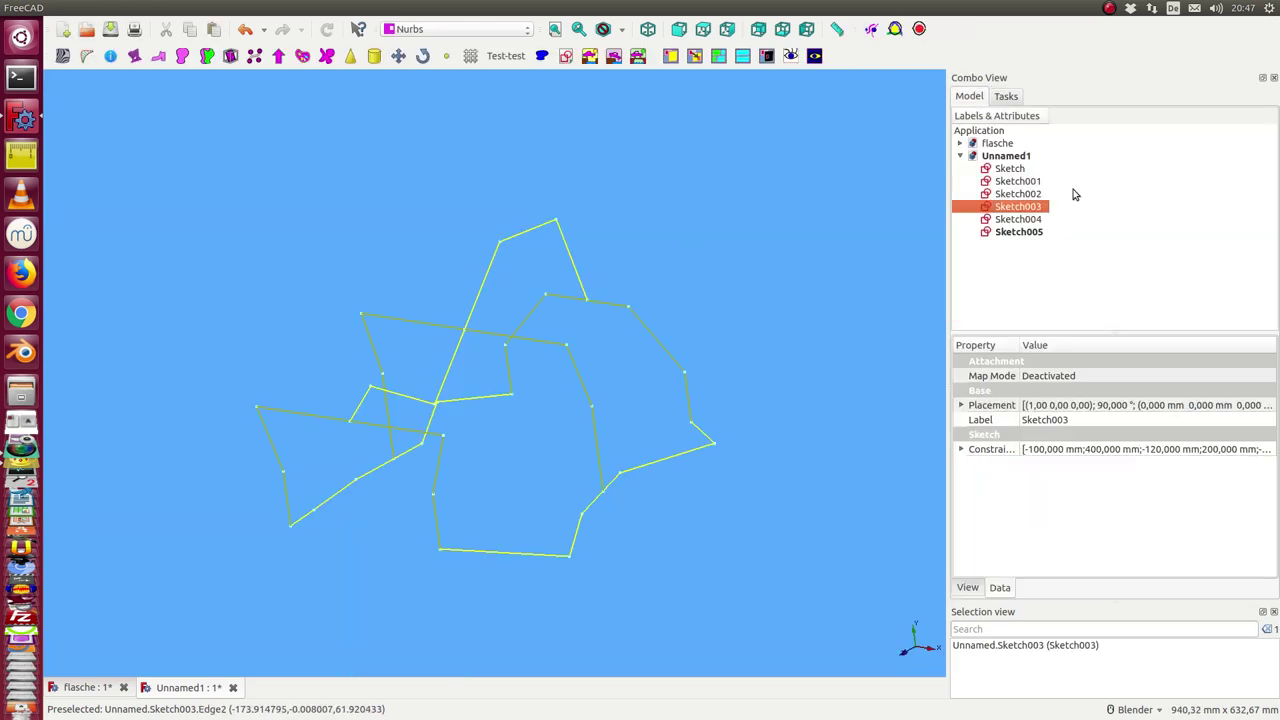
left_click(1003, 169)
key("shift+Down")
key("shift+Down")
key("shift+Down")
key("shift+Down")
key("shift+Down")
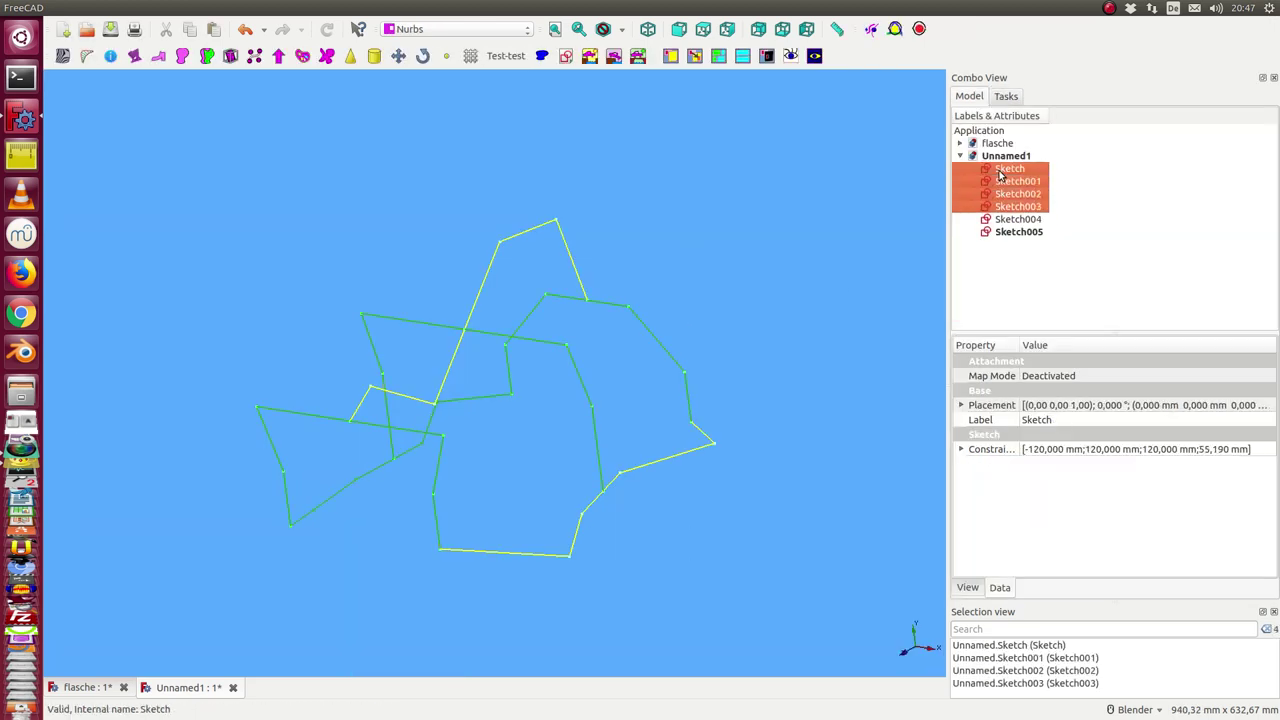
mouse_move(753, 8)
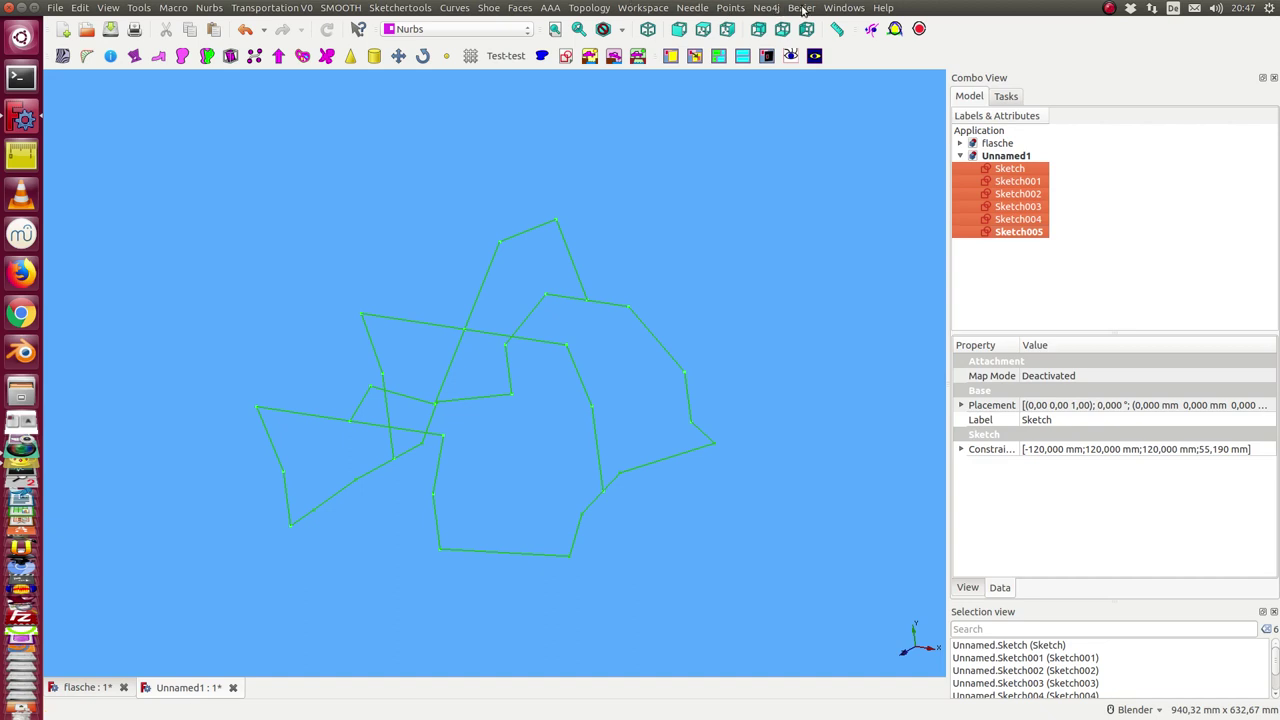
left_click(803, 8)
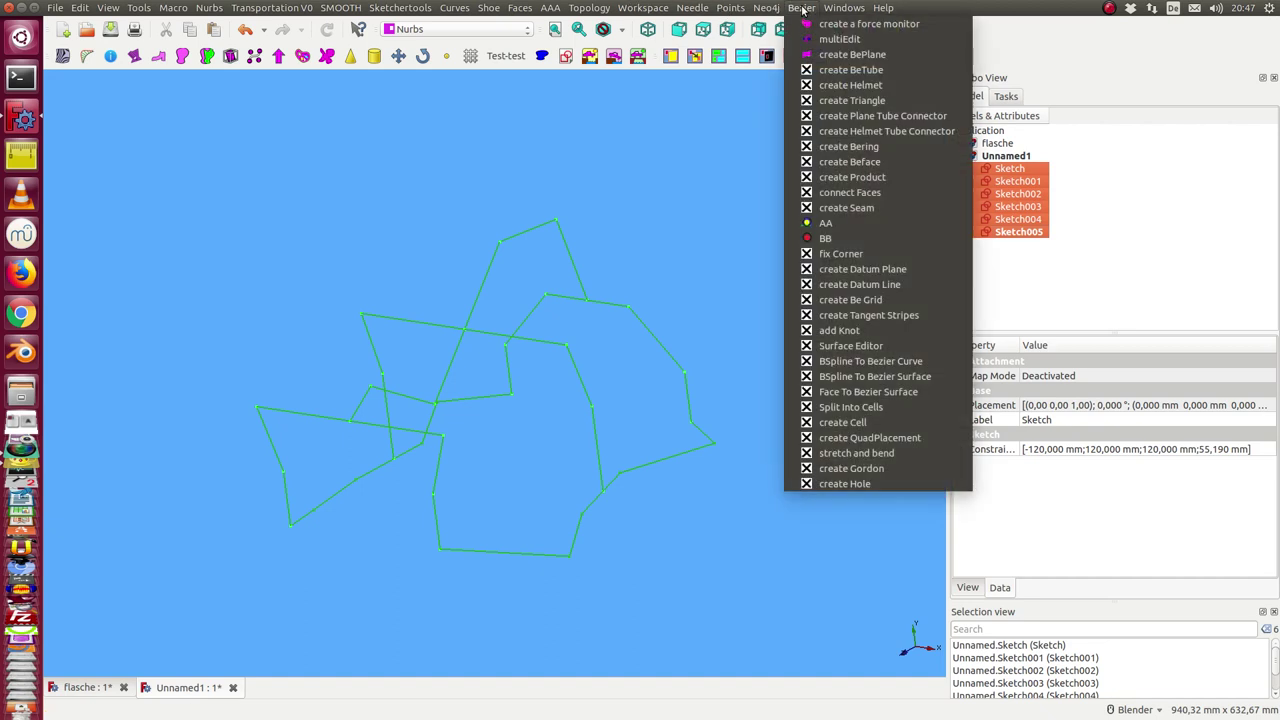
left_click(843, 146)
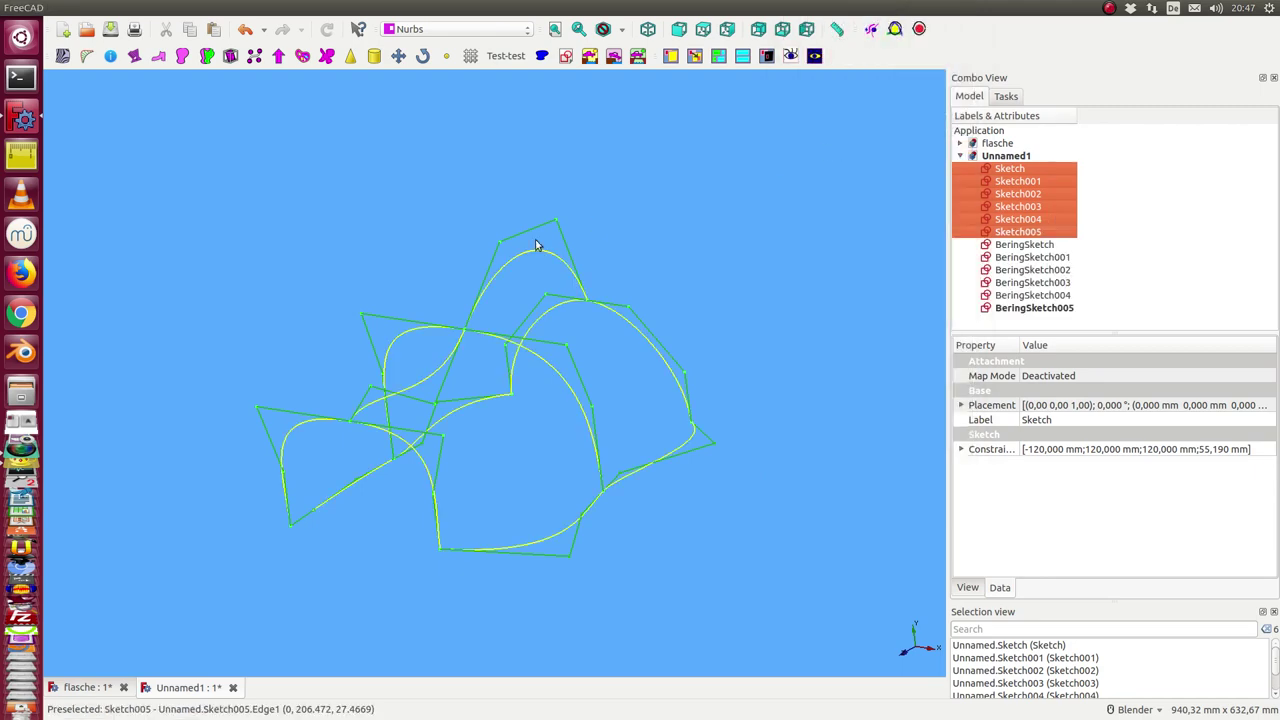
mouse_move(535, 245)
middle_mouse_down()
mouse_move(691, 357)
mouse_move(546, 380)
mouse_move(680, 251)
mouse_move(703, 304)
mouse_move(694, 354)
mouse_move(697, 317)
mouse_move(917, 254)
middle_mouse_up()
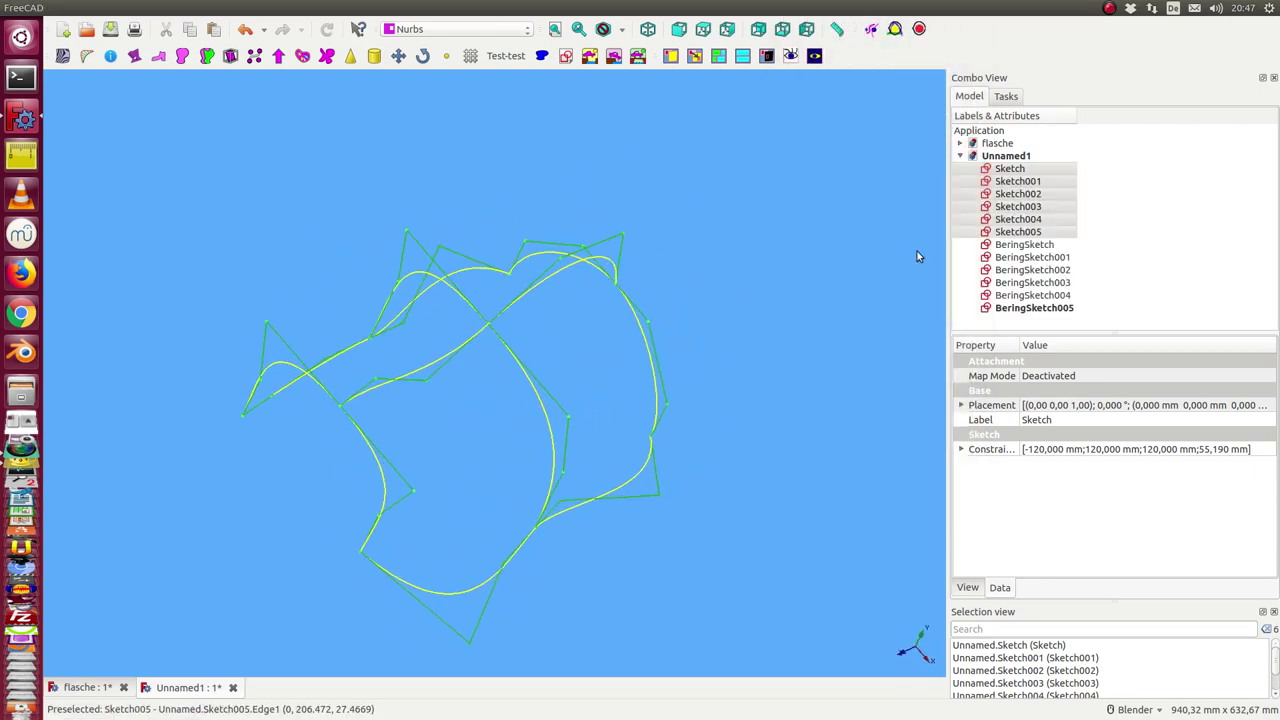
- Reopen Sketch003 and drag its lower-left control point slightly outward
left_click(1008, 208)
double_click(1008, 207)
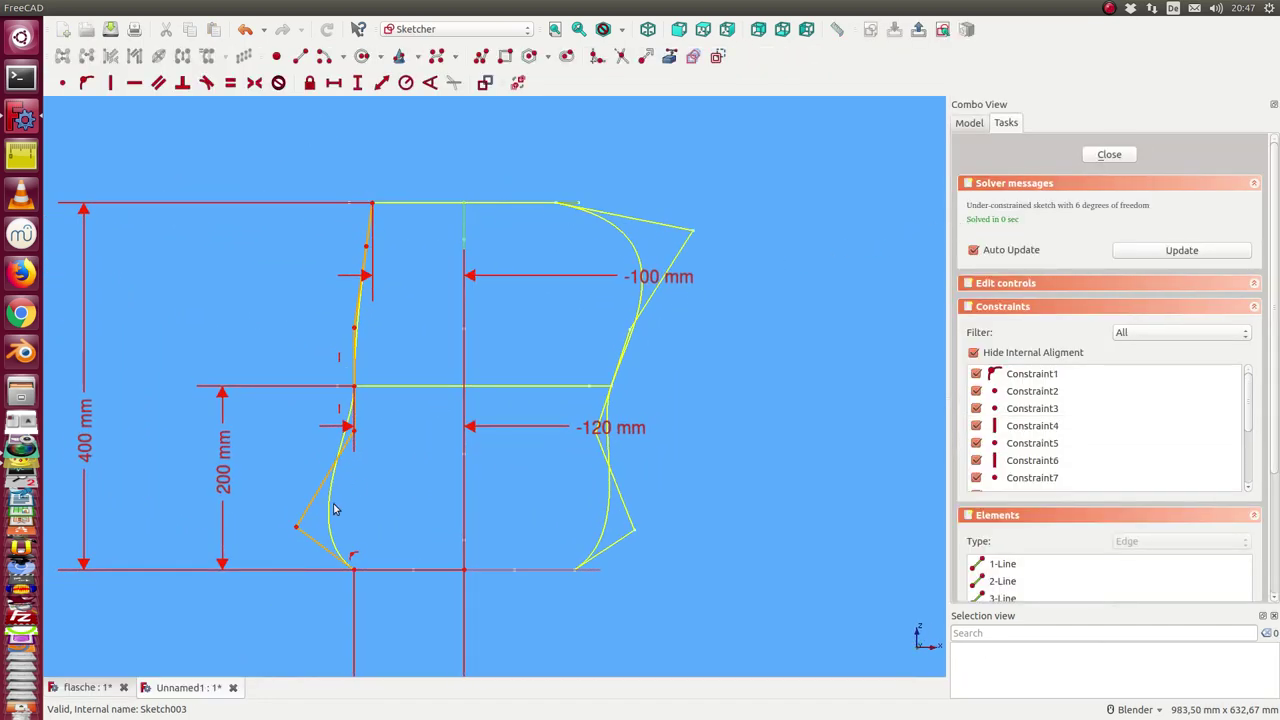
mouse_move(296, 526)
left_mouse_down()
mouse_move(276, 522)
mouse_move(300, 519)
left_mouse_up()
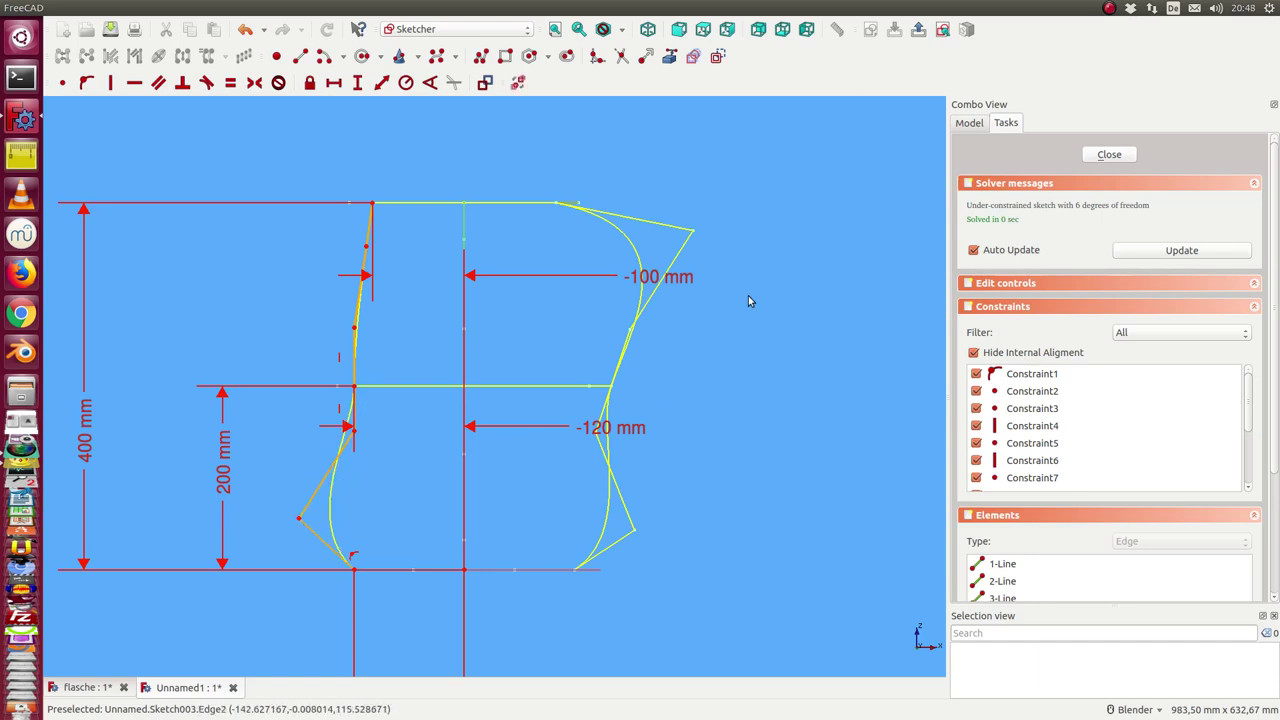
- Close Sketch003 and hide the six control sketches Sketch through Sketch005
left_click(1100, 153)
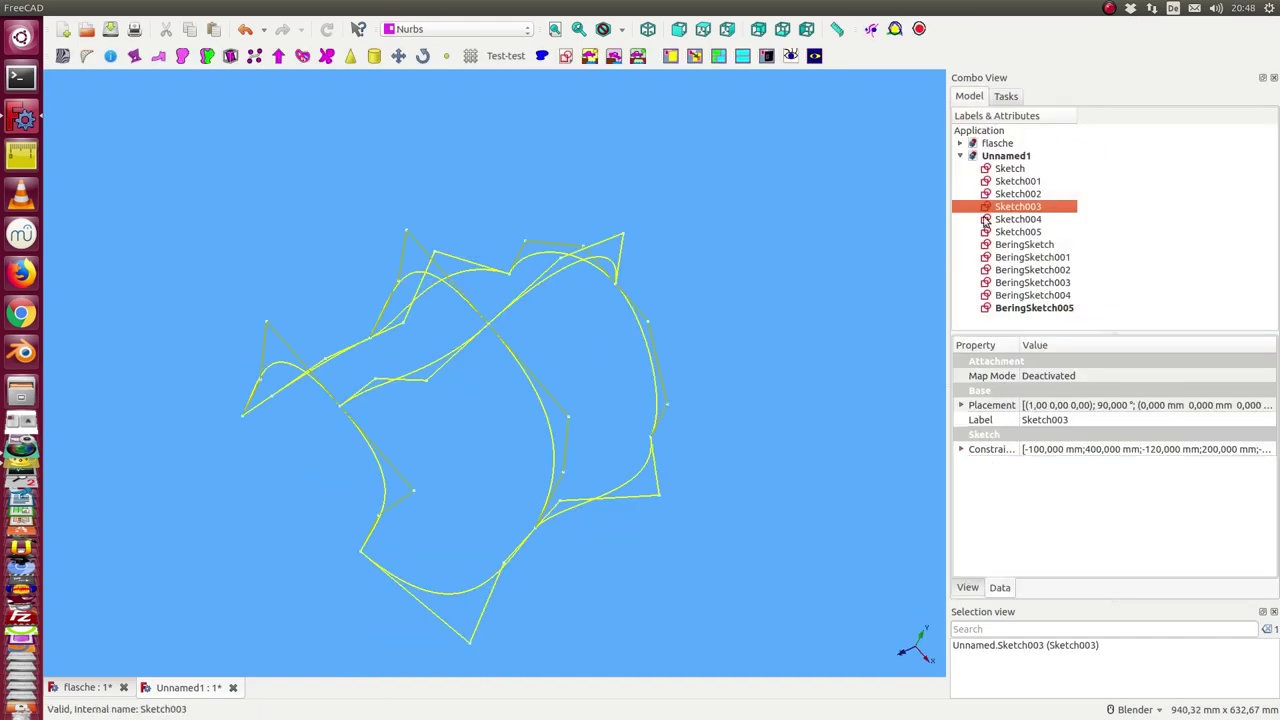
left_click(1010, 169)
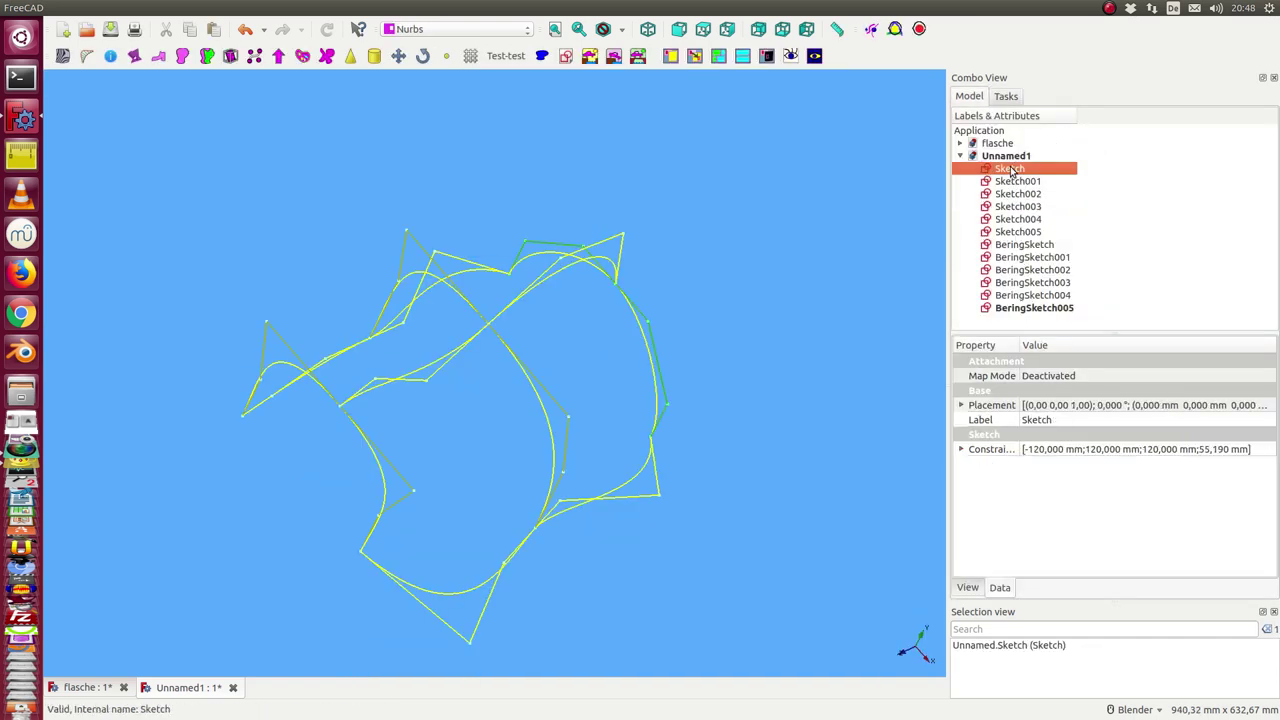
key("shift+Down")
key("shift+Down")
key("shift+Down")
key("shift+Down")
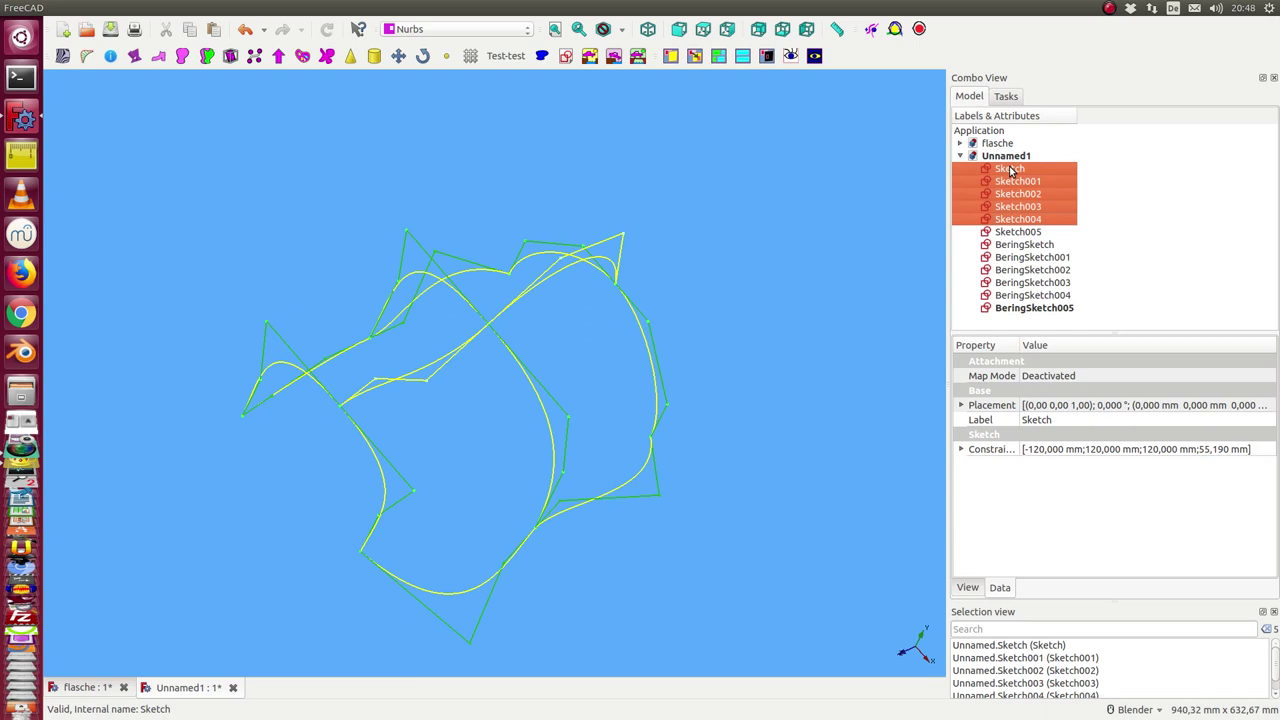
key("shift+Down")
key("space")
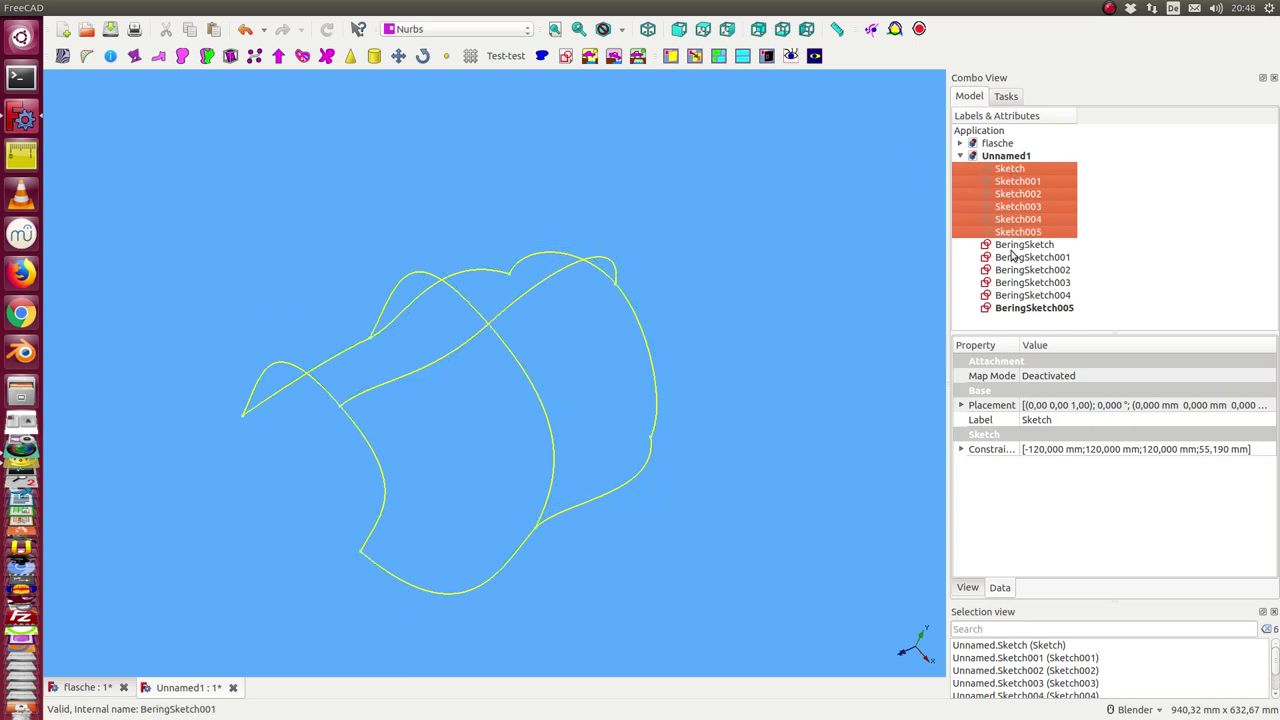
- Make a compound of BeringSketch–BeringSketch005 in the Part workbench, then return to Nurbs
left_click(1012, 256)
left_click(990, 245)
key("shift+Down")
key("shift+Down")
key("shift+Down")
key("shift+Down")
key("shift+Down")
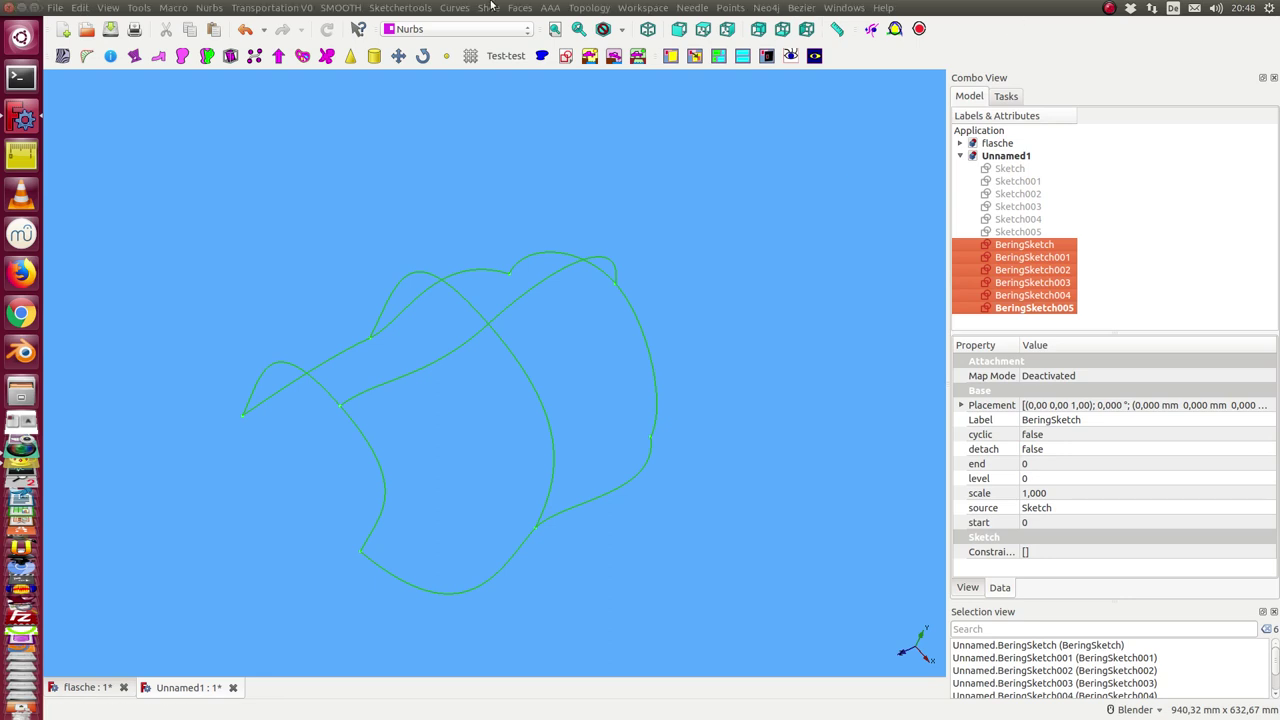
left_click(456, 29)
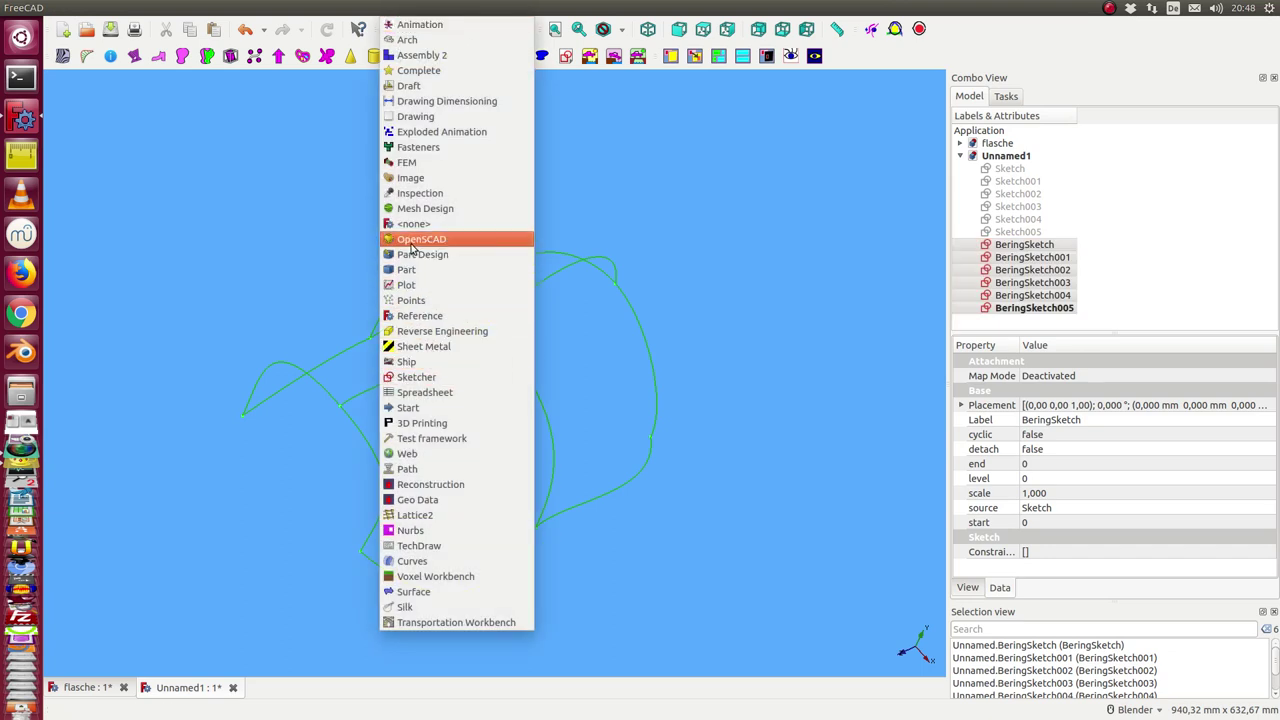
left_click(410, 270)
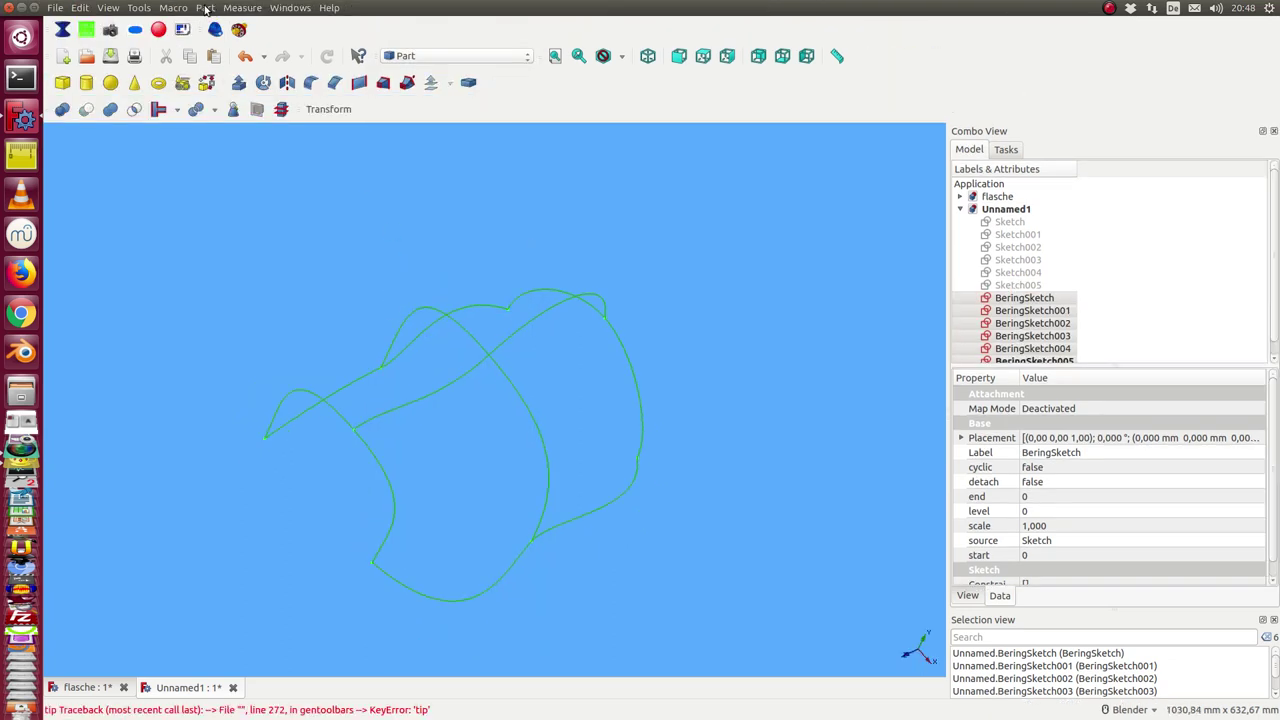
left_click(205, 8)
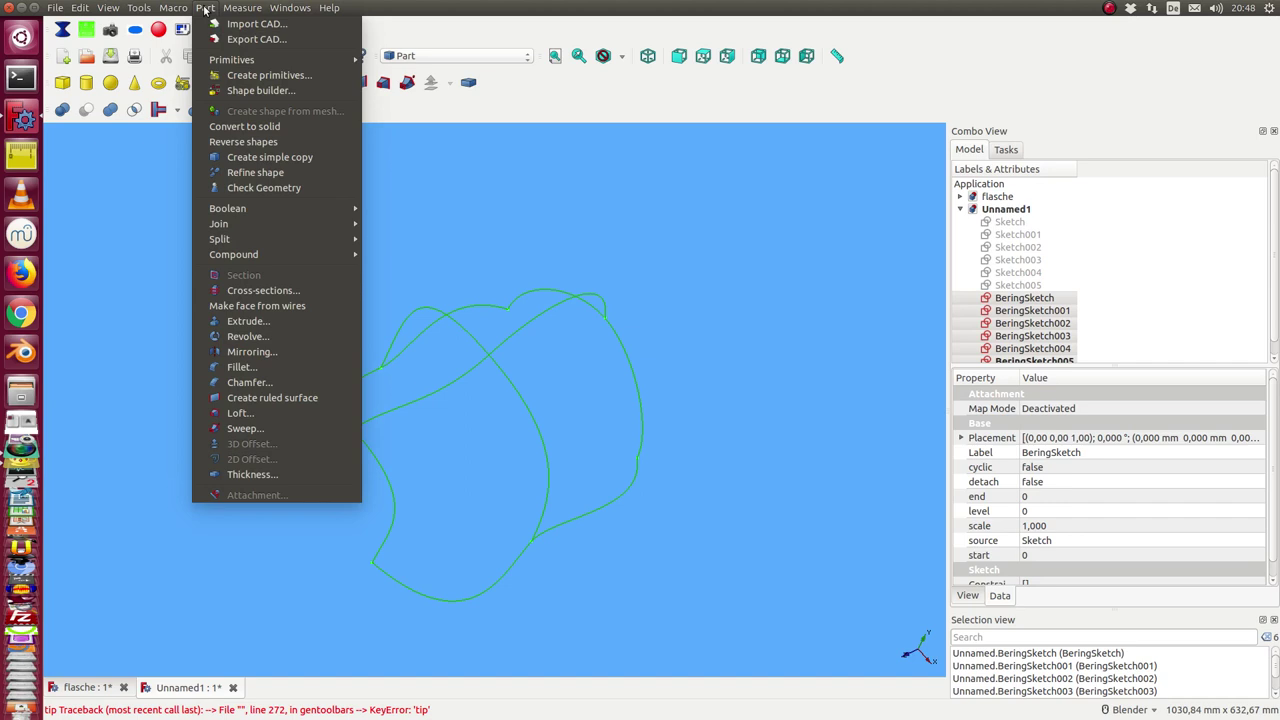
mouse_move(242, 256)
left_click(410, 256)
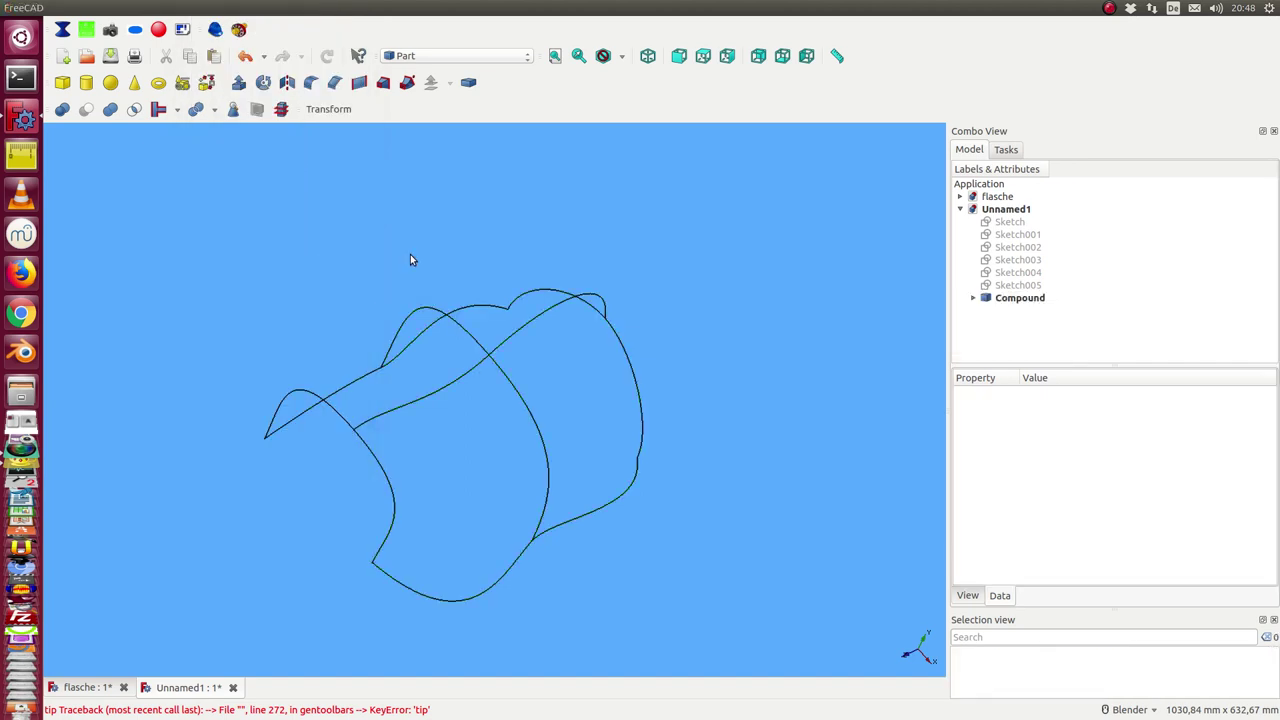
middle_click_drag(819, 322, 643, 360)
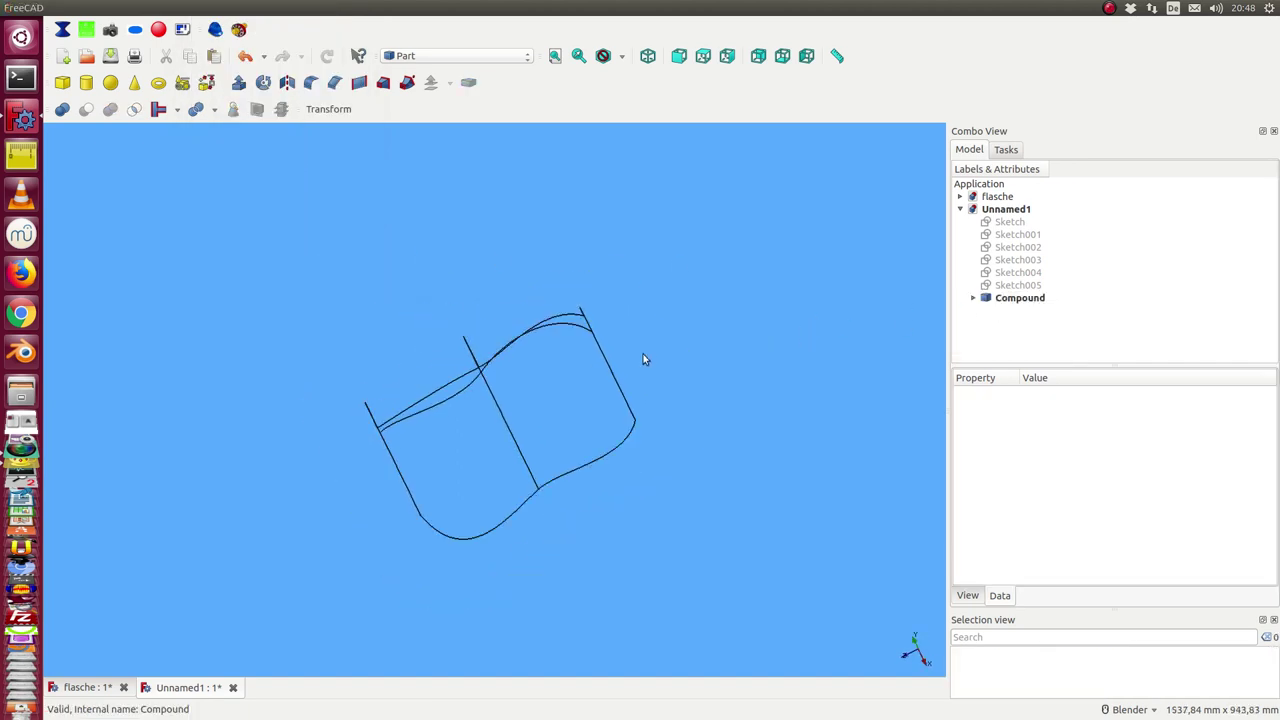
left_click(432, 57)
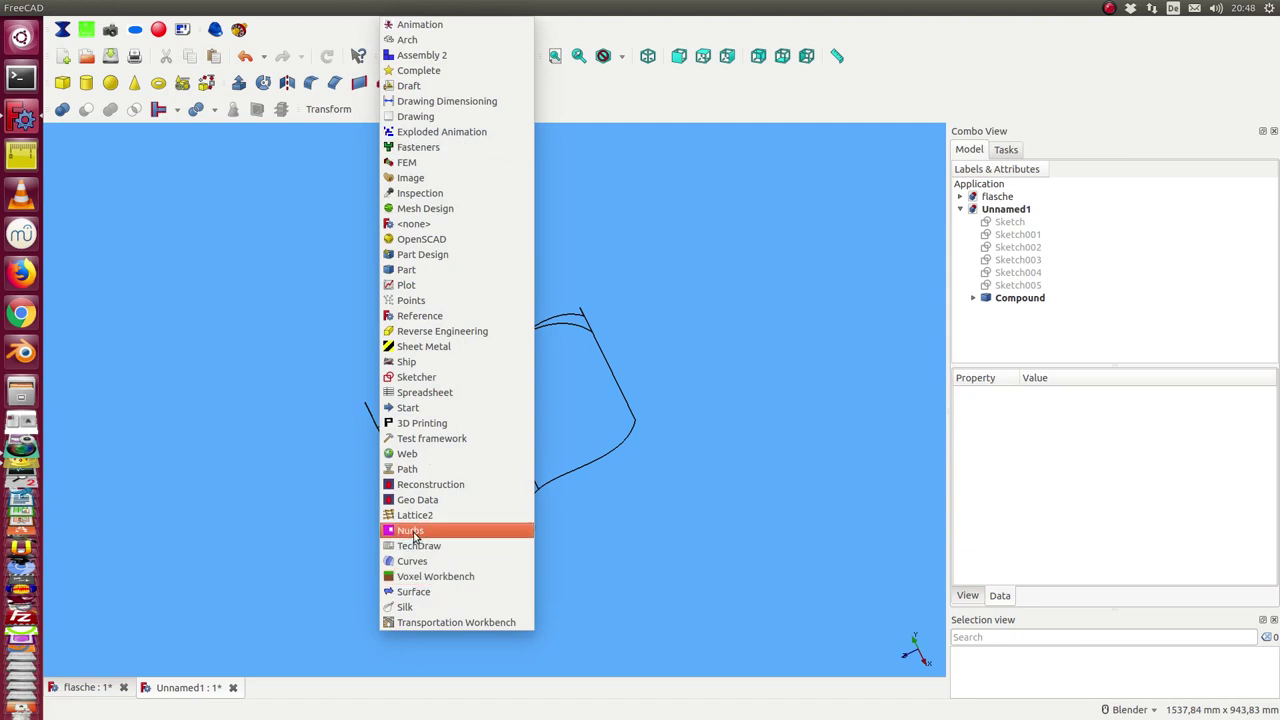
left_click(410, 530)
- Create a Gordon surface from the Compound with Bezier > create Gordon and orbit to inspect it
middle_click_drag(783, 234, 794, 289)
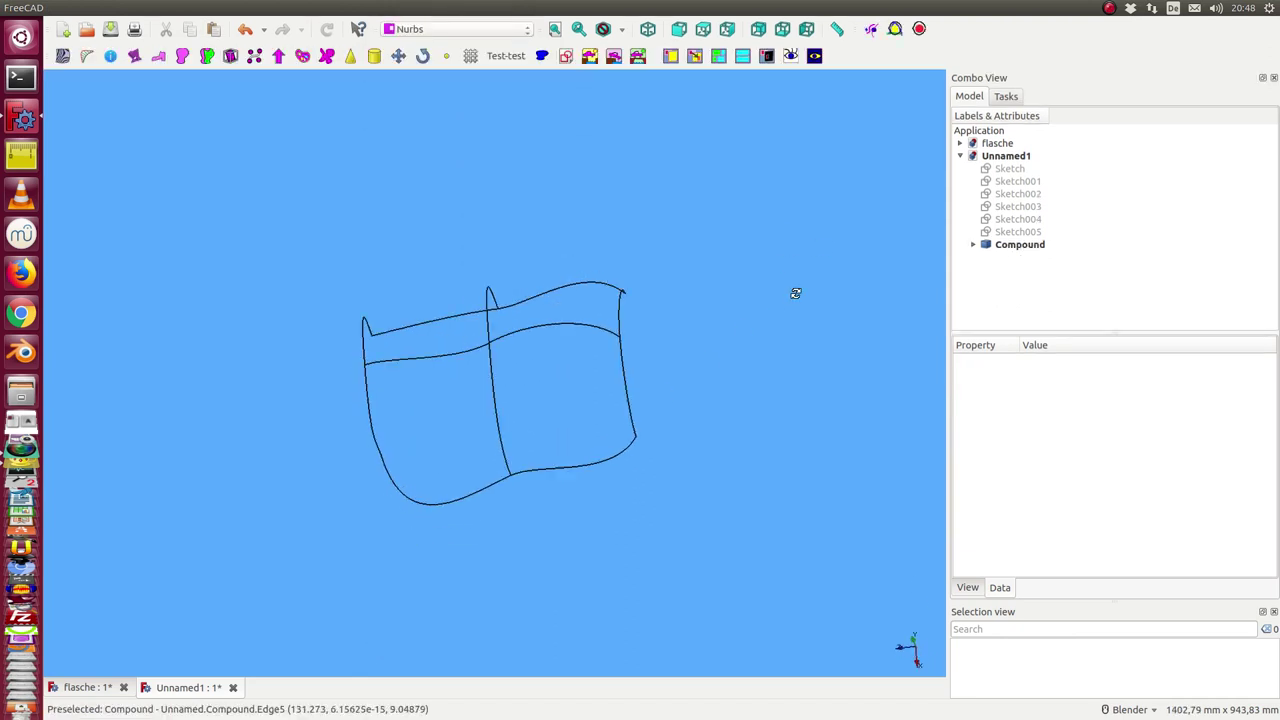
left_click(1012, 245)
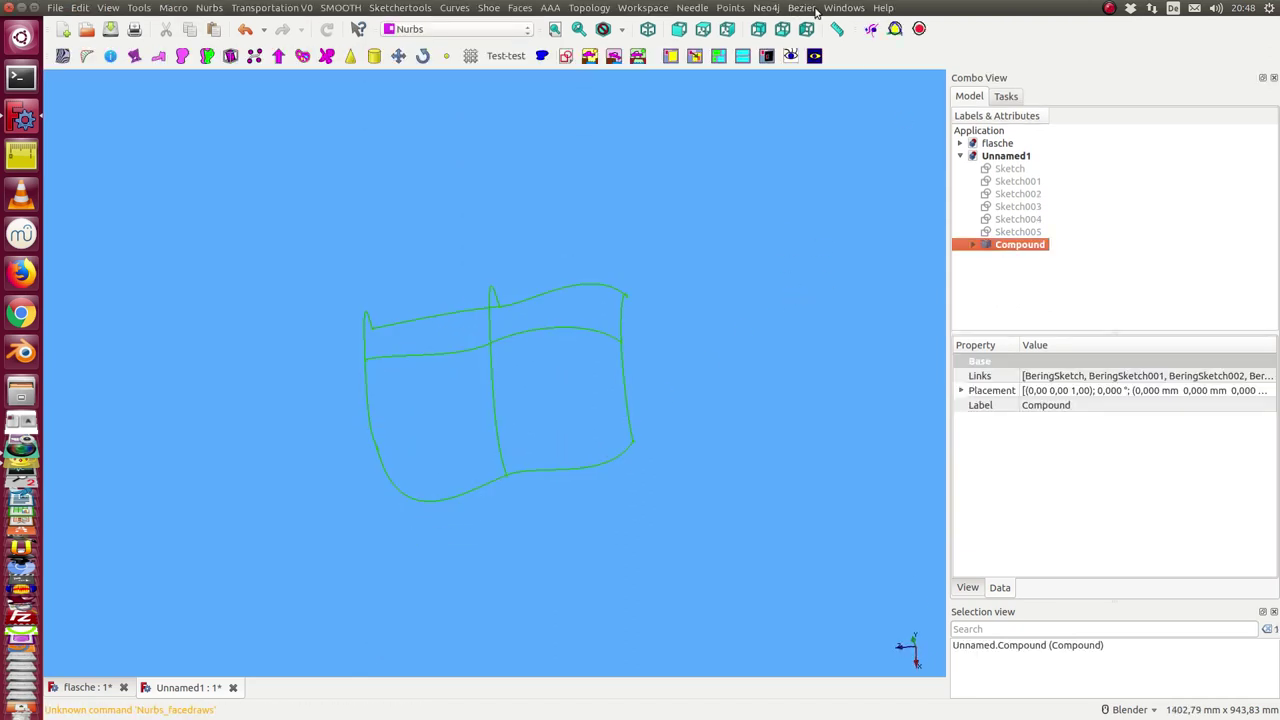
left_click(803, 8)
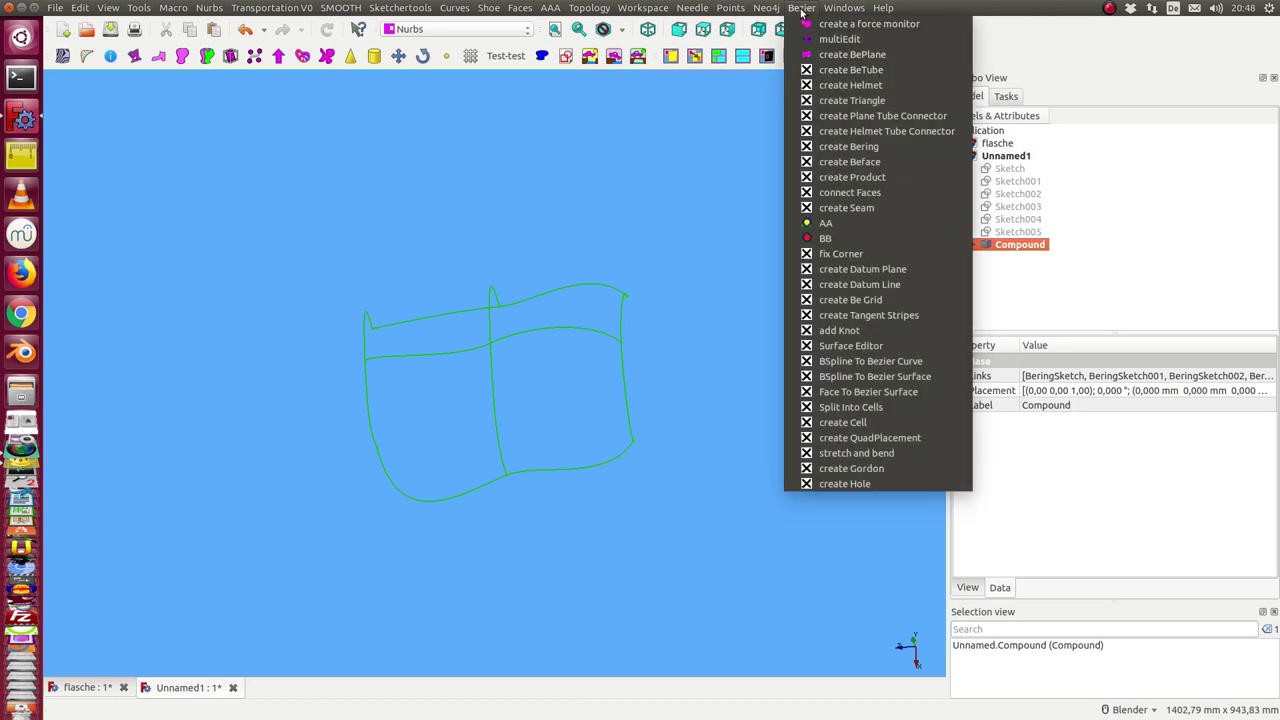
left_click(864, 469)
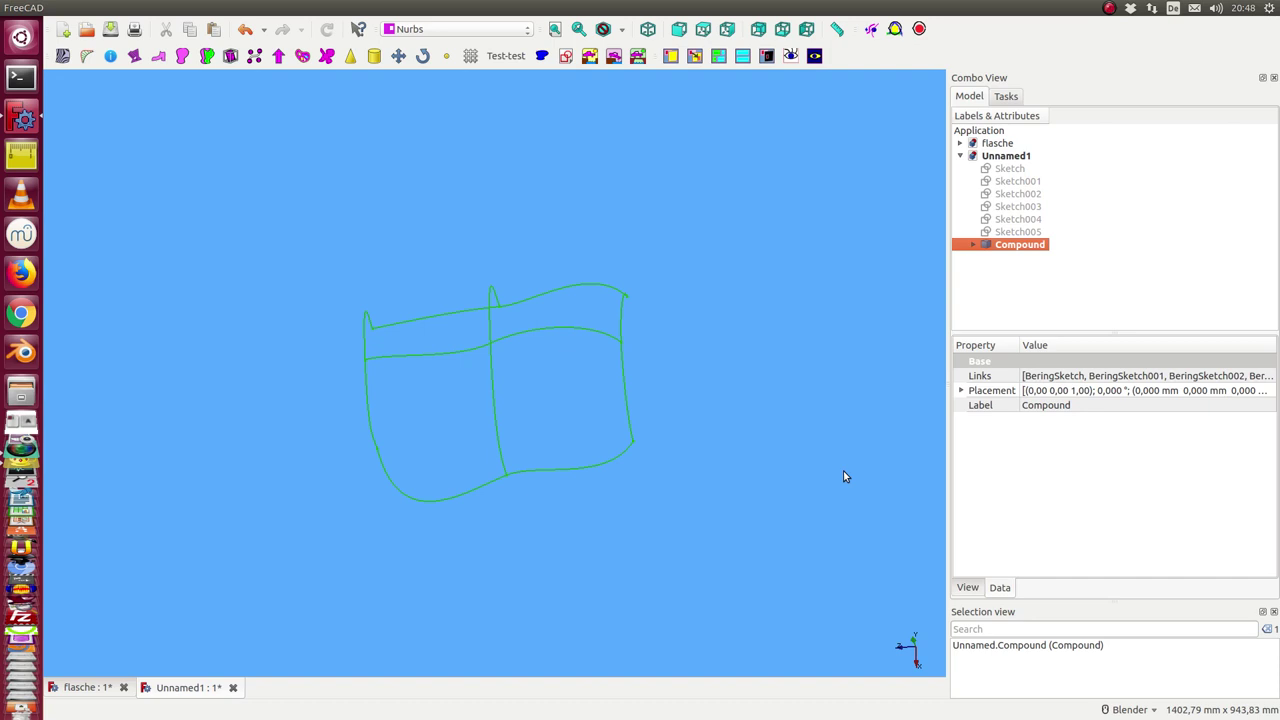
middle_click_drag(649, 543, 613, 453)
middle_click_drag(864, 336, 834, 362)
- Hide the gordonS3, gordonU and gordonV helper surfaces and view the gordon surface
left_click(1018, 272)
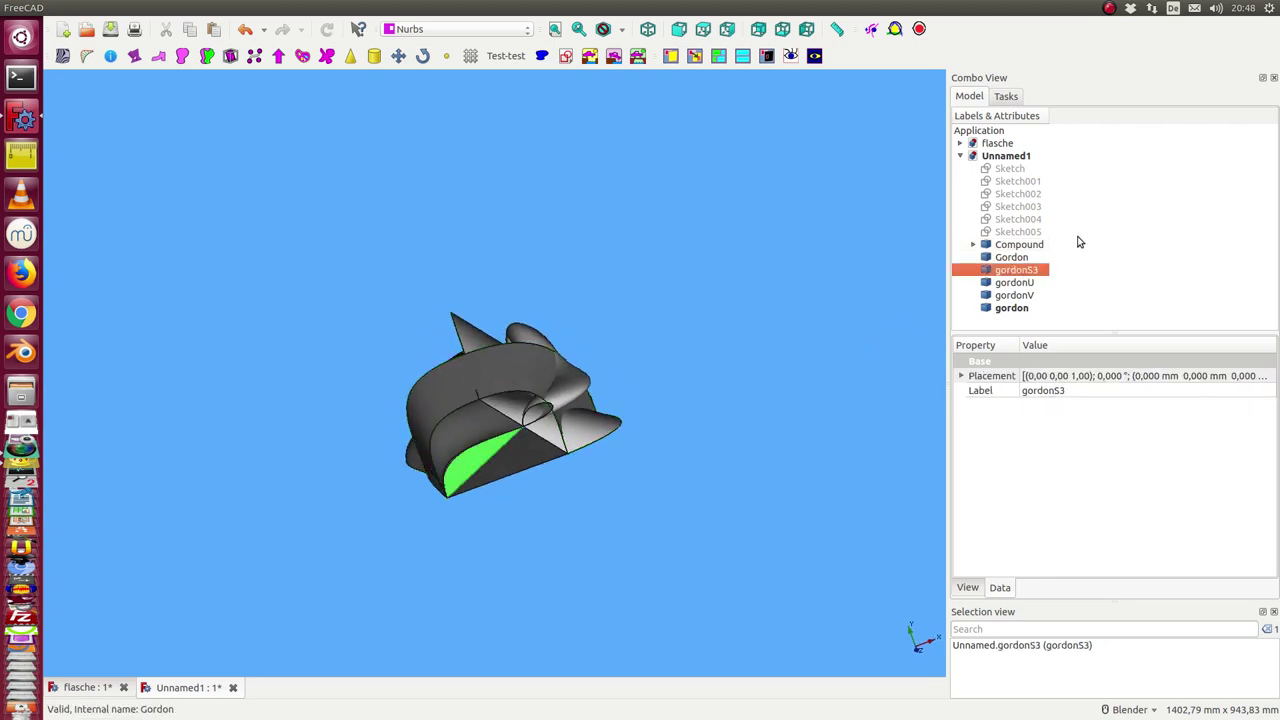
key("shift+Down")
key("shift+Down")
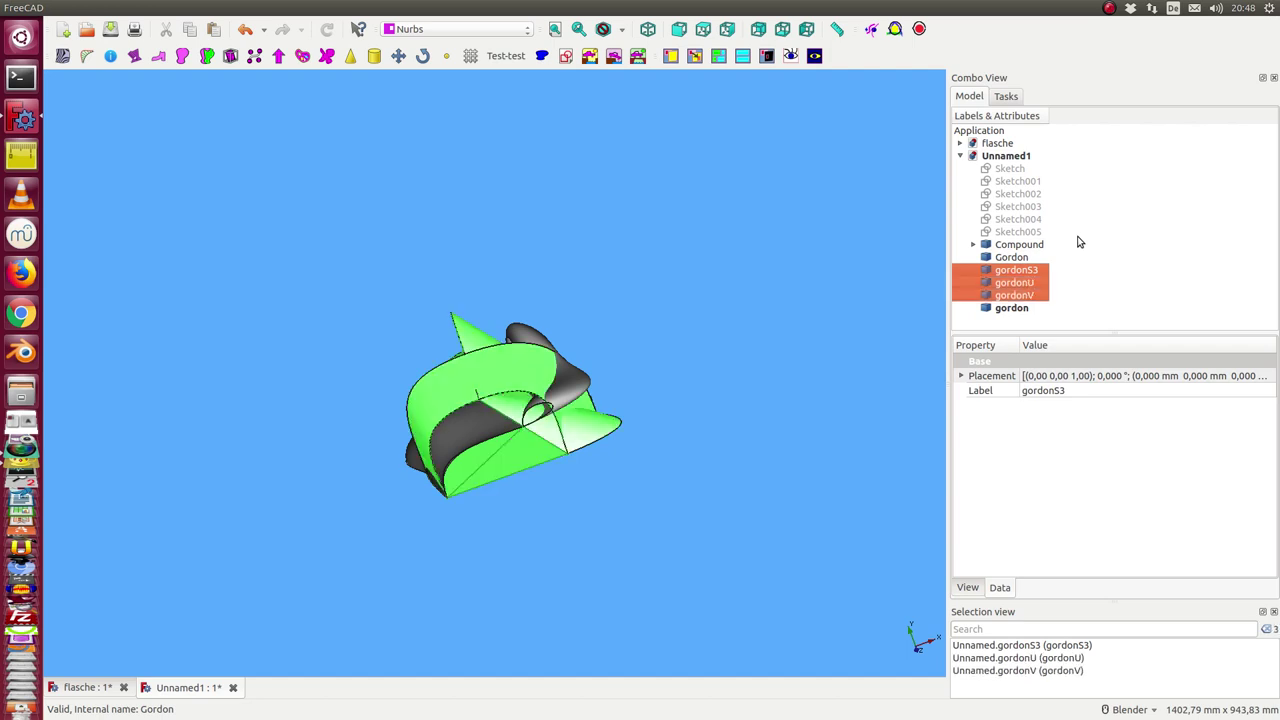
key("space")
left_click(1011, 308)
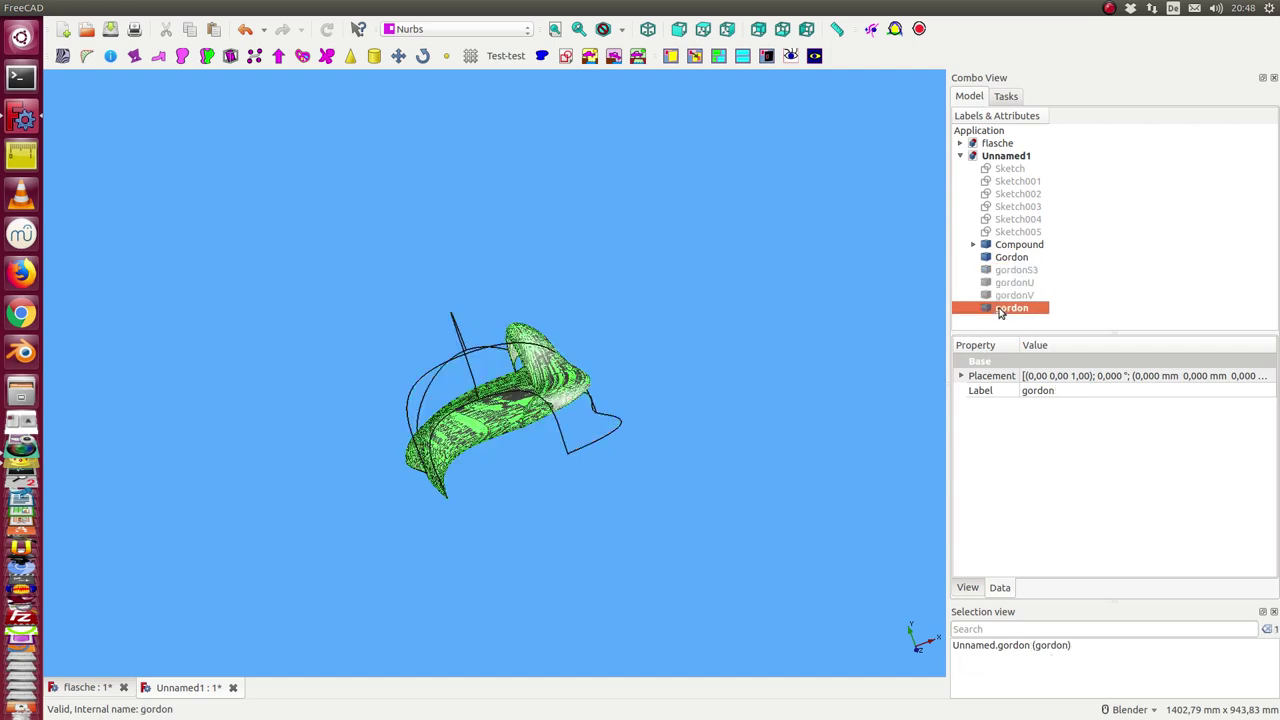
middle_click_drag(833, 390, 820, 431)
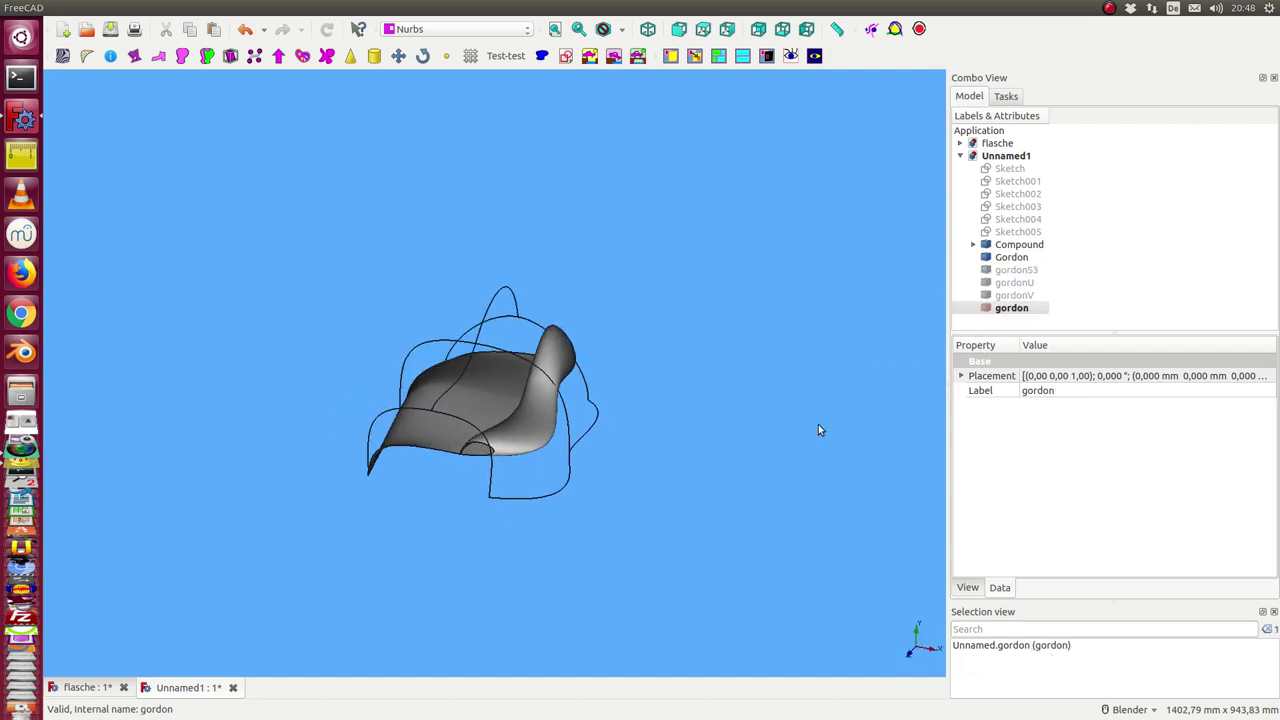
- Delete the curve Compound, confirming despite its Gordon dependency
left_click(973, 245)
left_click(1010, 245)
key("Delete")
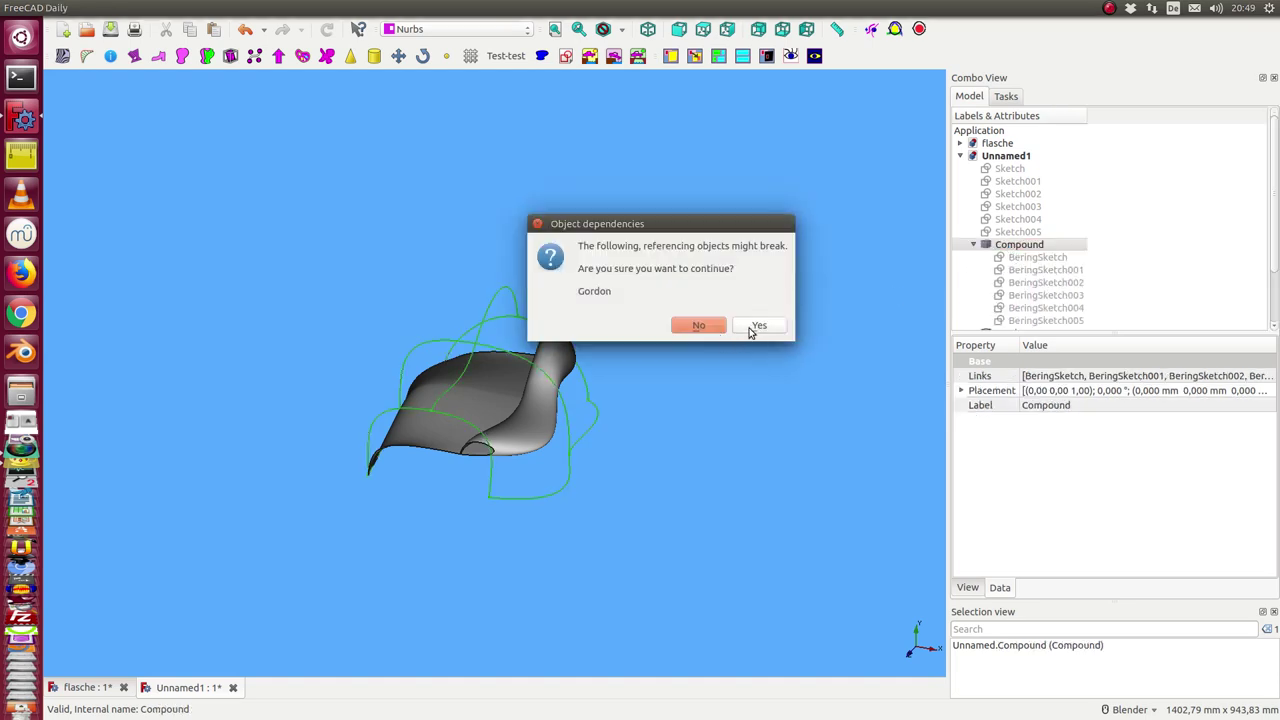
left_click(757, 326)
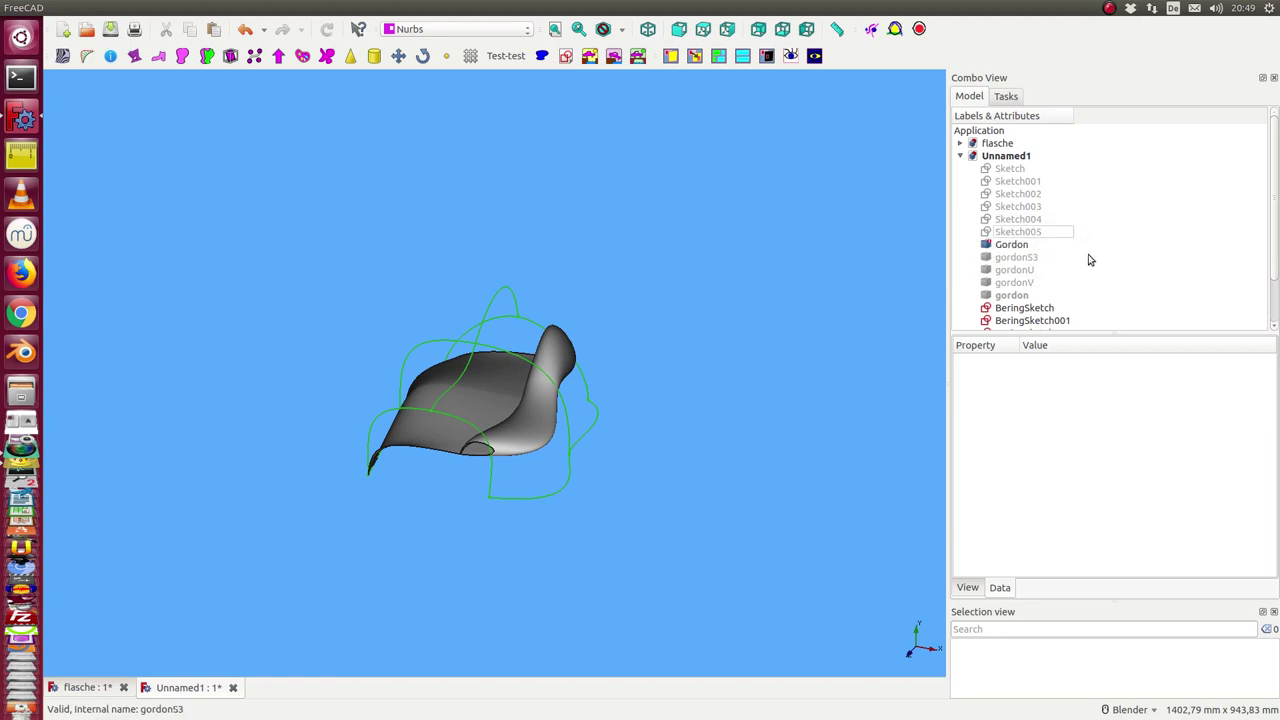
- Delete the five Gordon surface objects, Gordon through gordon
left_click(1093, 248)
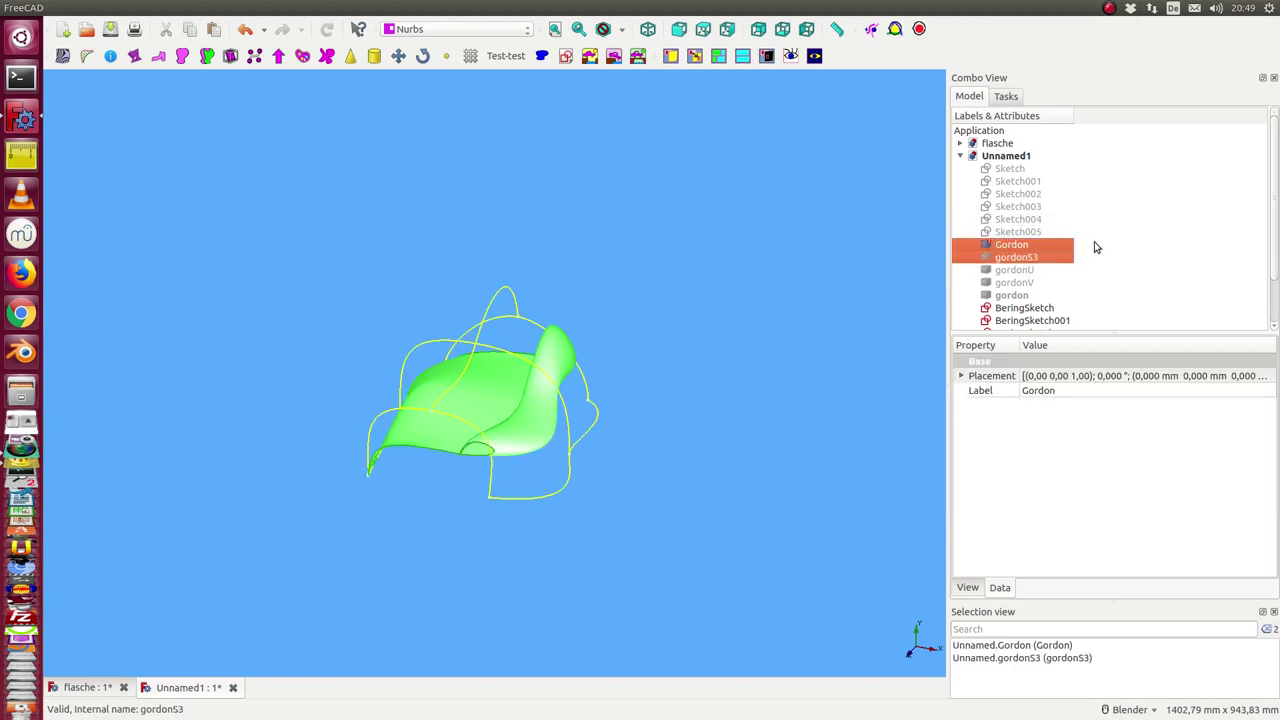
key("shift+Down")
key("shift+Down")
key("shift+Down")
key("Delete")
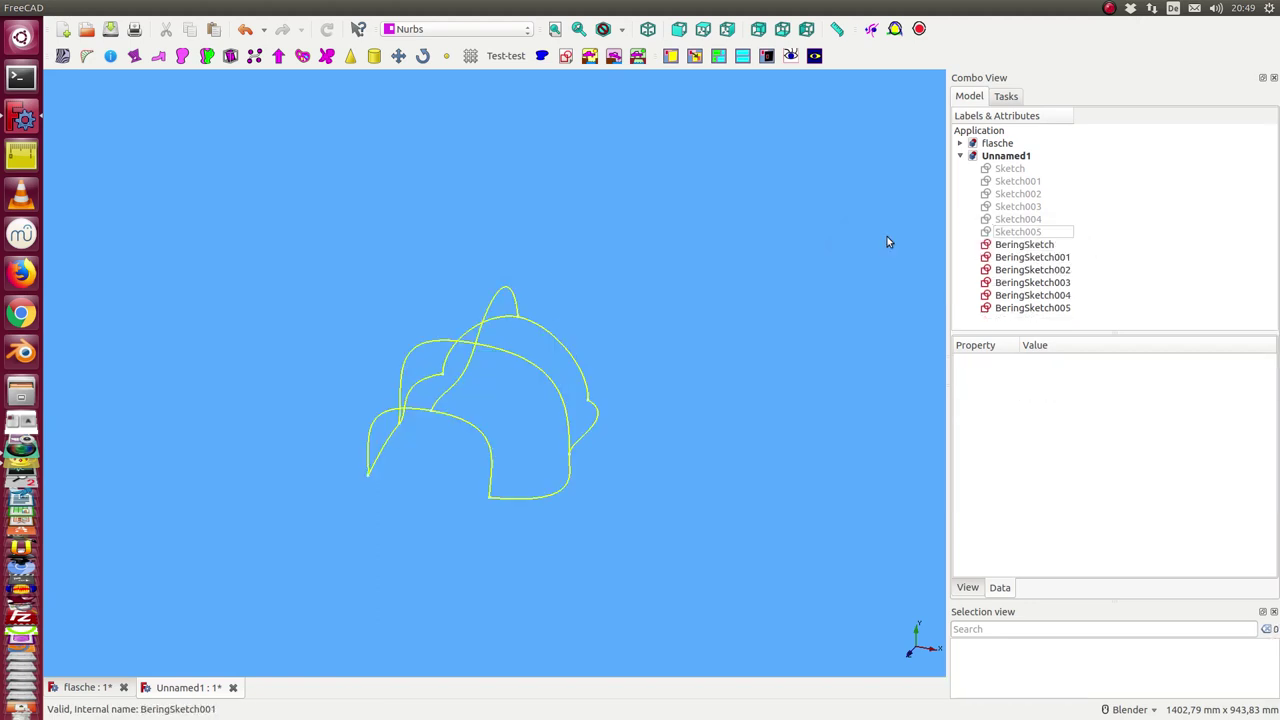
- Switch to the Part workbench and select all six curves, BeringSketch through BeringSketch005
left_click(455, 29)
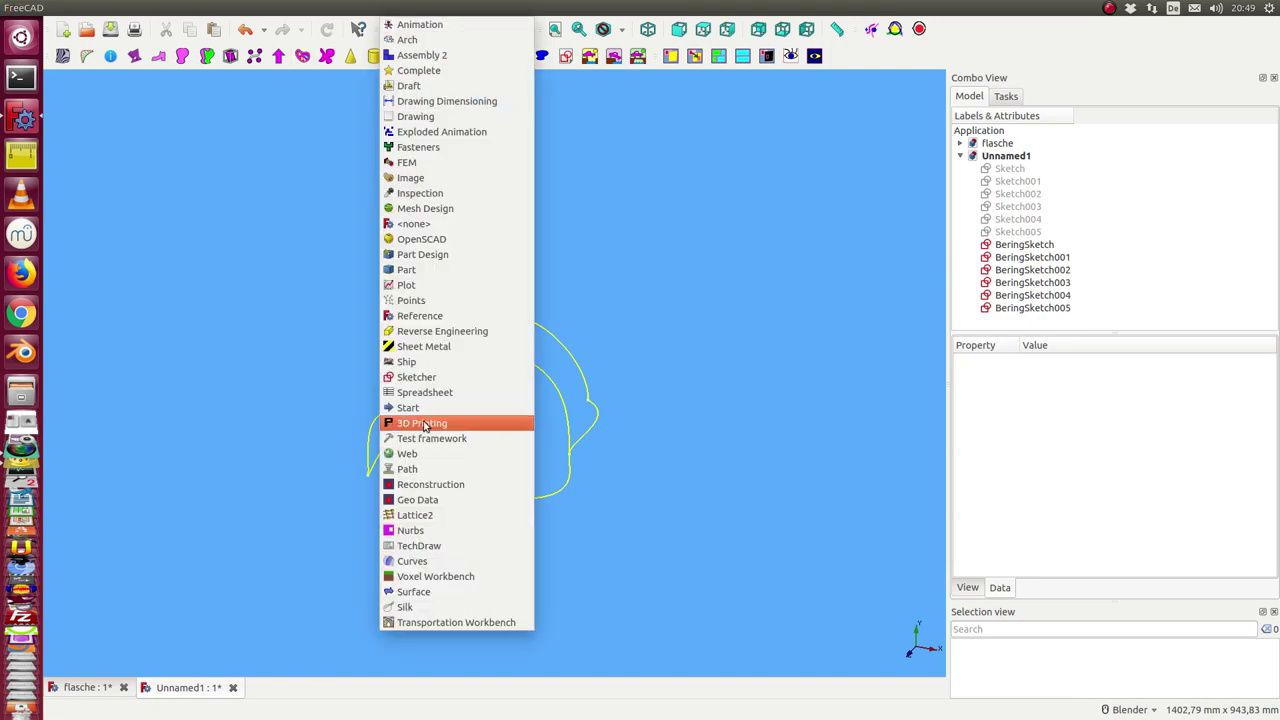
left_click(402, 269)
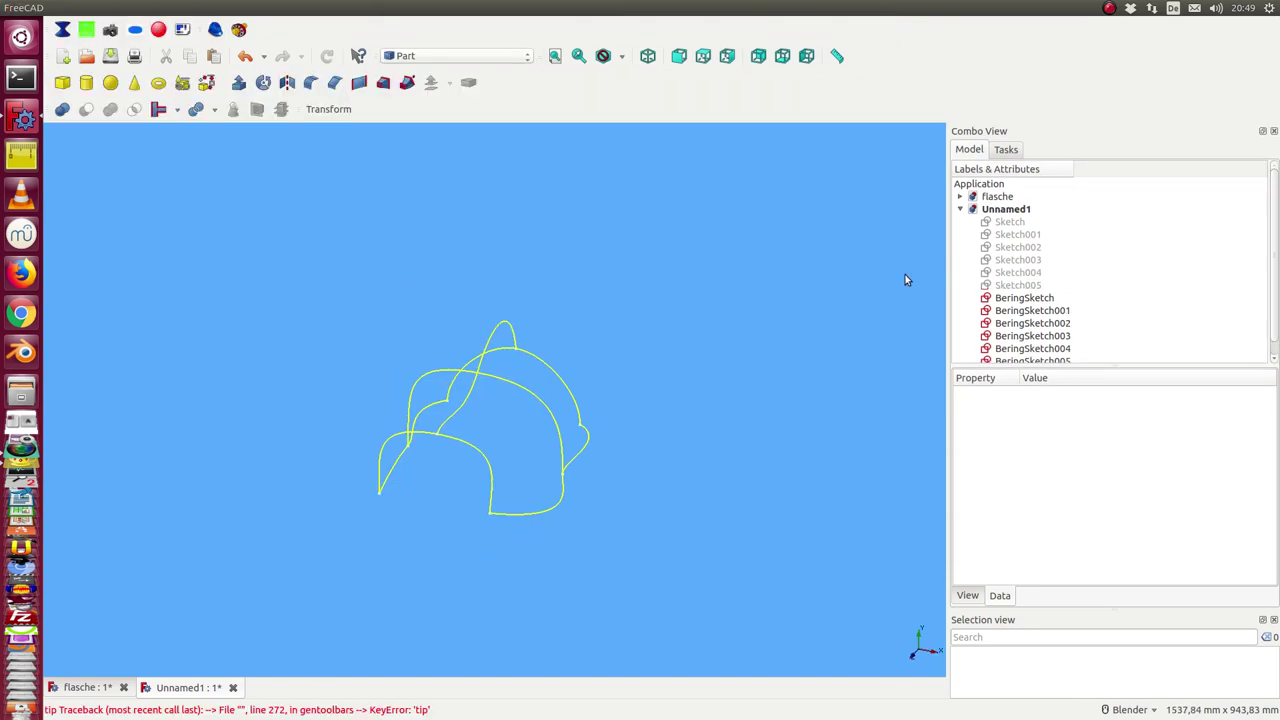
left_click(1013, 297)
left_click(1018, 311, "ctrl")
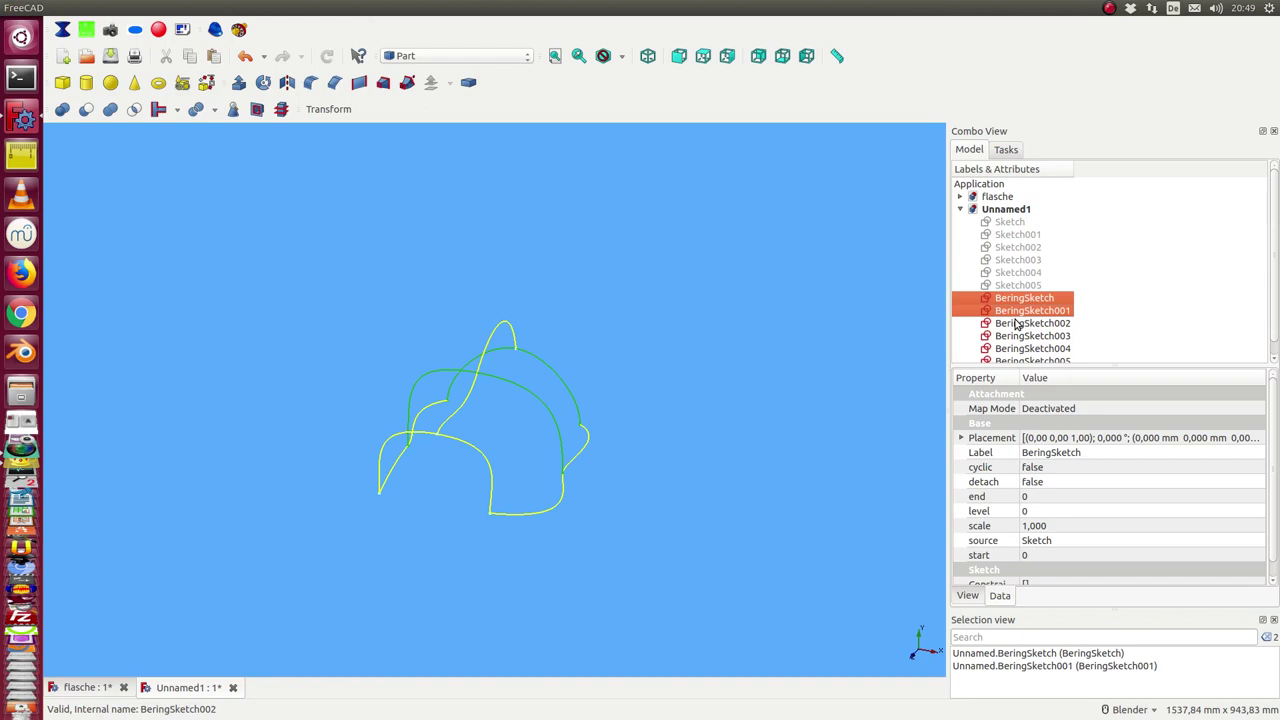
left_click(1018, 324, "ctrl")
middle_click_drag(871, 337, 835, 392)
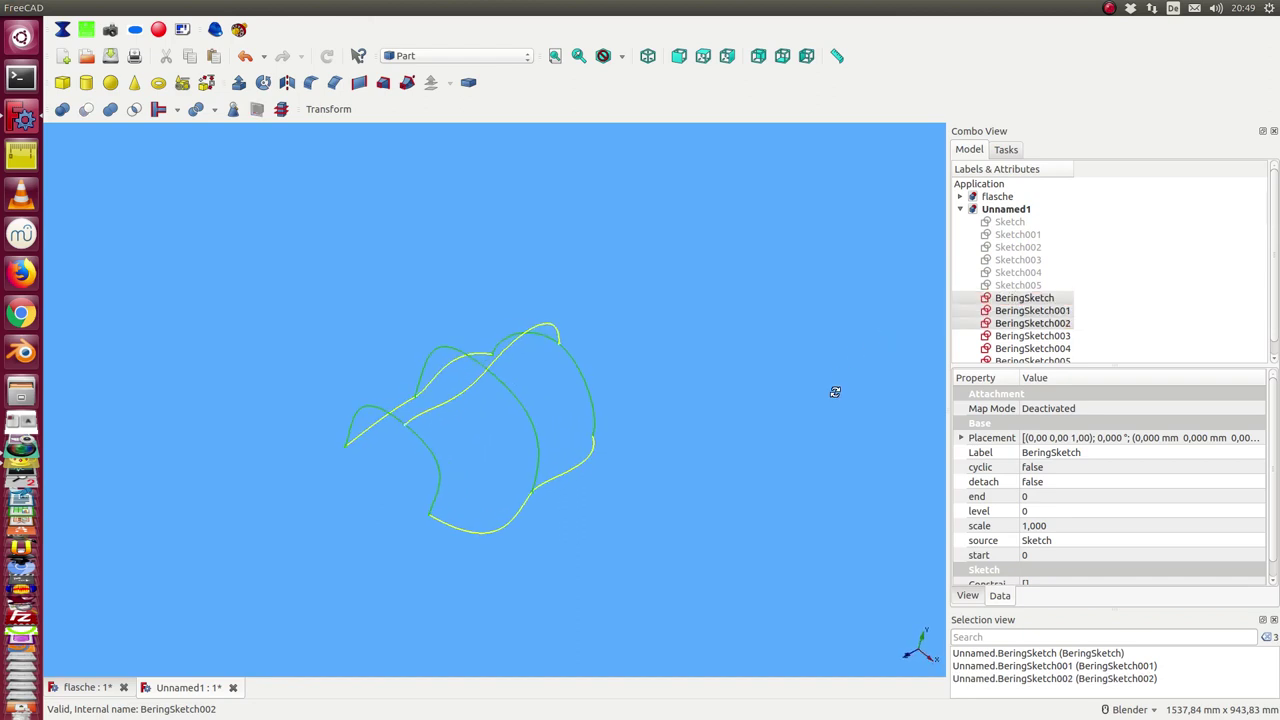
left_click(1011, 337, "ctrl")
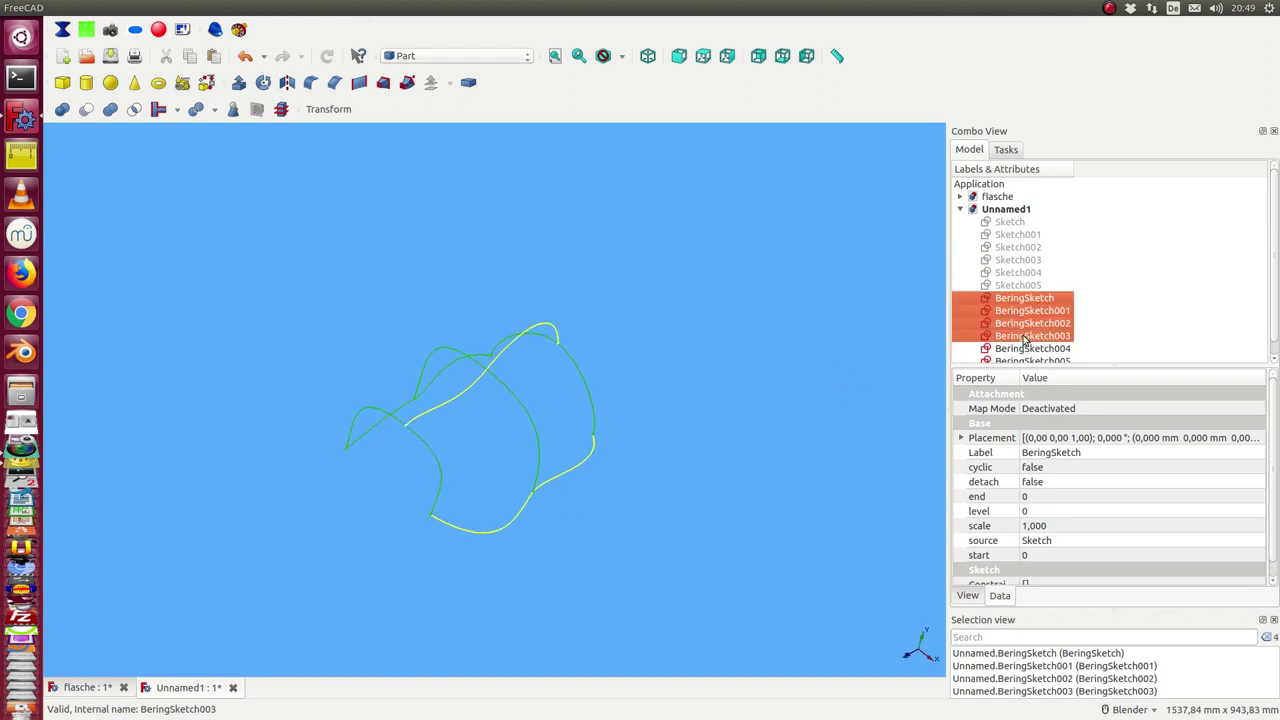
scroll(1030, 338, "down", 1)
left_click(1030, 350, "ctrl")
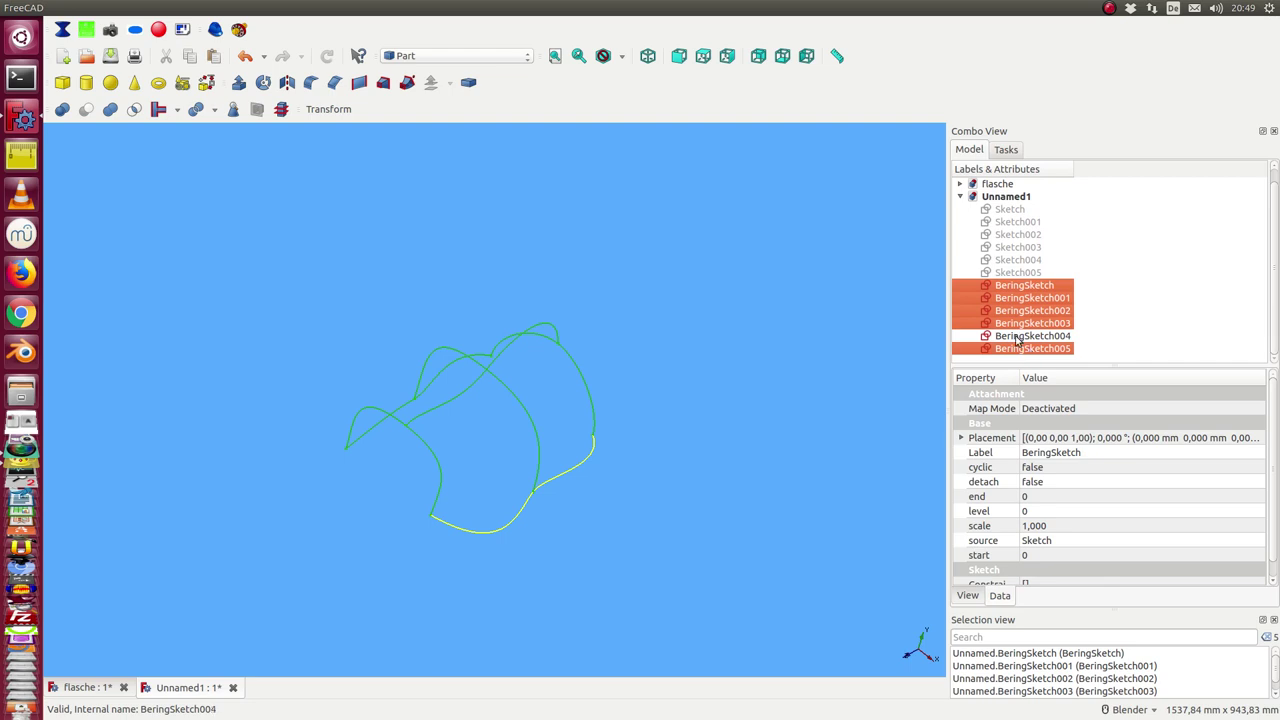
left_click(1016, 340, "ctrl")
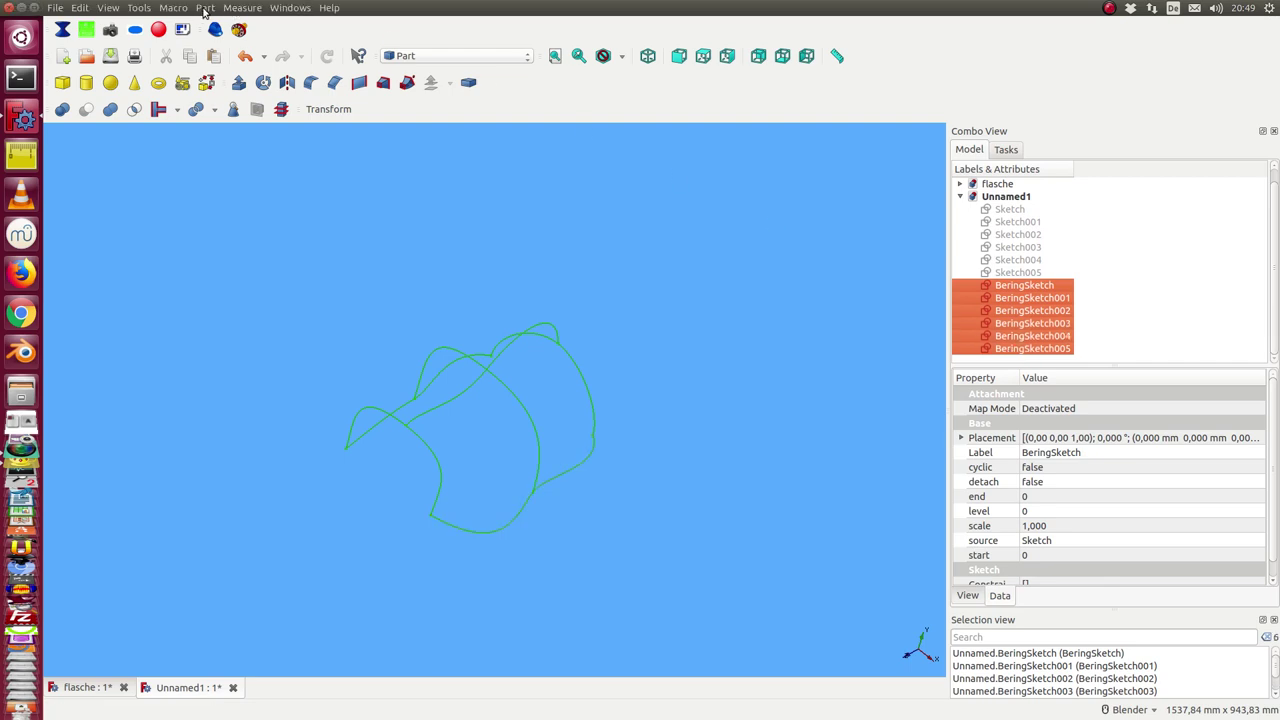
- Merge the selected Bering sketches with Part > Compound > Make compound
left_click(204, 8)
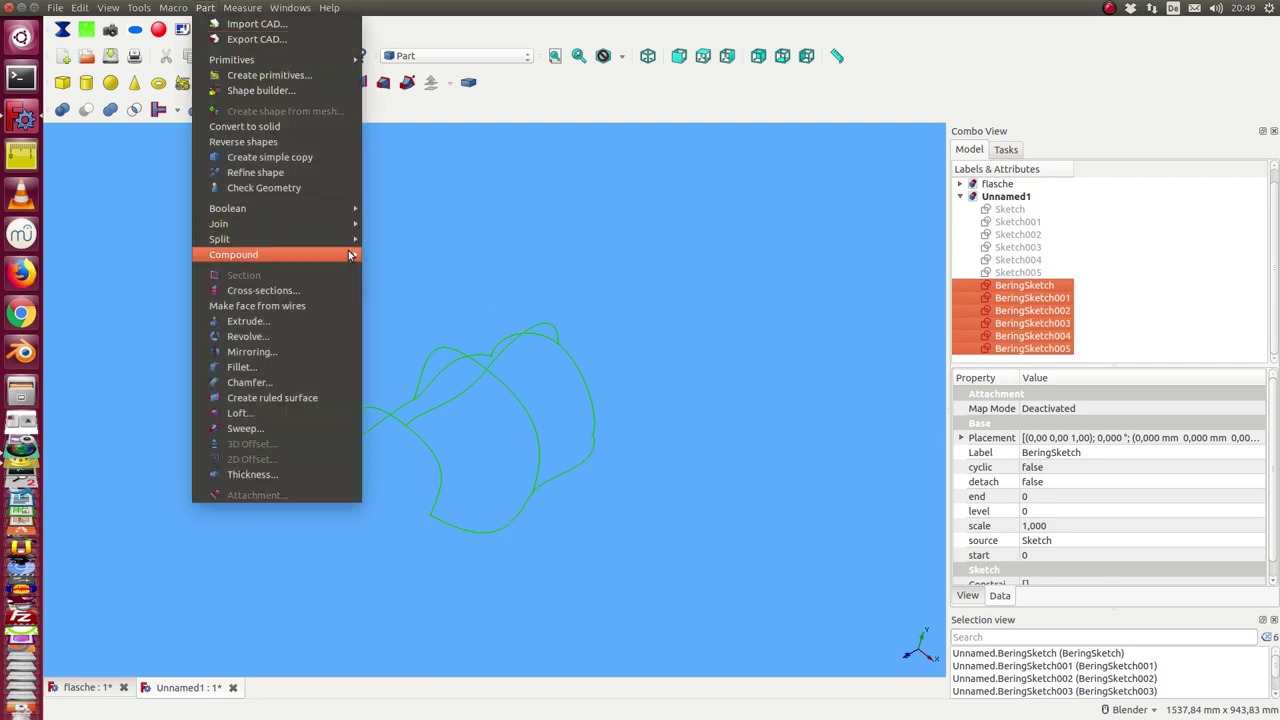
mouse_move(350, 254)
left_click(401, 255)
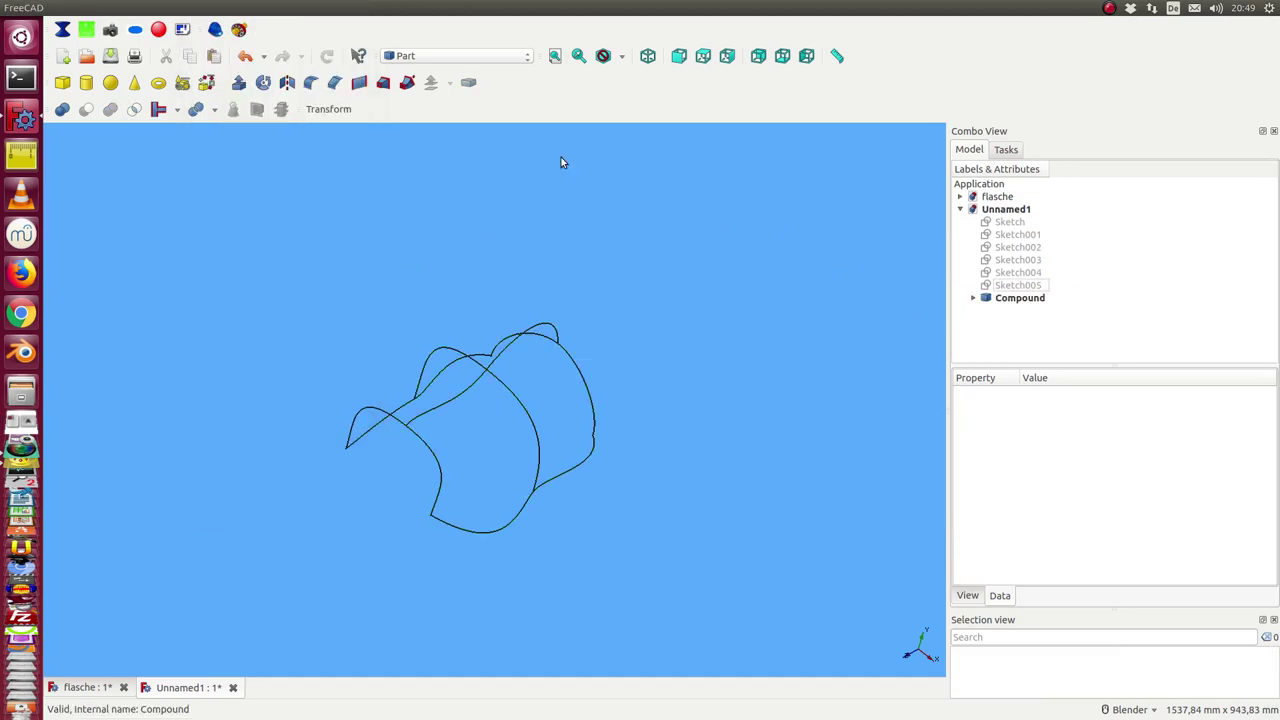
- Switch to the Nurbs workbench and create a Gordon surface from the new Compound
left_click(455, 55)
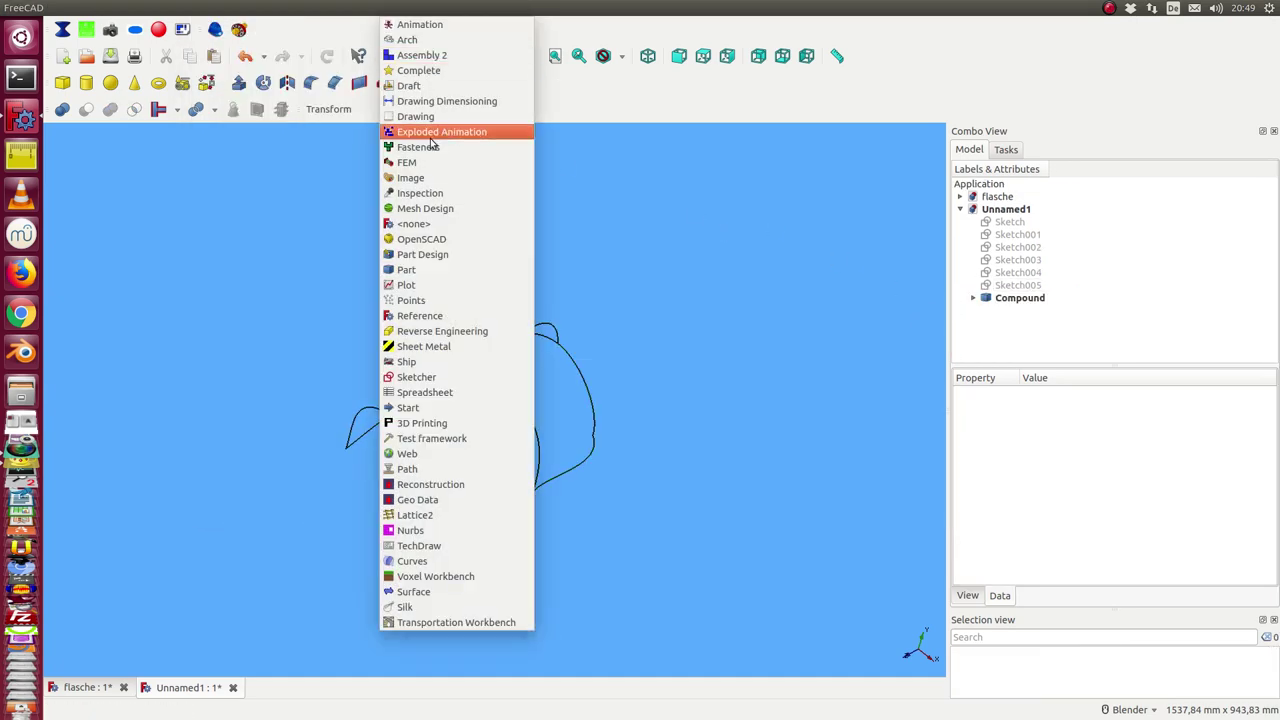
left_click(410, 530)
left_click(1017, 245)
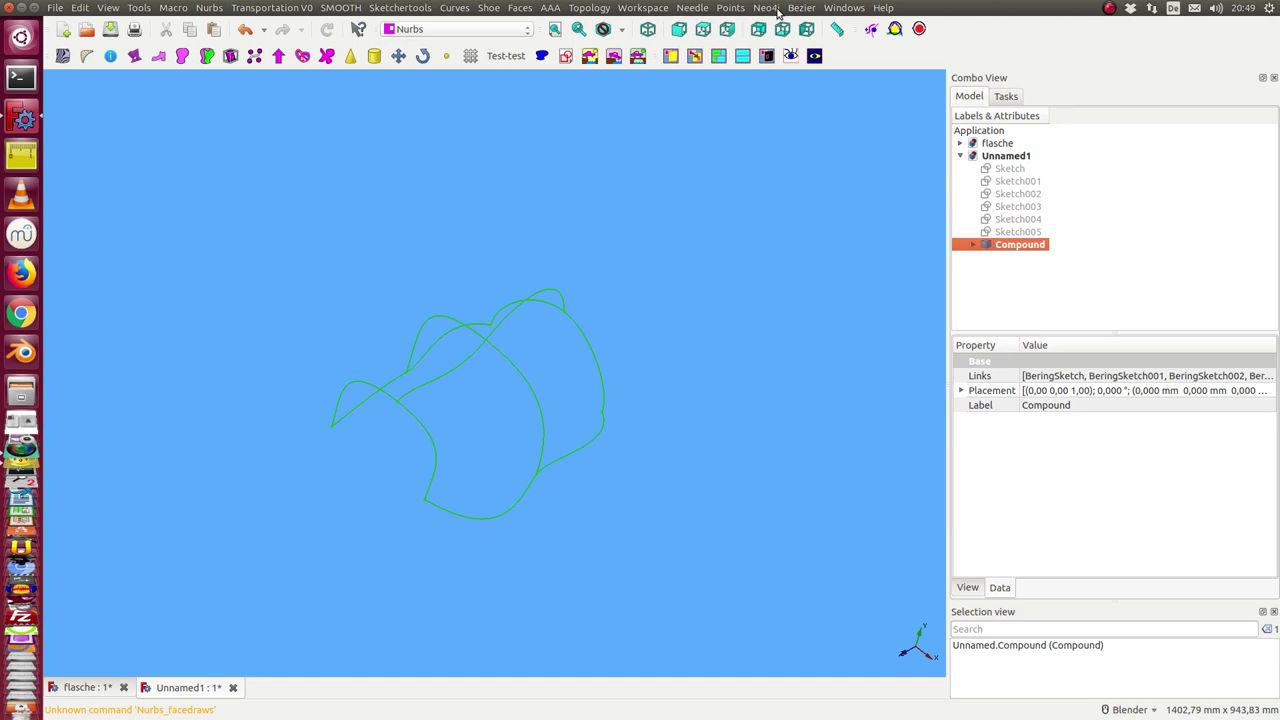
left_click(800, 12)
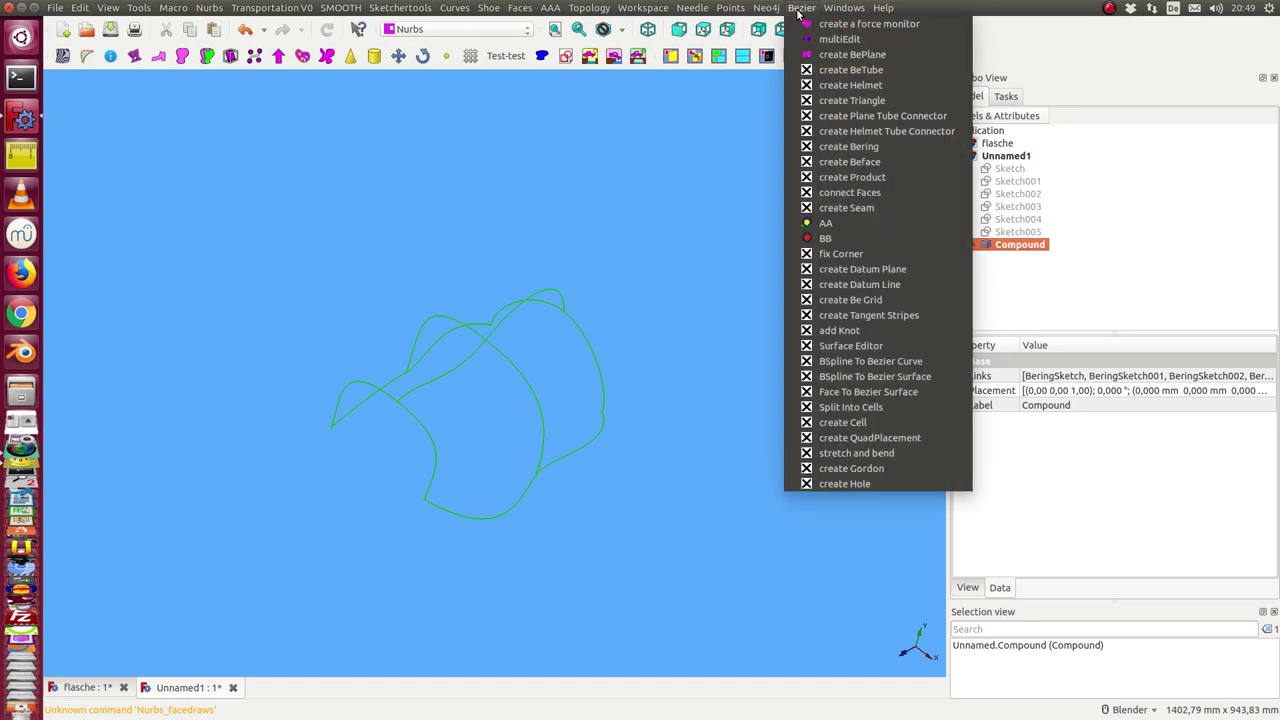
left_click(831, 474)
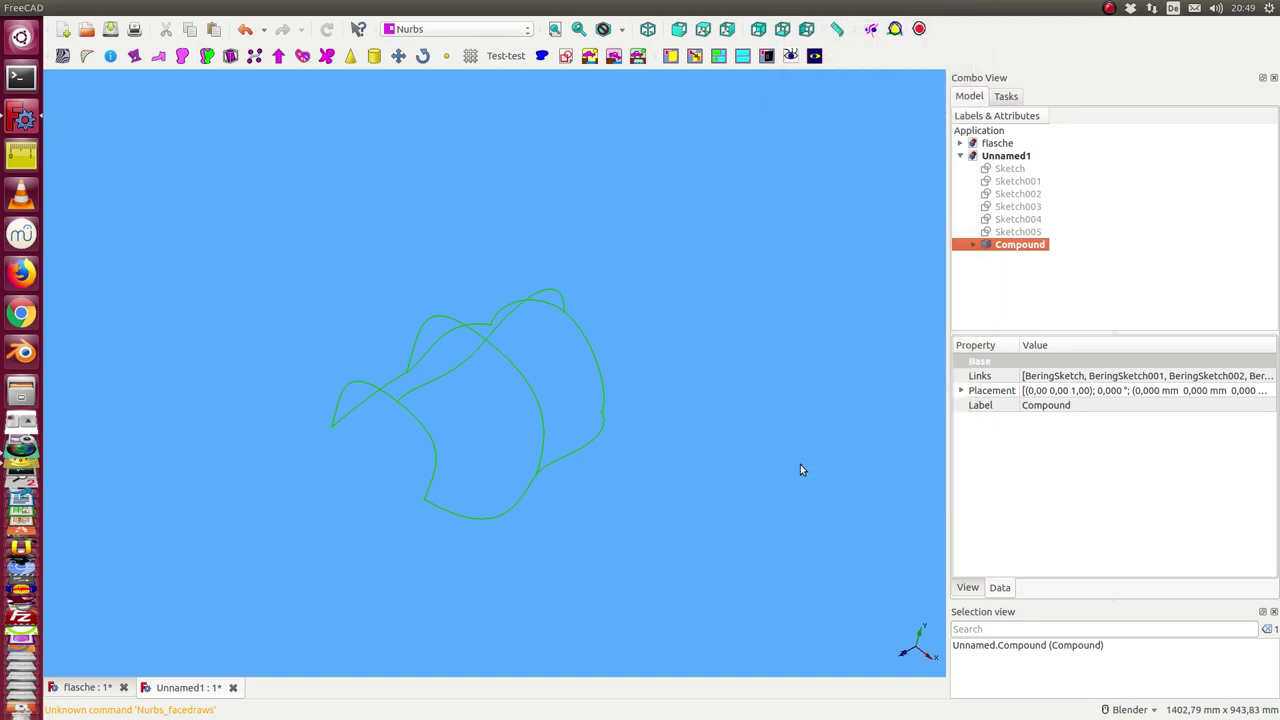
mouse_move(619, 481)
middle_mouse_down()
mouse_move(433, 483)
mouse_move(510, 465)
middle_mouse_up()
- Hide the gordonS3, gordonU, gordonV and gordon helper objects
left_click(1010, 272)
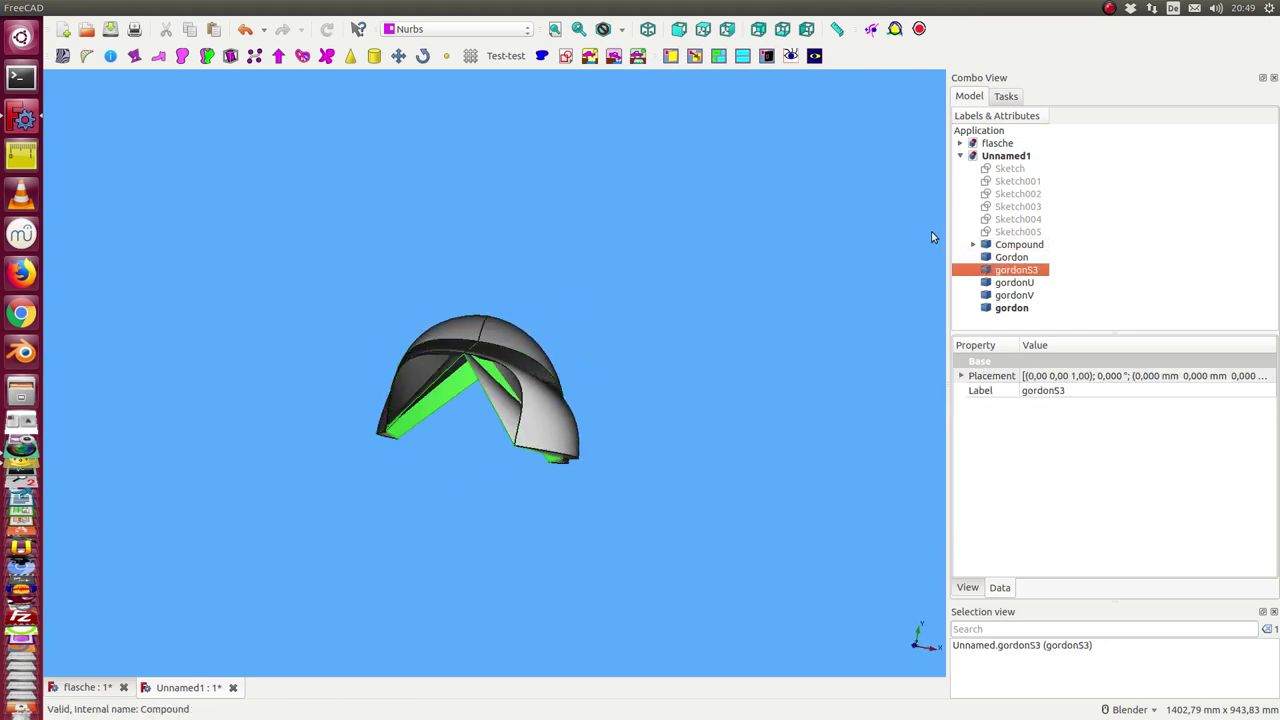
key("shift+Down")
key("shift+Down")
key("shift+Down")
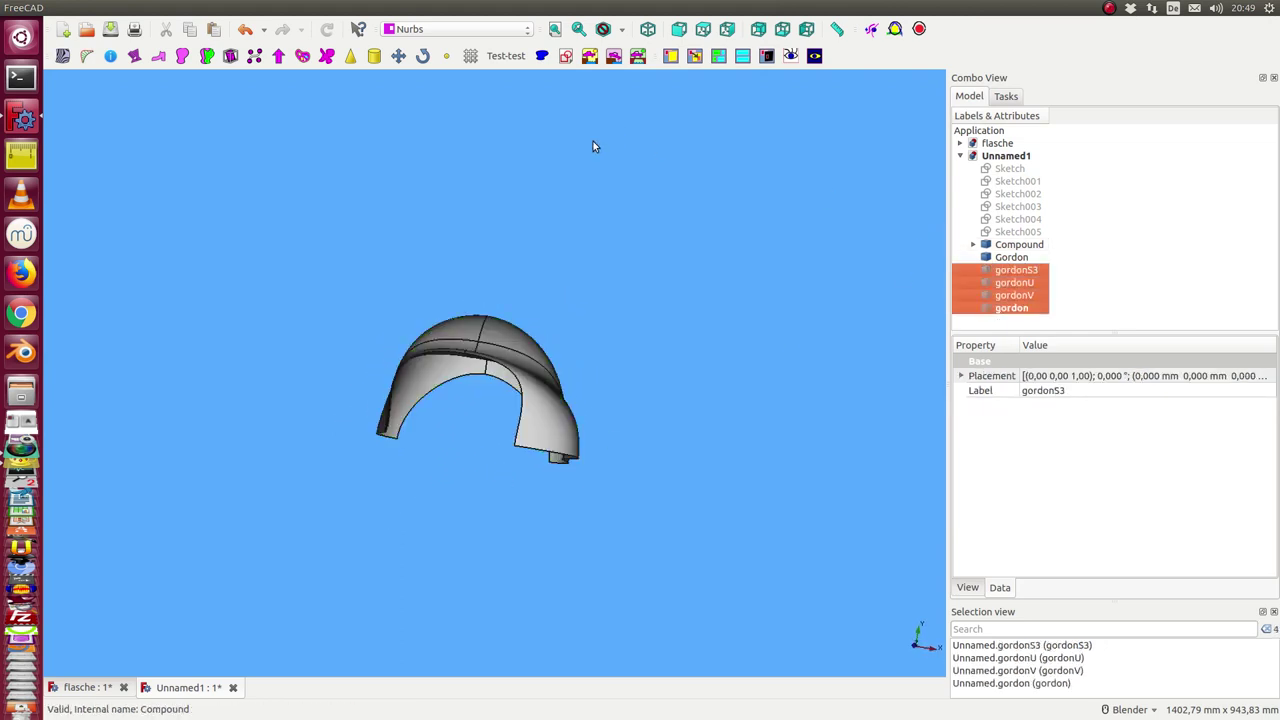
middle_click_drag(593, 143, 489, 406)
scroll(485, 403, "down", 3)
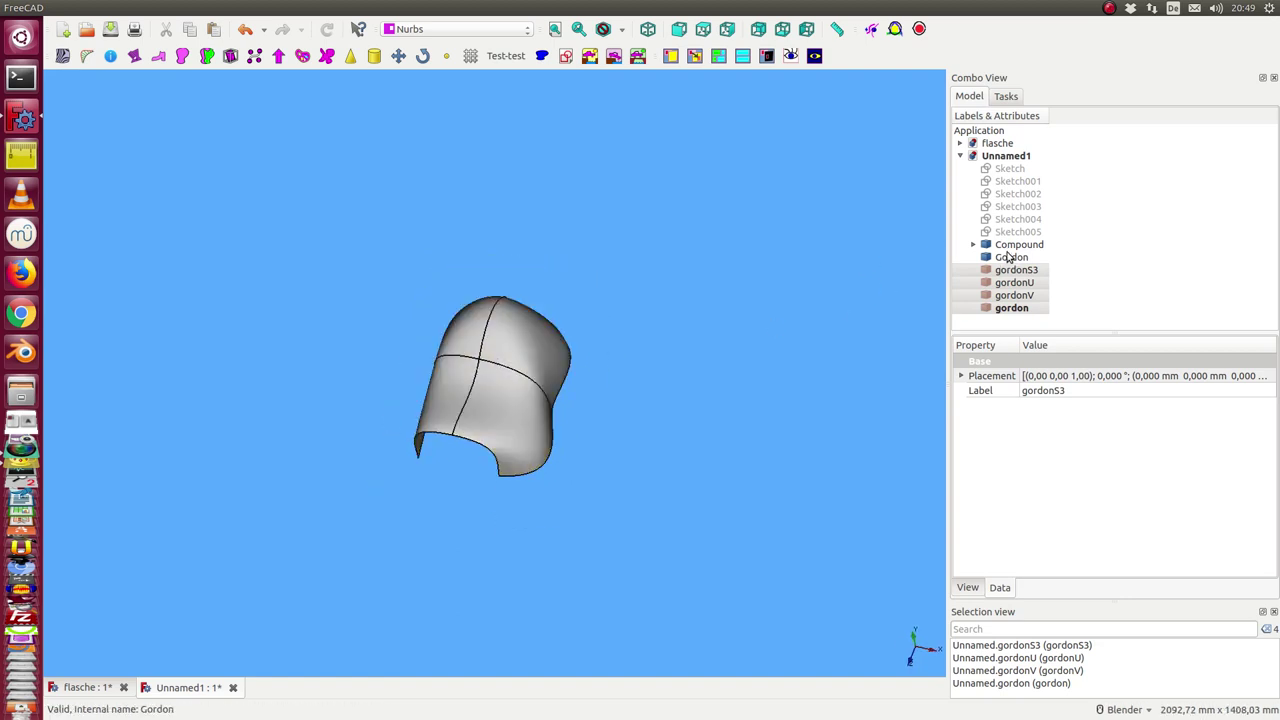
left_click(1010, 245)
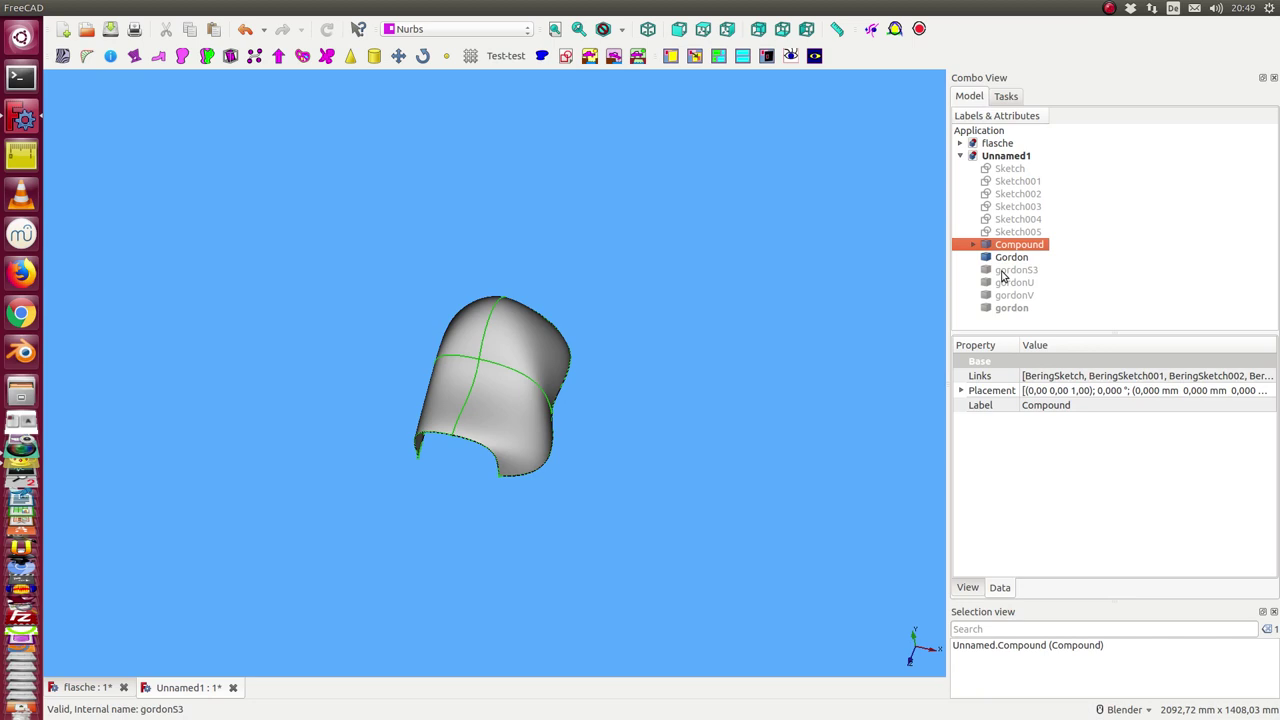
- Create a MAP curvature map on the Gordon surface
left_click(995, 258)
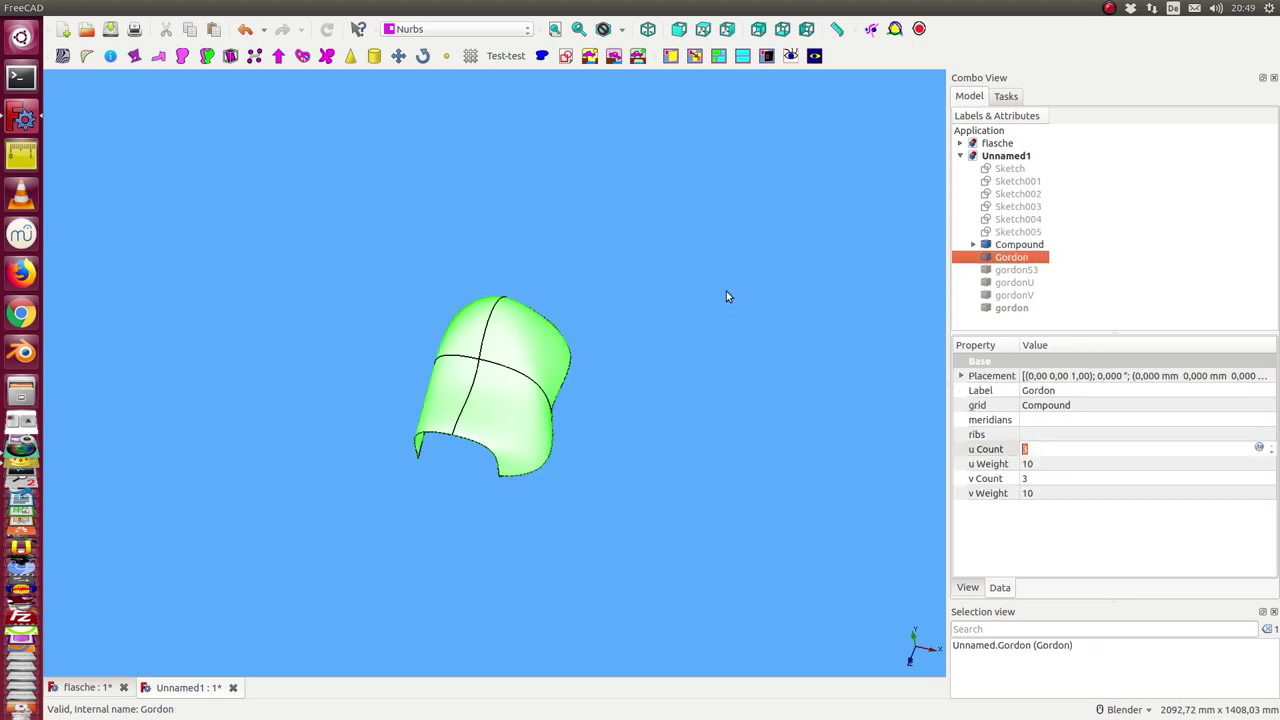
mouse_move(622, 10)
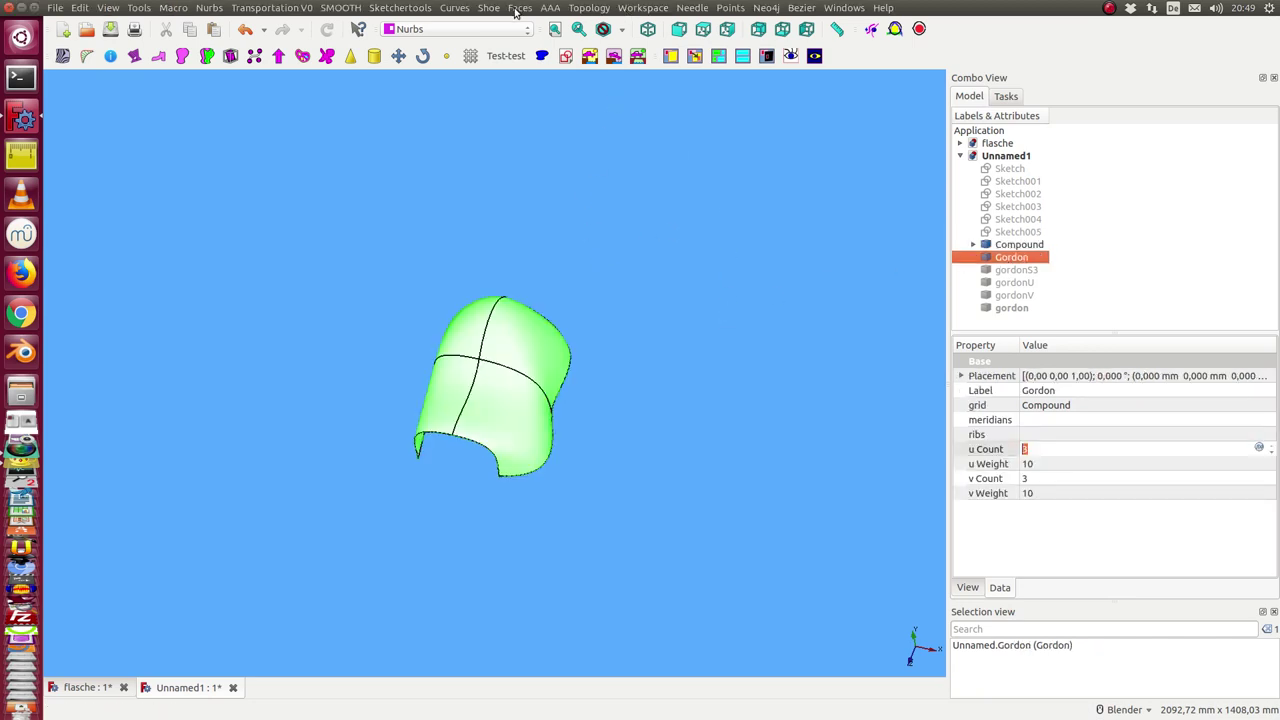
left_click(458, 8)
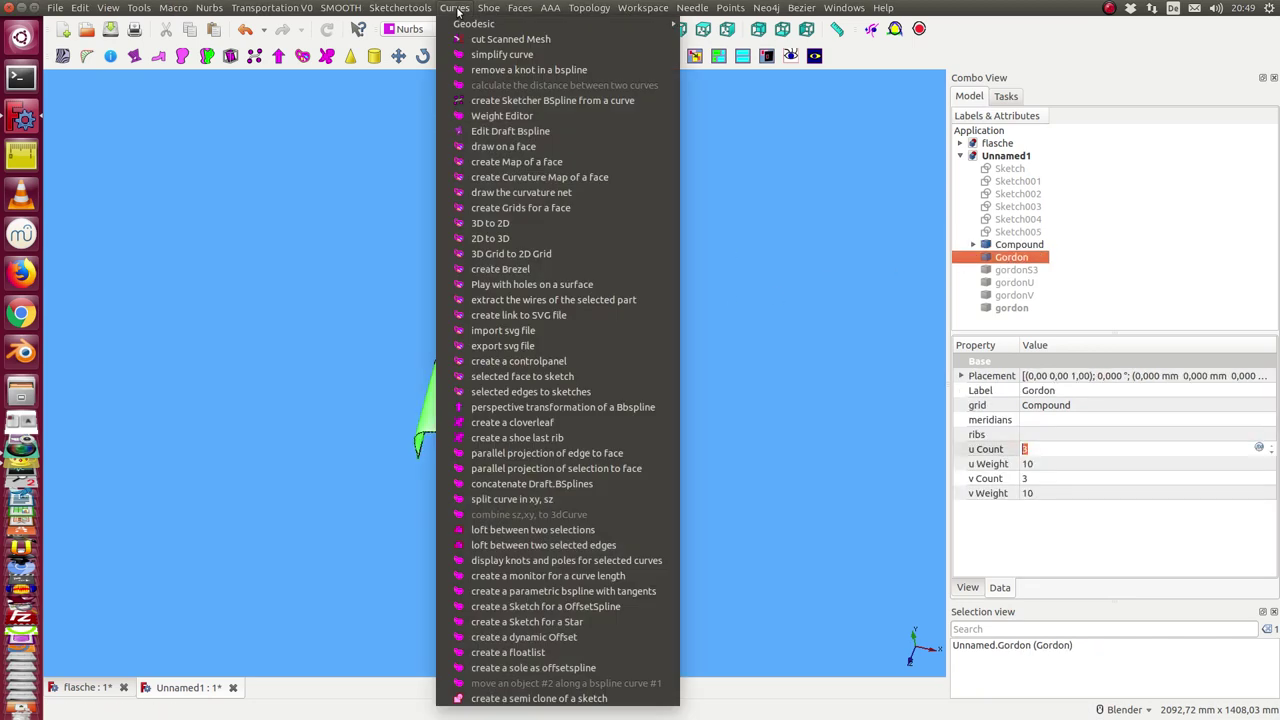
left_click(519, 167)
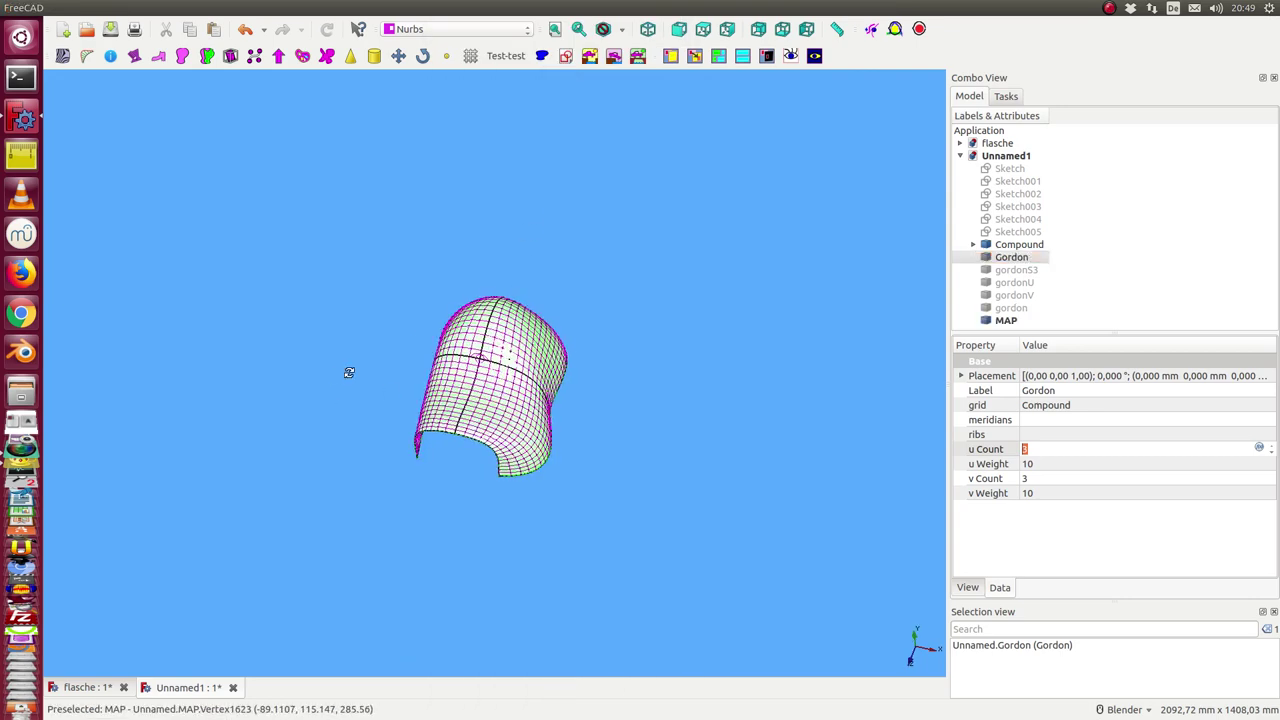
middle_click_drag(349, 371, 474, 309)
scroll(474, 309, "up", 4)
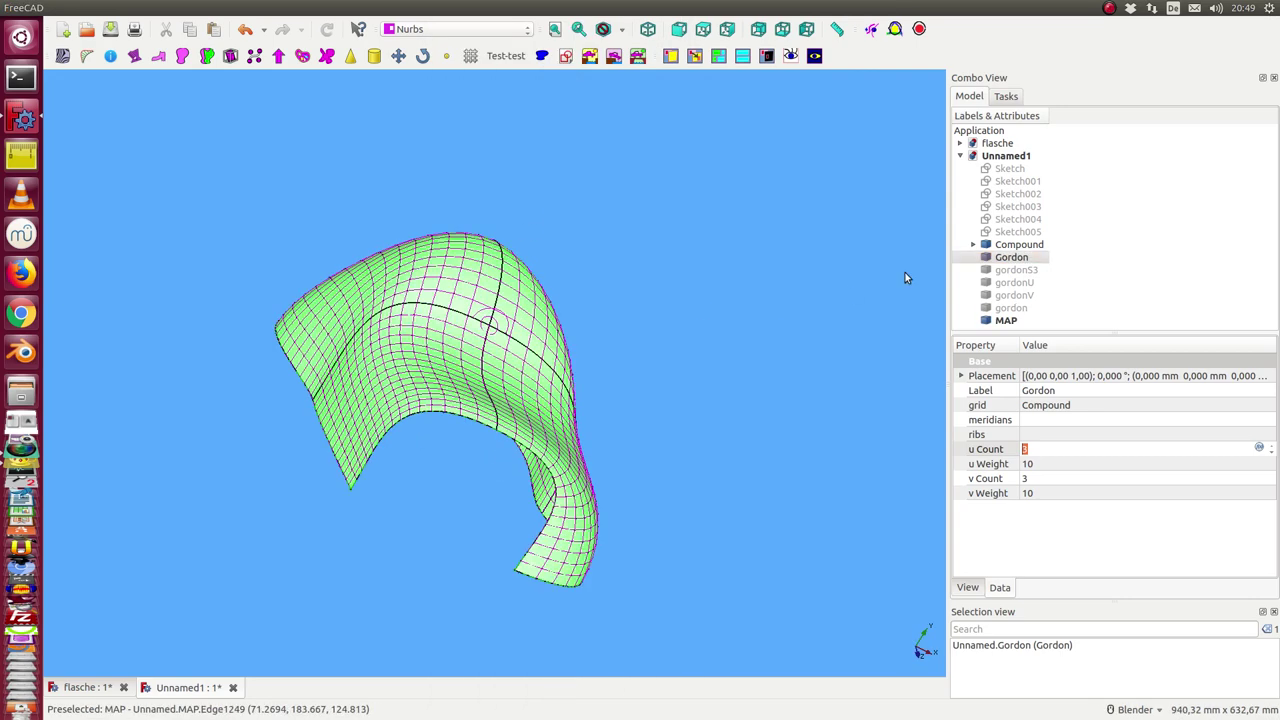
- Hide the Gordon surface and the MAP grid, leaving only the Compound's curve network
left_click(1012, 246)
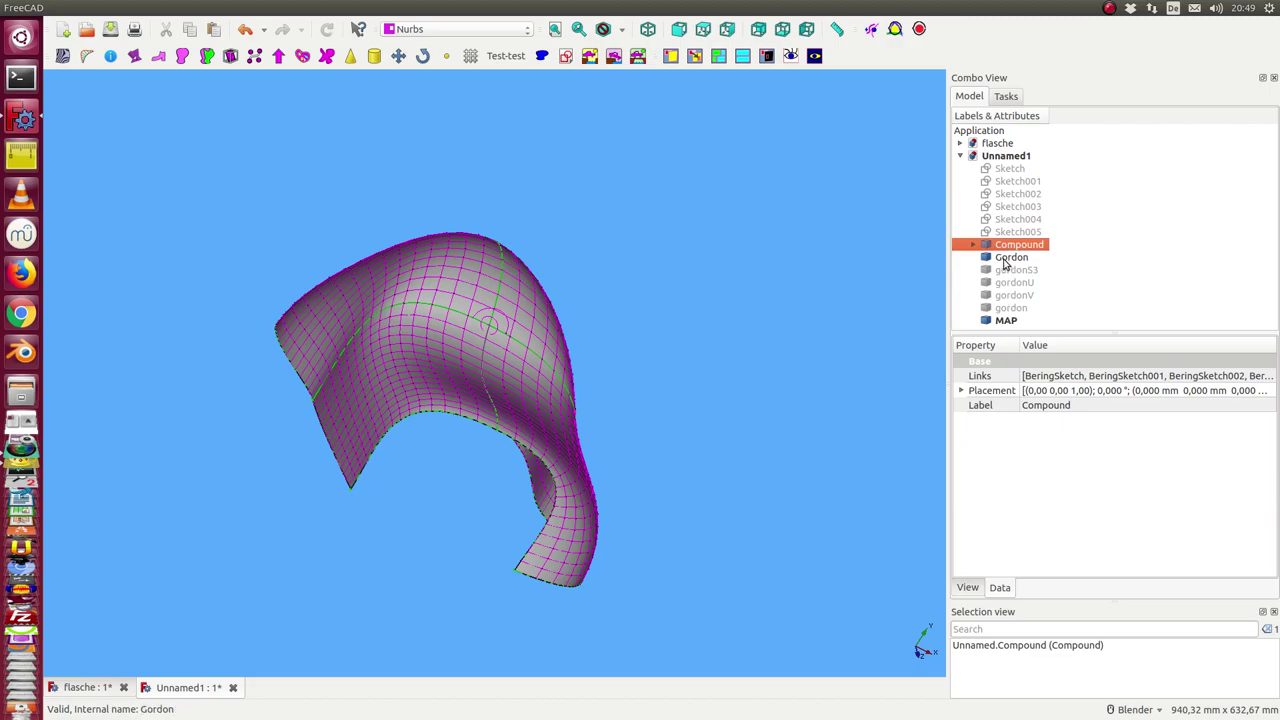
left_click(1008, 257)
middle_click_drag(800, 300, 894, 297)
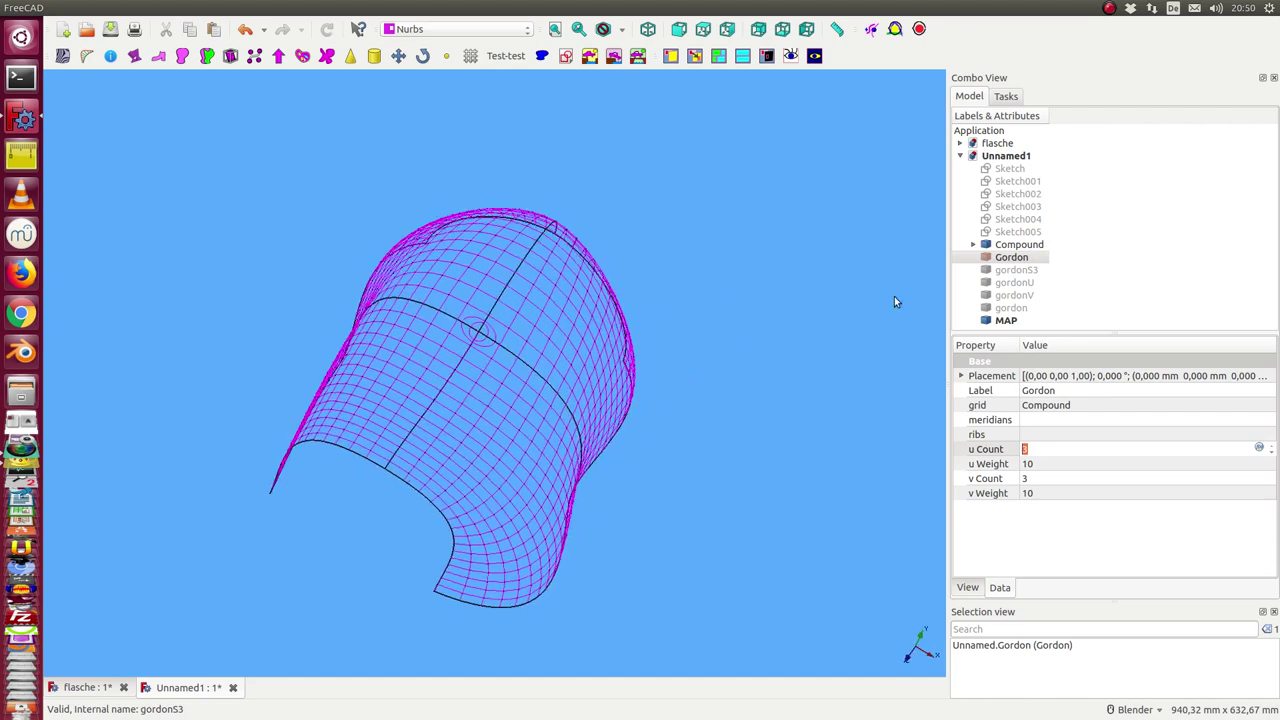
left_click(1006, 320)
key("space")
middle_click_drag(791, 265, 995, 343)
left_click(1010, 258)
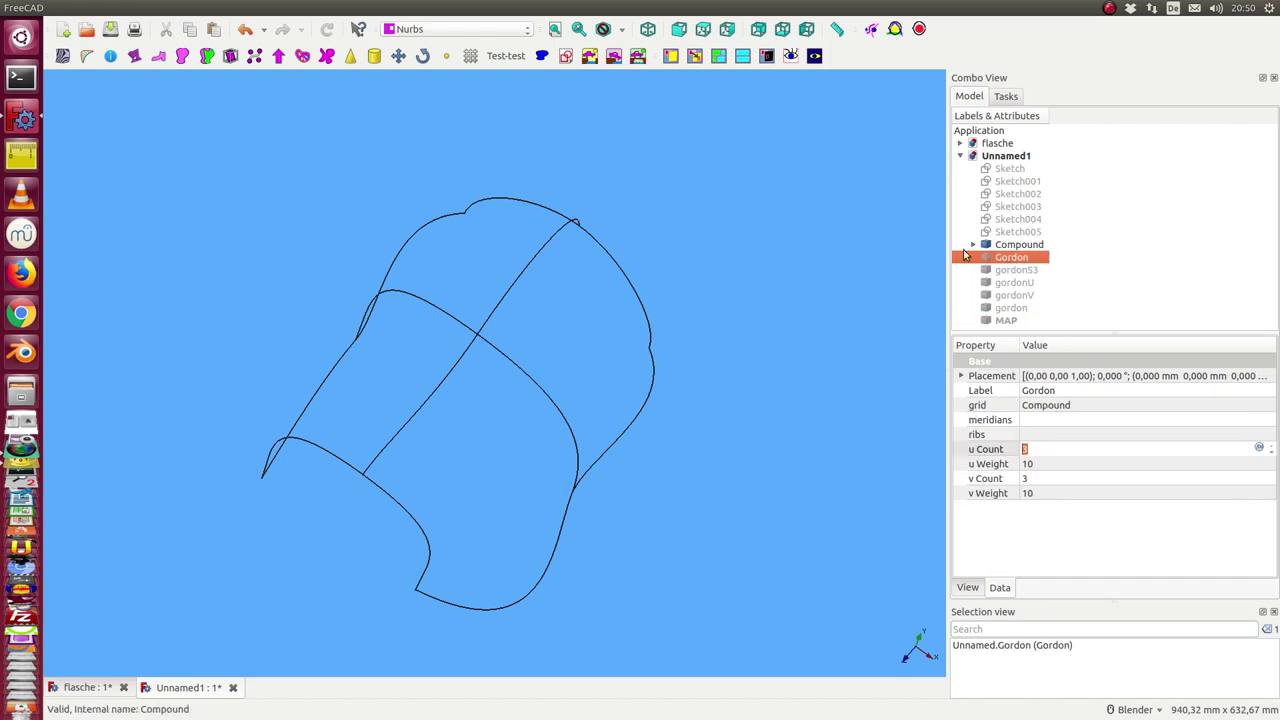
- Show Sketch004's control lines in the view
left_click(1013, 196)
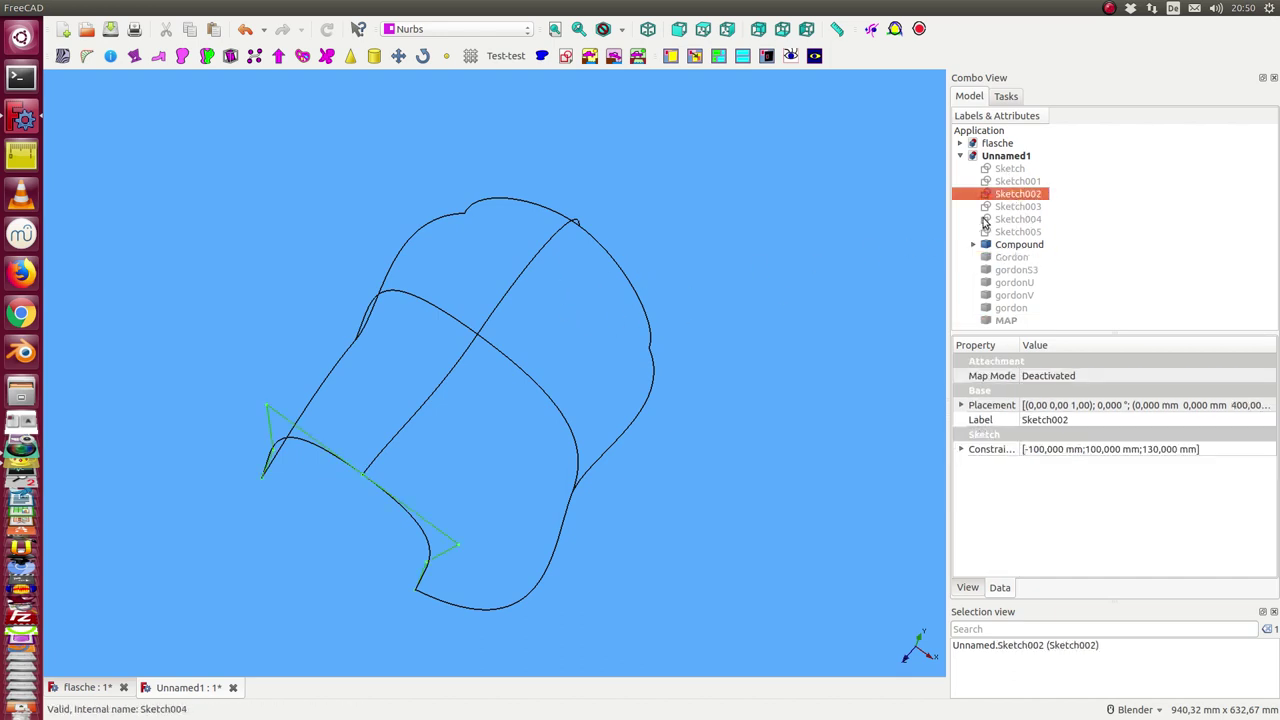
left_click(1015, 222)
key("space")
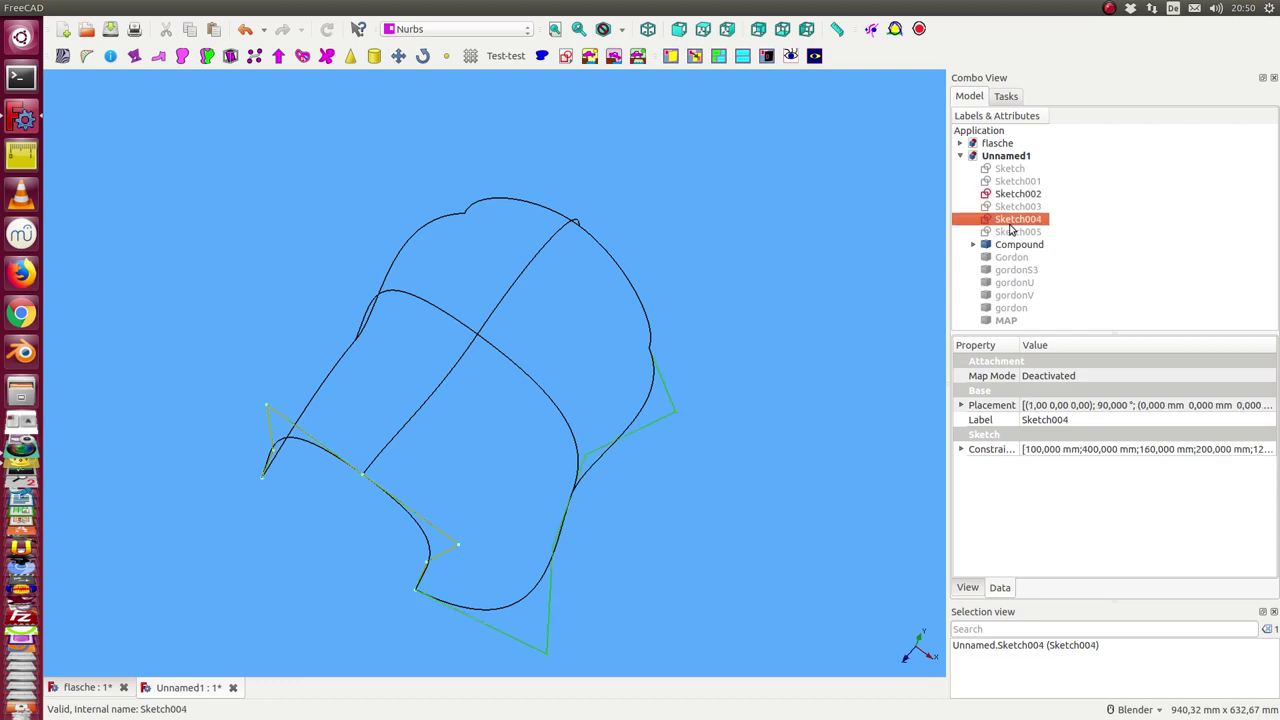
middle_click_drag(853, 381, 770, 398)
scroll(760, 402, "down", 5)
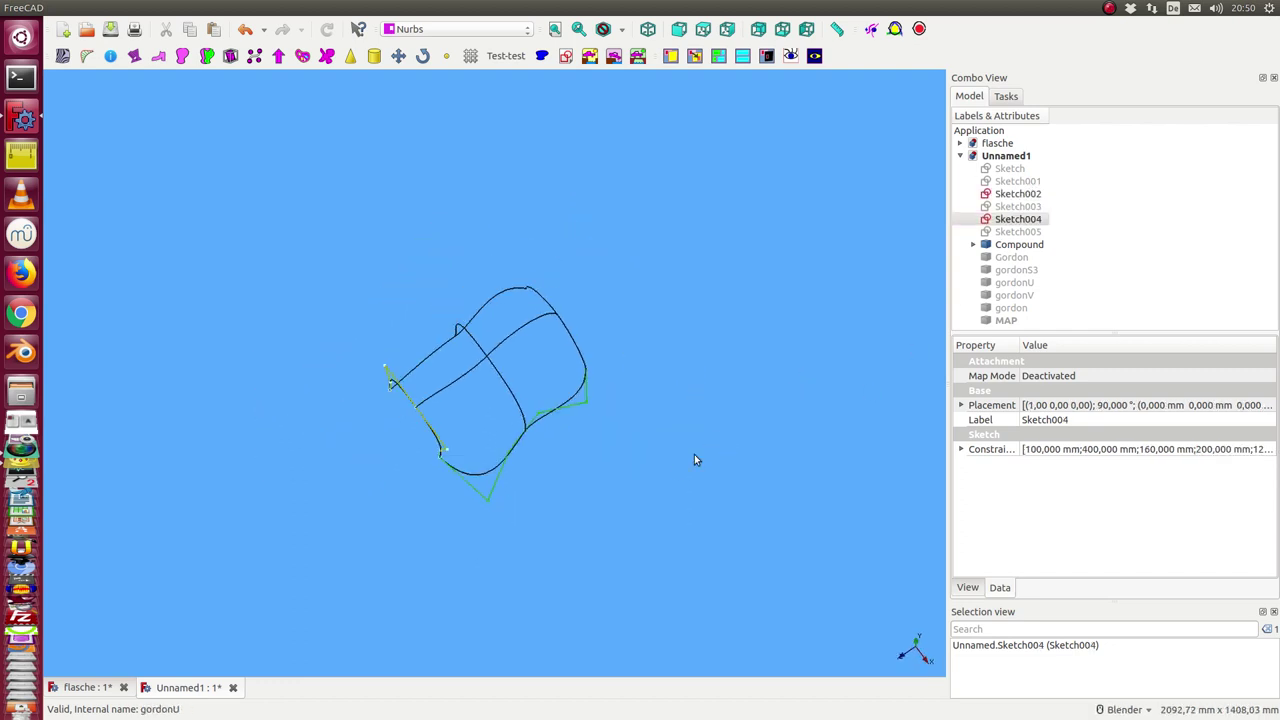
- Show the MAP curvature grid again and hide Sketch002
left_click(993, 323)
key("space")
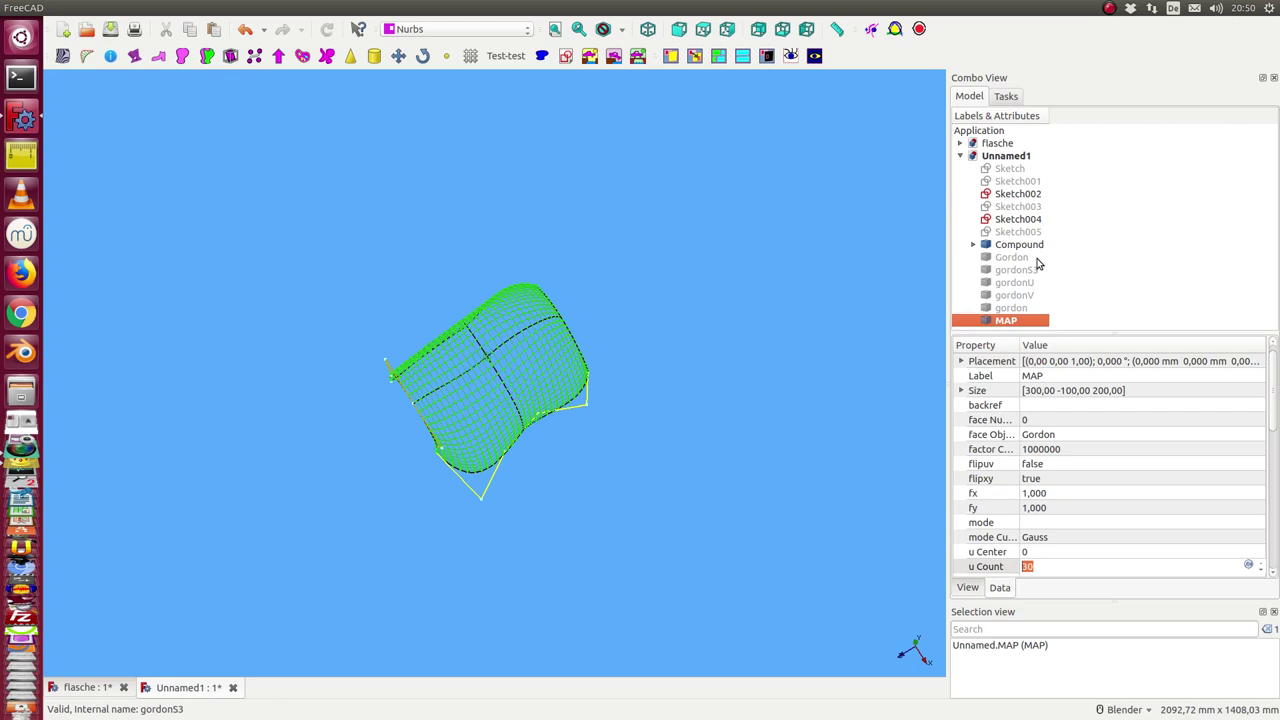
left_click(1015, 194)
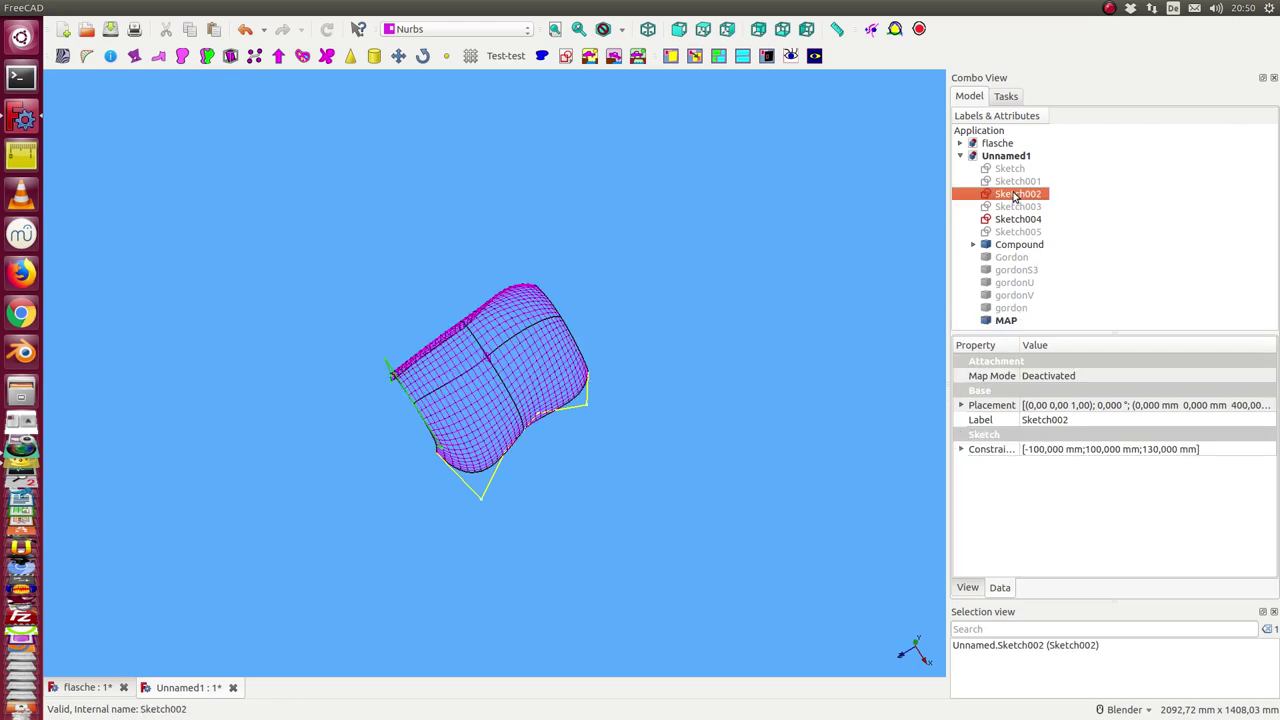
key("space")
- Edit Sketch004, dragging its polygon vertices to reshape the surface's curved side, then close it
double_click(1015, 219)
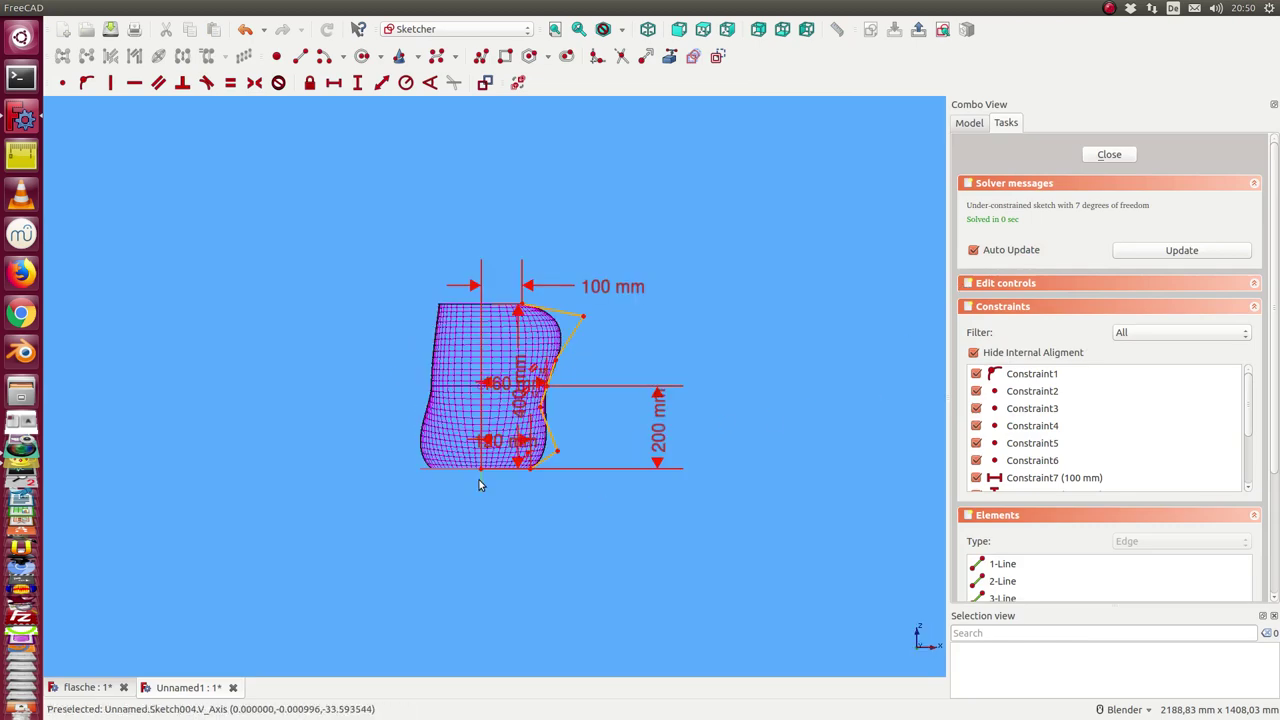
left_click_drag(584, 316, 631, 324)
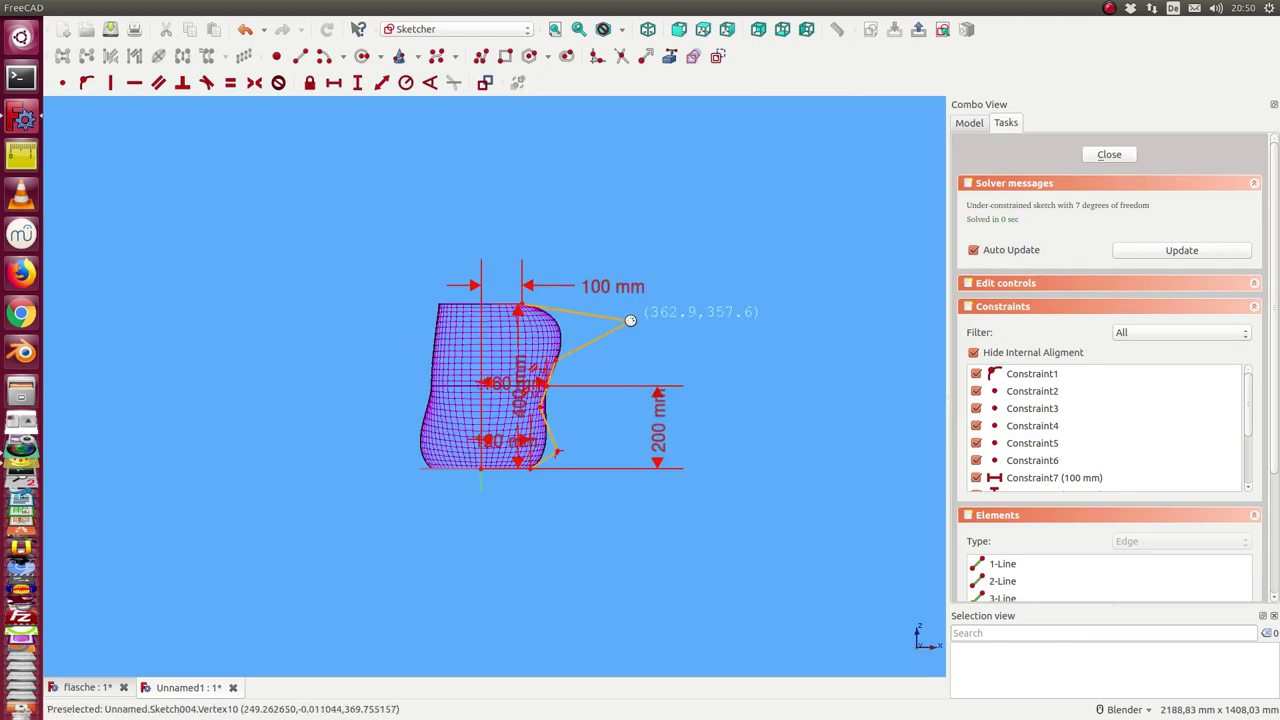
mouse_move(625, 322)
middle_mouse_down()
mouse_move(391, 426)
mouse_move(323, 477)
mouse_move(490, 492)
middle_mouse_up()
left_click_drag(490, 492, 463, 478)
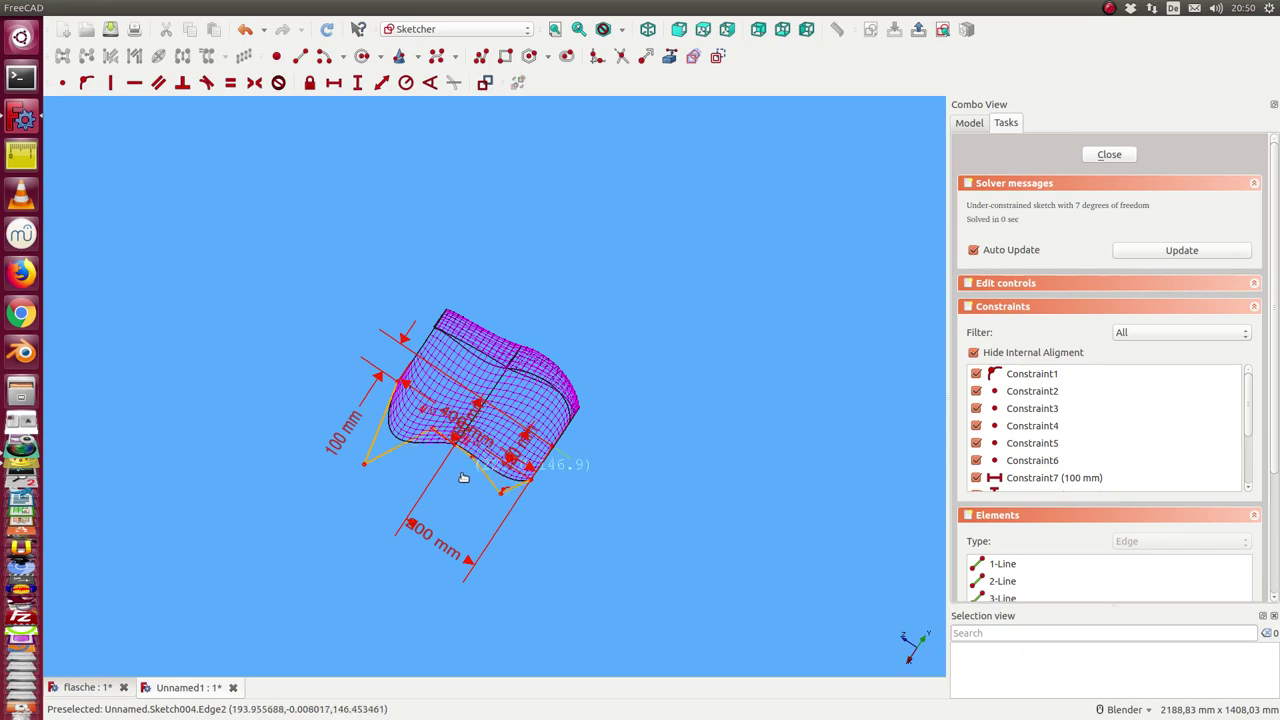
left_click_drag(553, 452, 558, 455)
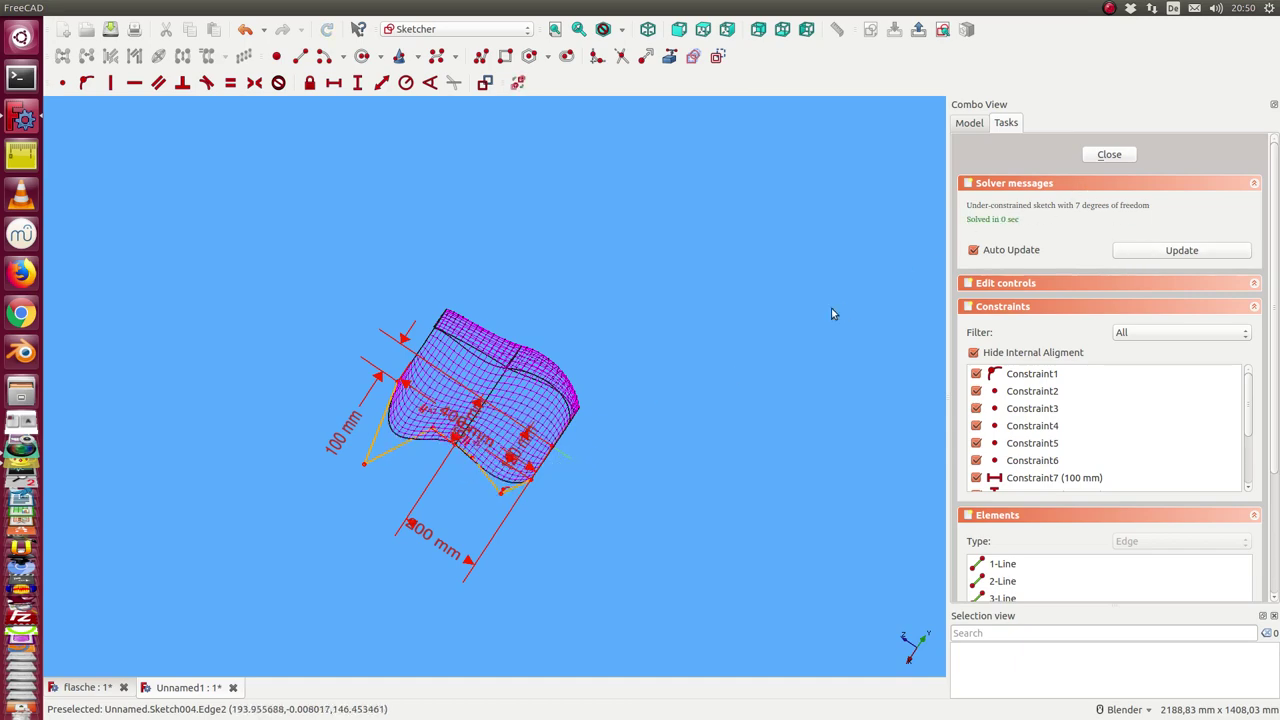
mouse_move(831, 314)
middle_mouse_down()
mouse_move(568, 189)
mouse_move(408, 371)
mouse_move(295, 388)
middle_mouse_up()
scroll(565, 190, "up", 2)
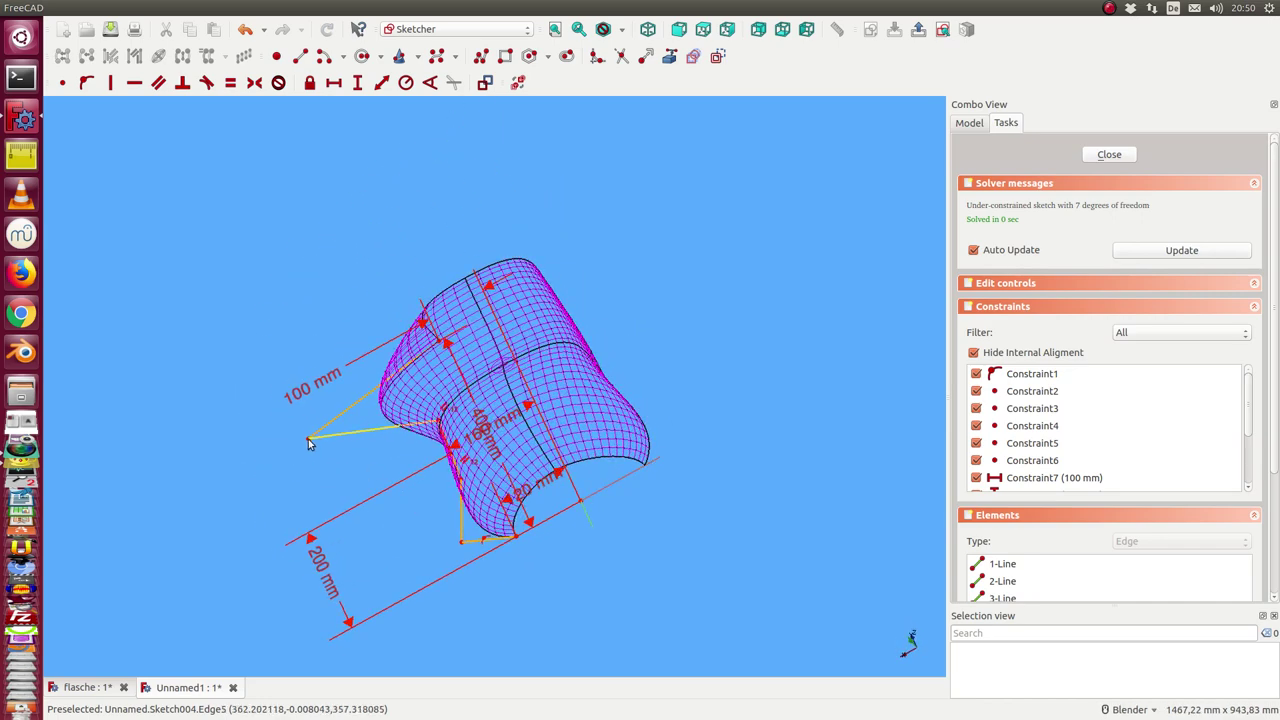
mouse_move(309, 444)
left_mouse_down()
mouse_move(347, 437)
mouse_move(290, 449)
left_mouse_up()
middle_click_drag(290, 449, 447, 440)
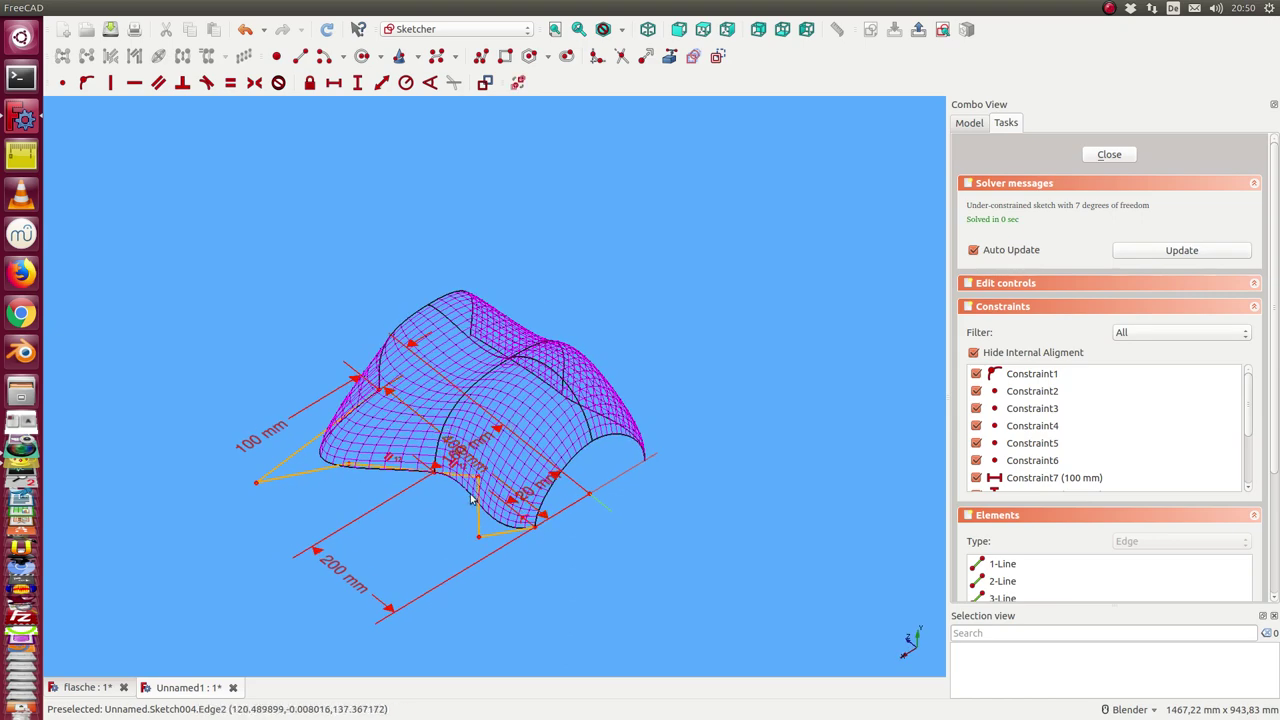
mouse_move(477, 541)
left_mouse_down()
mouse_move(420, 543)
mouse_move(465, 543)
mouse_move(474, 504)
left_mouse_up()
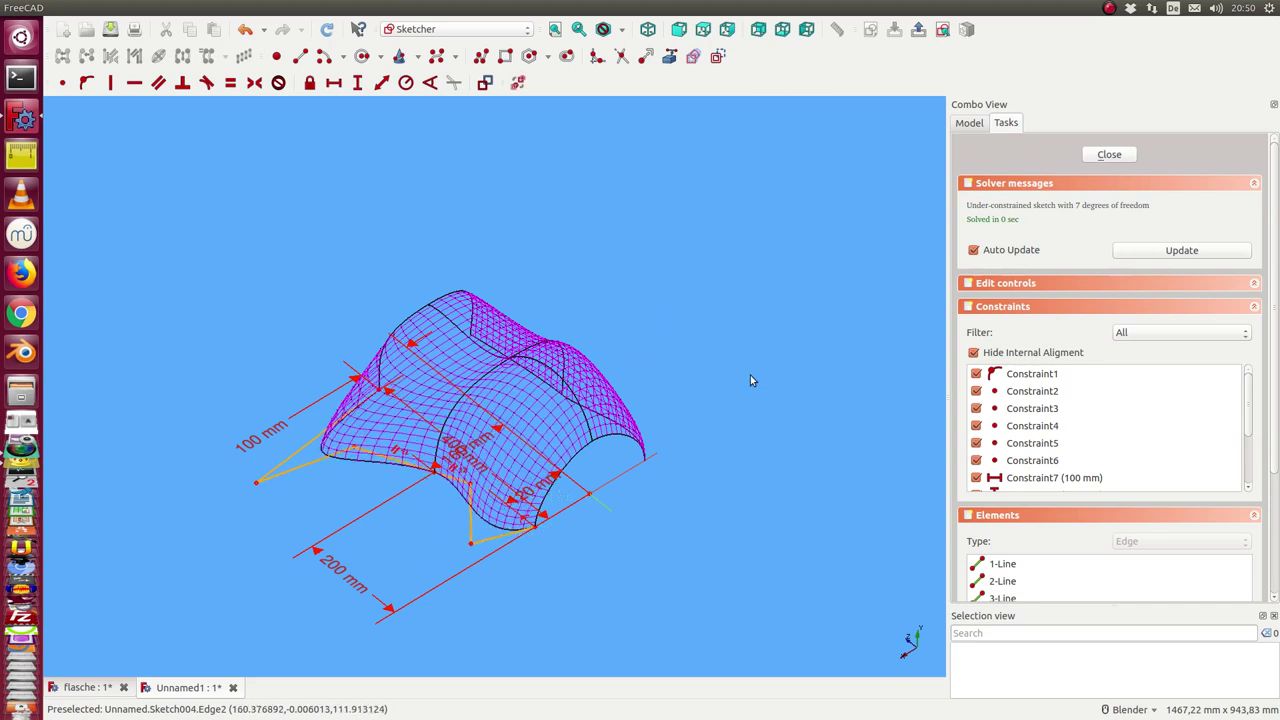
left_click(1110, 155)
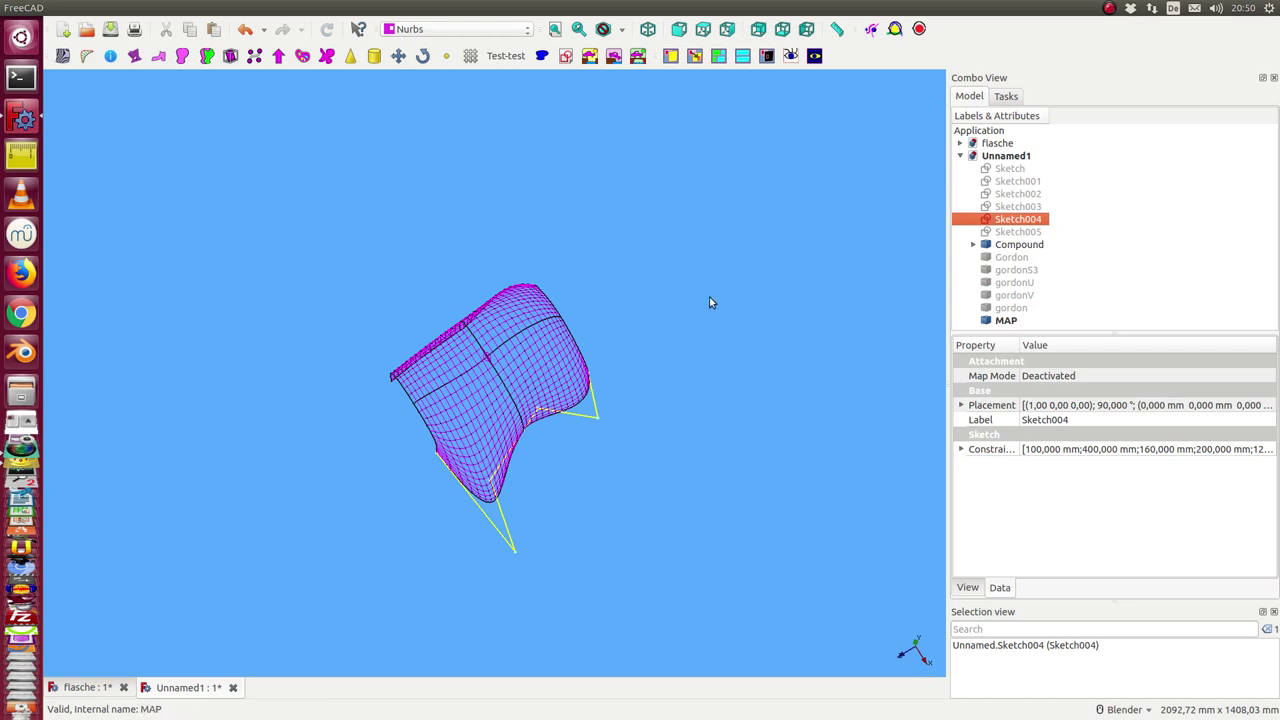
- Hide Sketch004 and the MAP grid, and show the reshaped Gordon surface shaded
middle_click_drag(710, 300, 815, 345)
left_click(1015, 220)
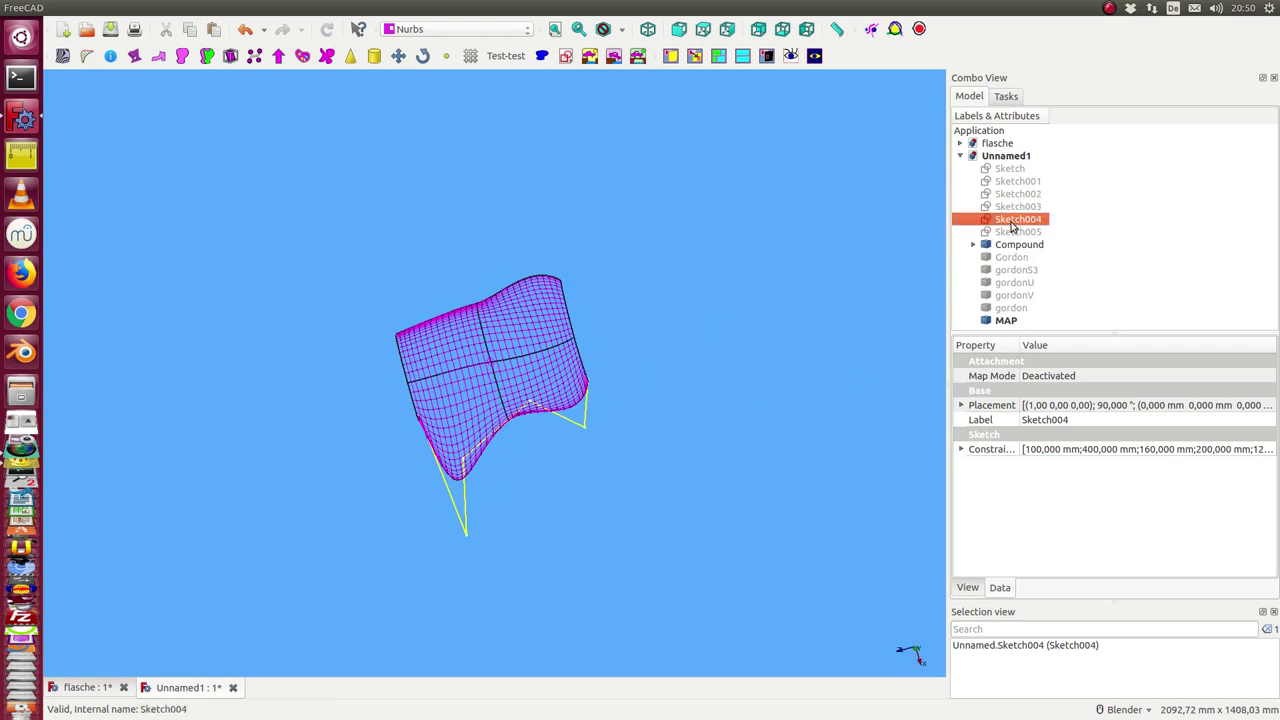
key("space")
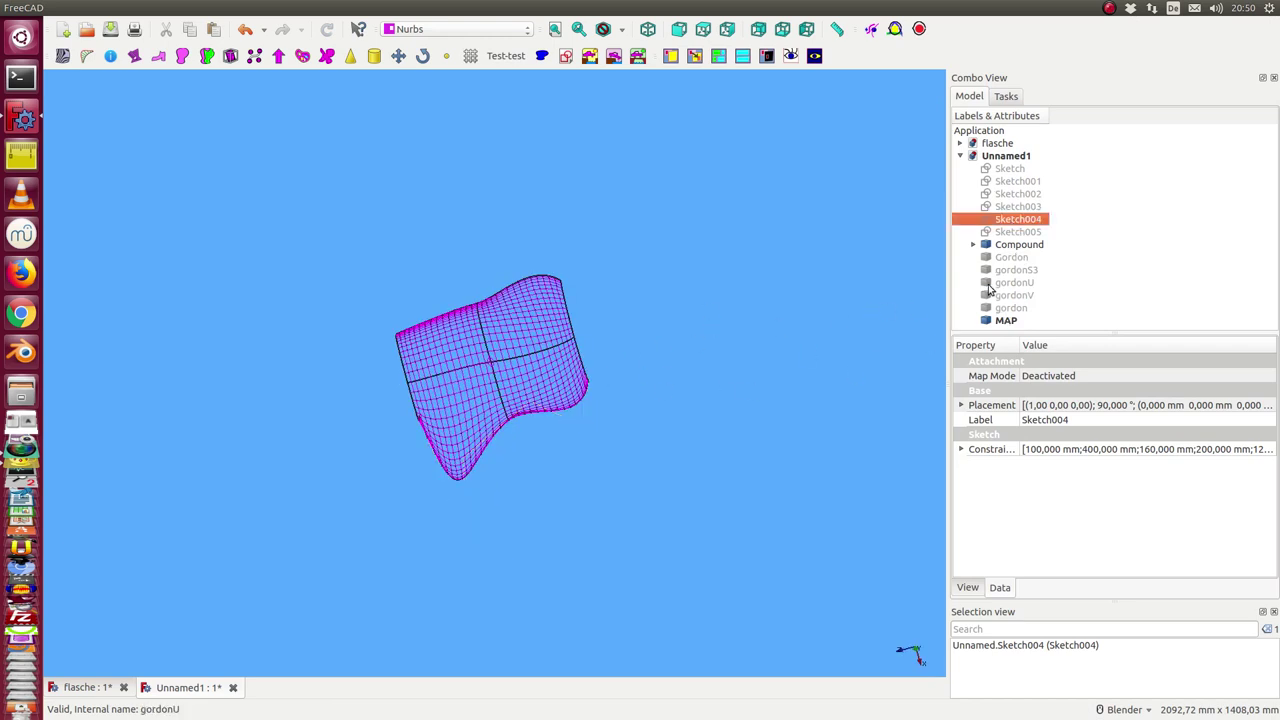
left_click(1013, 258)
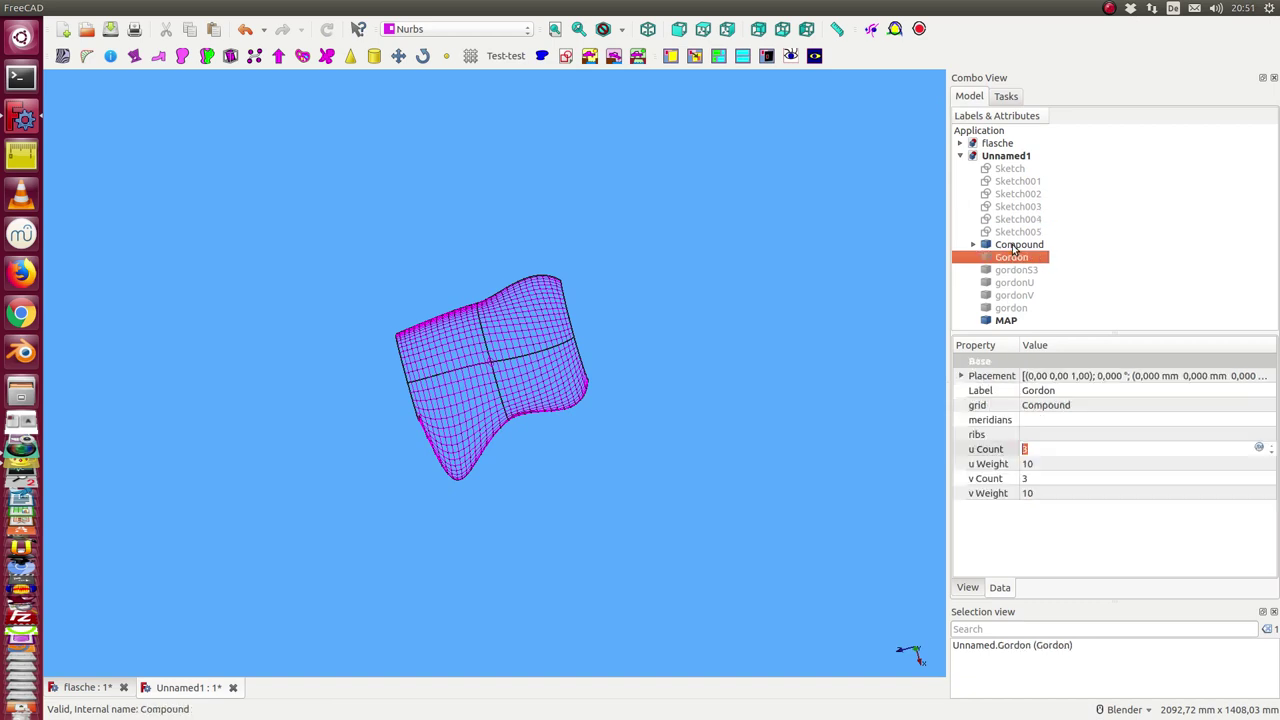
left_click(1013, 245)
left_click(1008, 320)
key("space")
left_click(1010, 258)
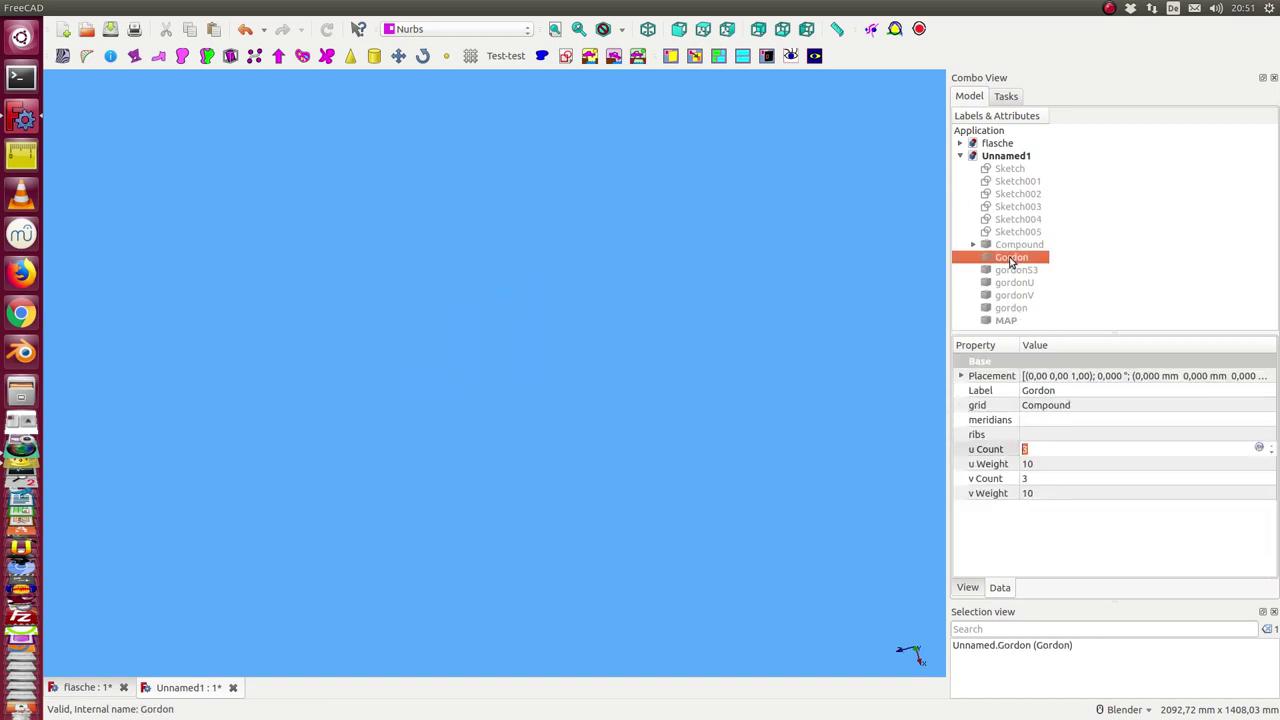
key("space")
left_click(514, 363)
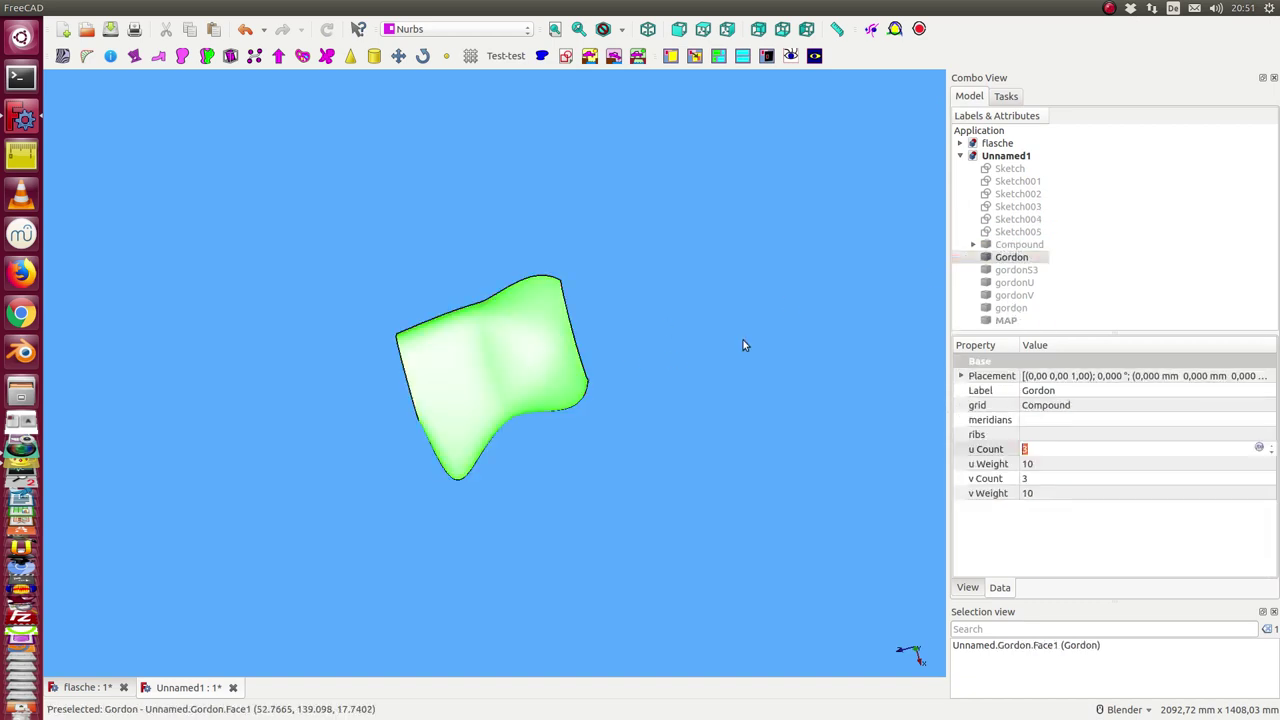
- Open the Multi Face Poles Editor and build edit curves through two chosen poles
left_click(873, 31)
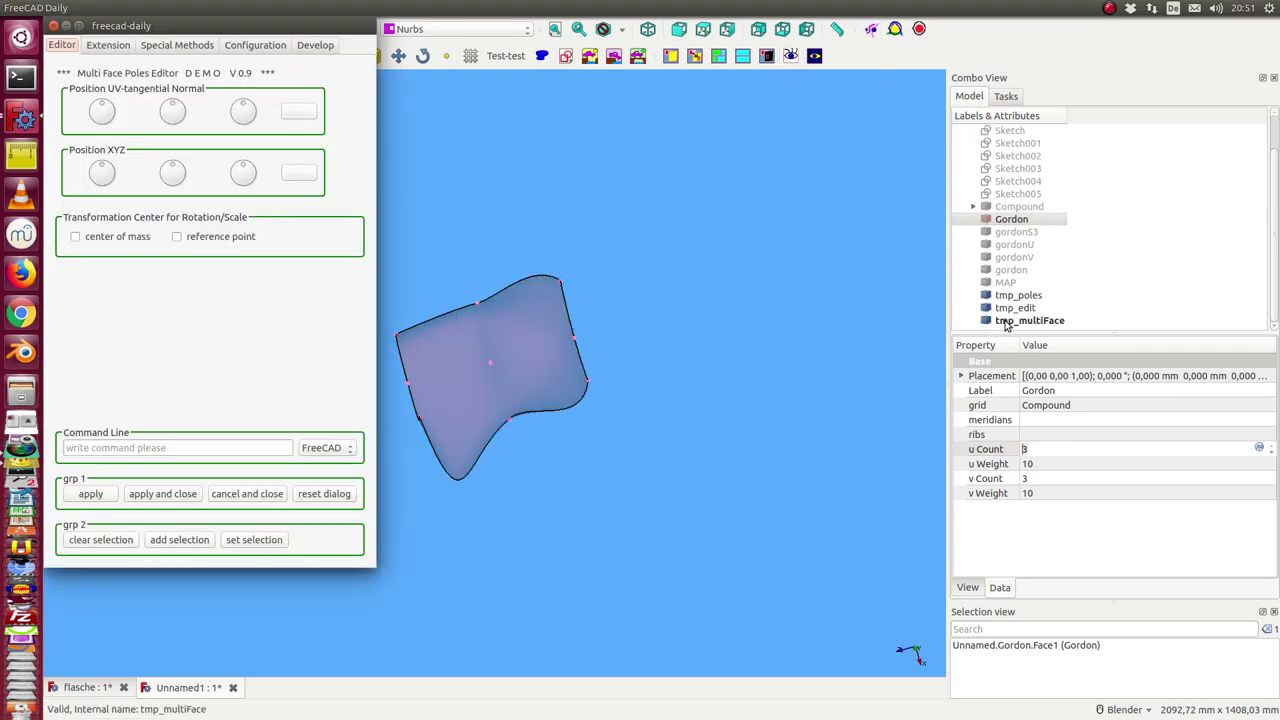
left_click(990, 321)
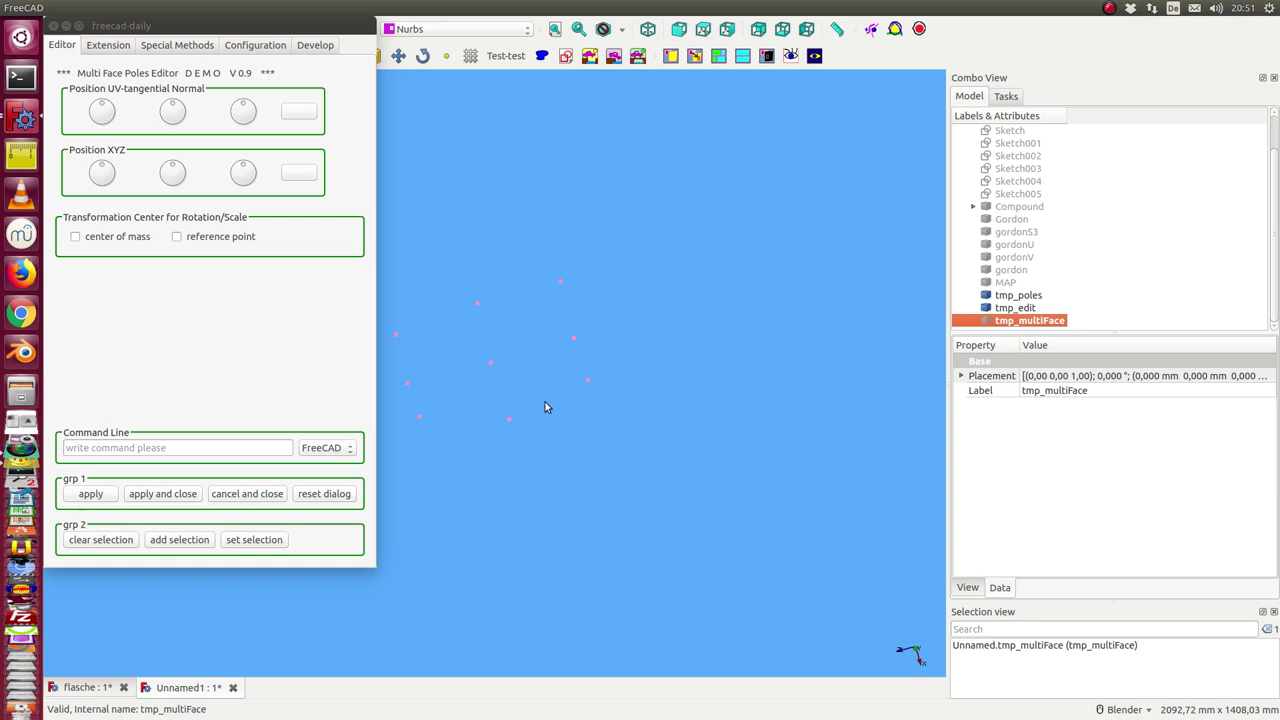
left_click(419, 417)
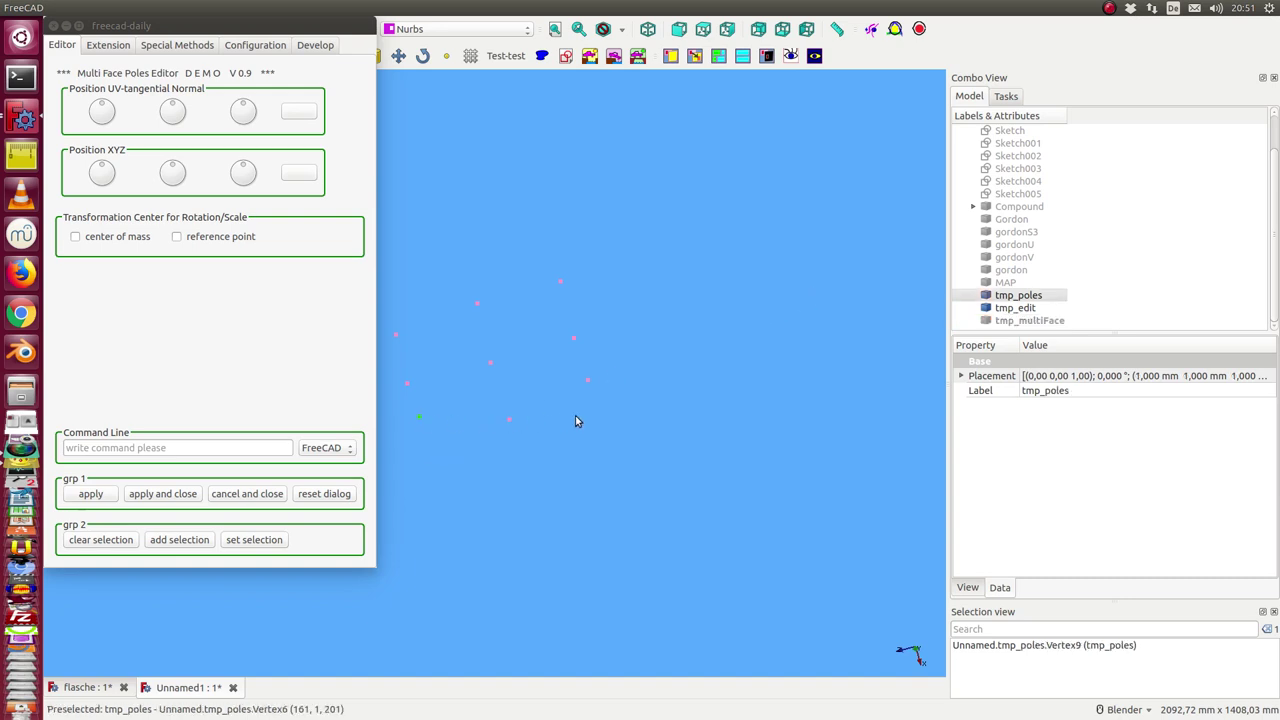
left_click(588, 381, "ctrl")
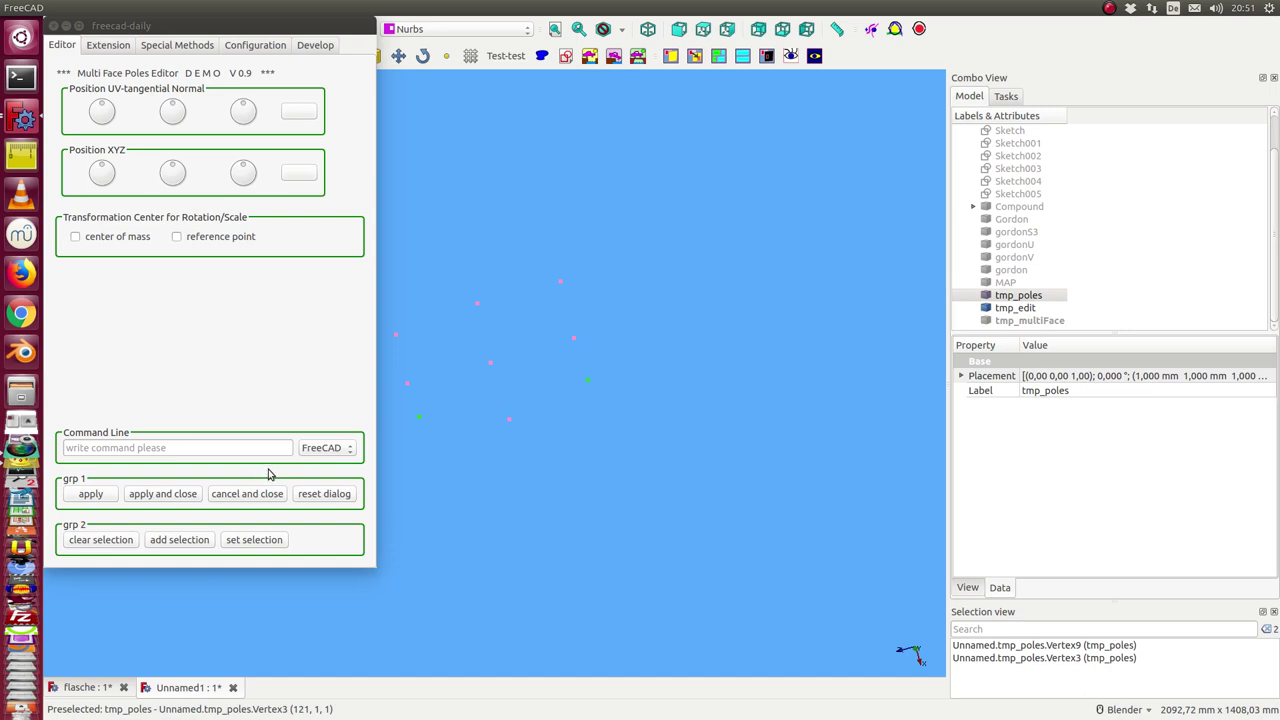
left_click(250, 543)
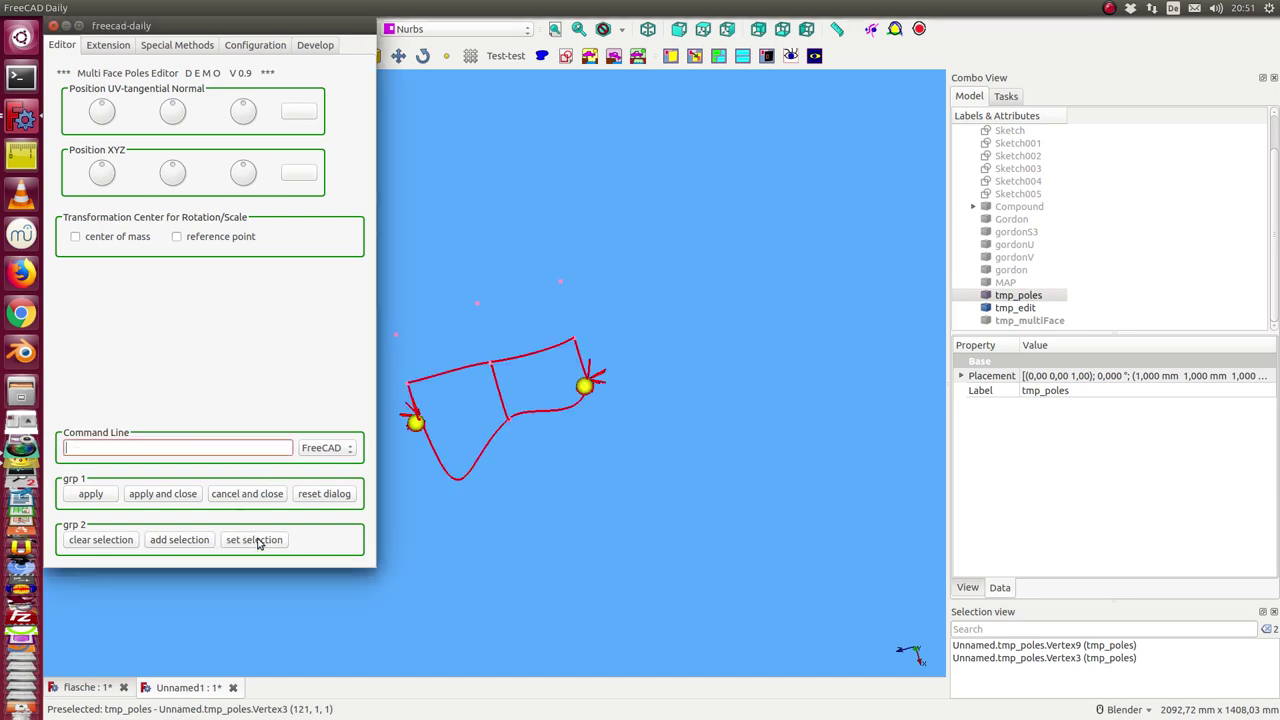
- Clear the selection and view the edit curves from the front
left_click(639, 510)
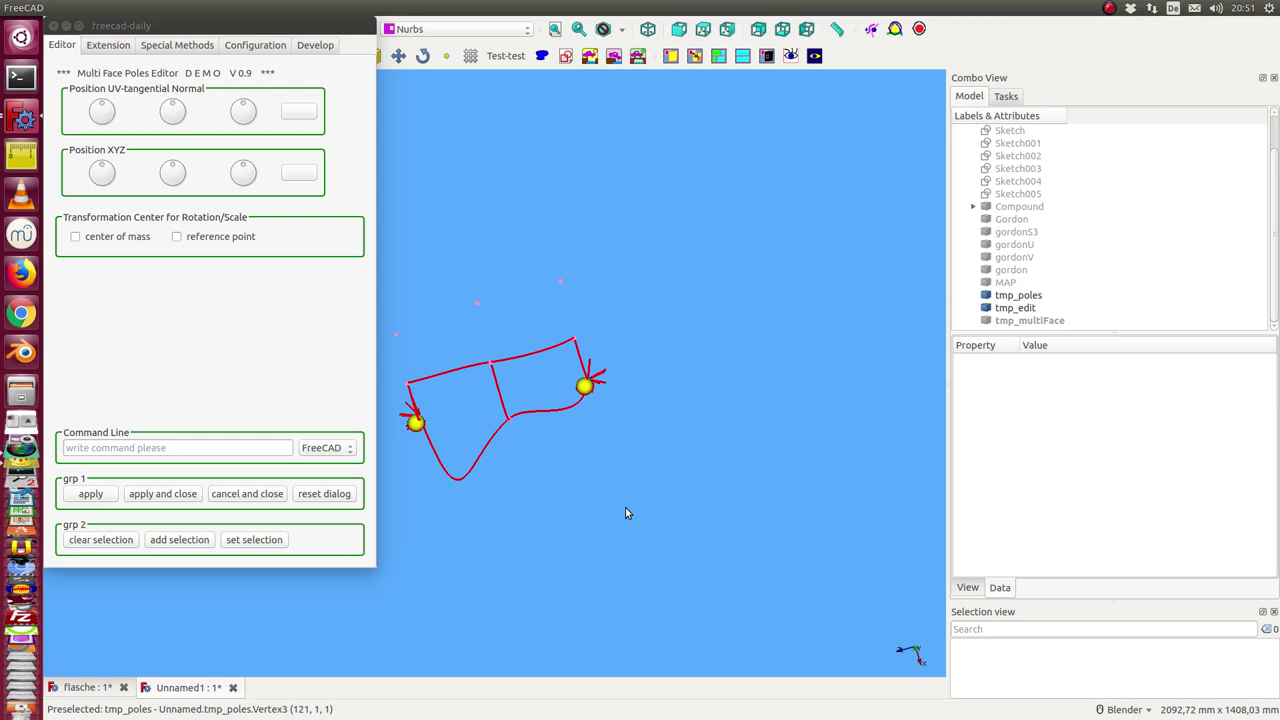
key("1")
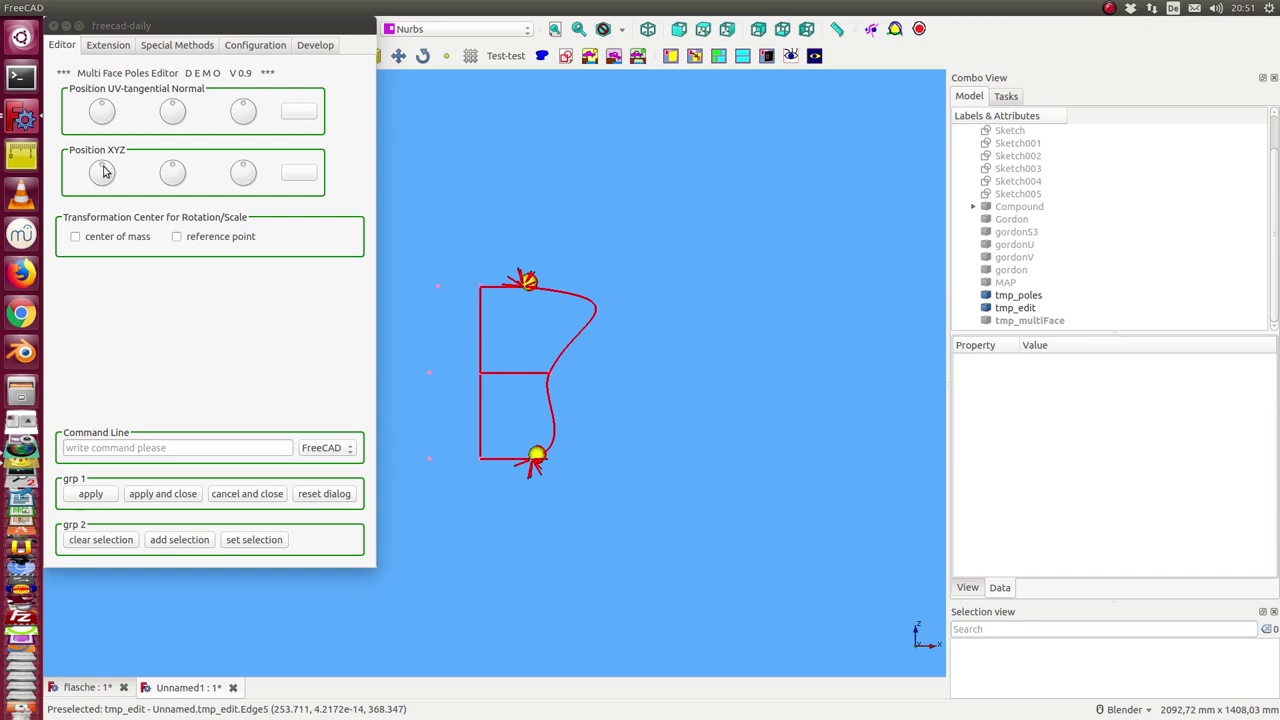
left_click(243, 170)
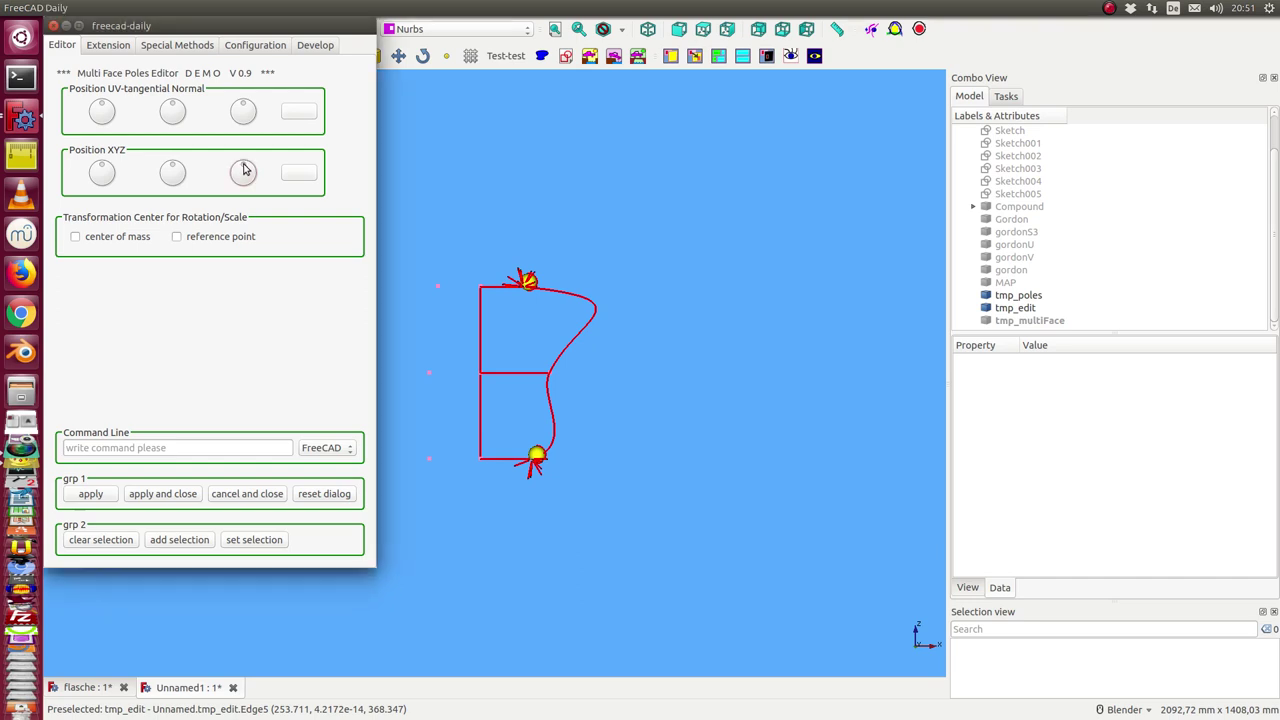
scroll(243, 170, "up", 2)
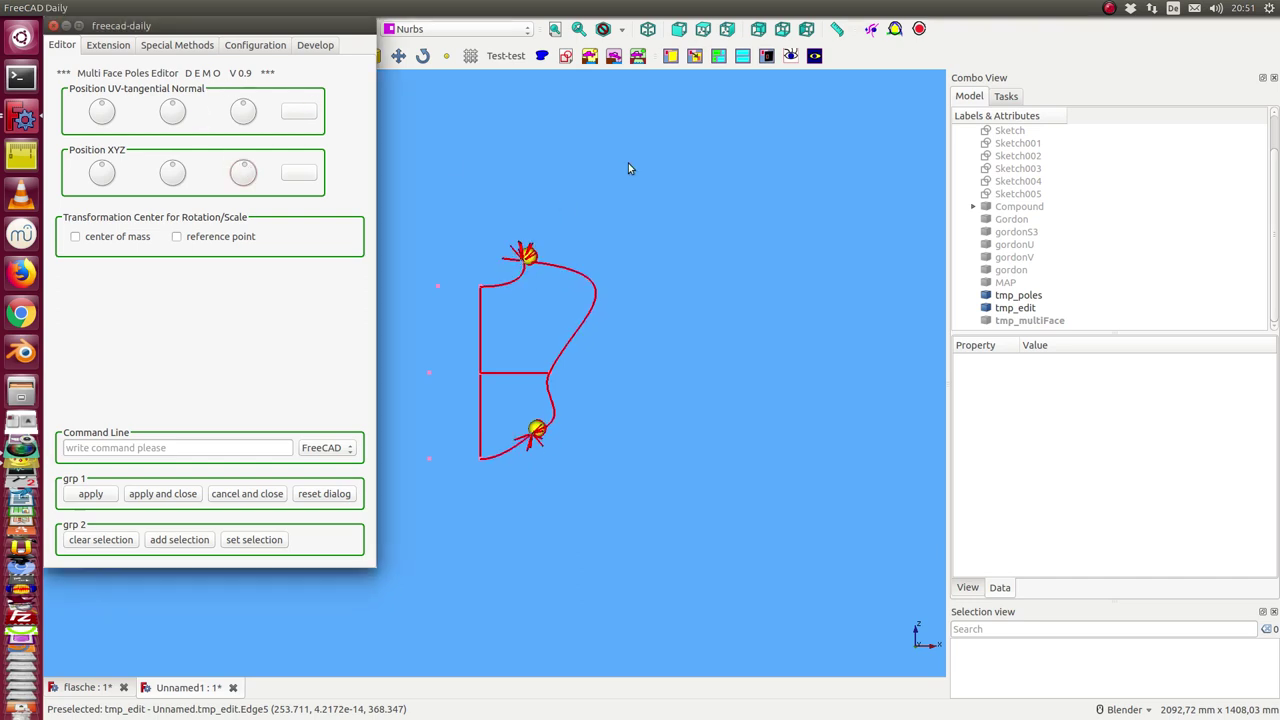
middle_click_drag(628, 168, 600, 145)
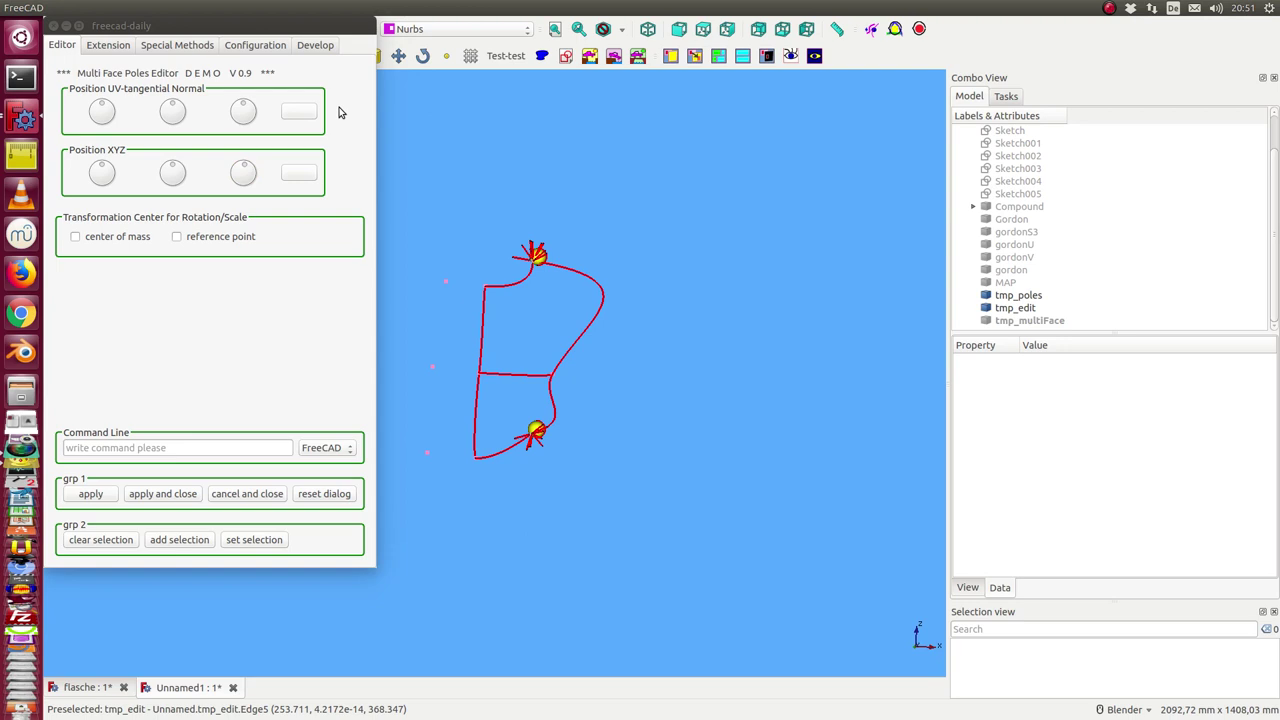
- Rotate the tangents in the rotation and scale controls to pull in the curve's bulge
left_click(110, 46)
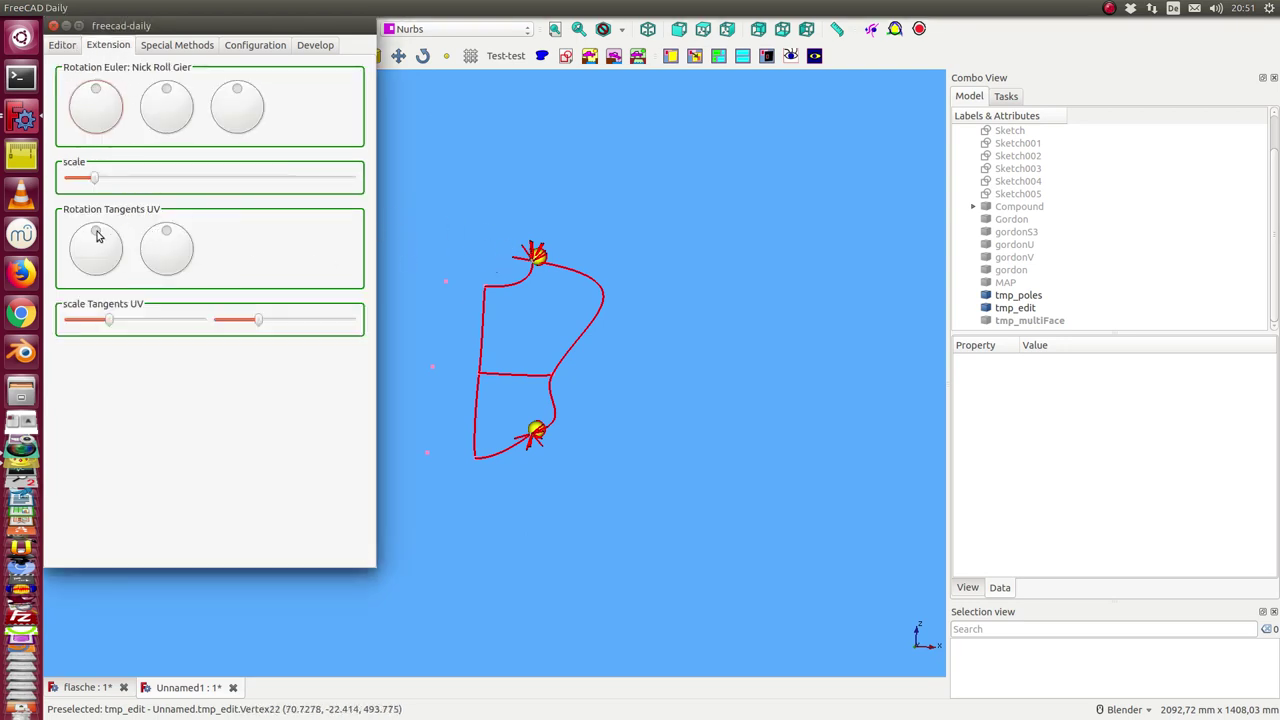
mouse_move(97, 235)
left_mouse_down()
mouse_move(110, 248)
mouse_move(177, 240)
mouse_move(193, 258)
left_mouse_up()
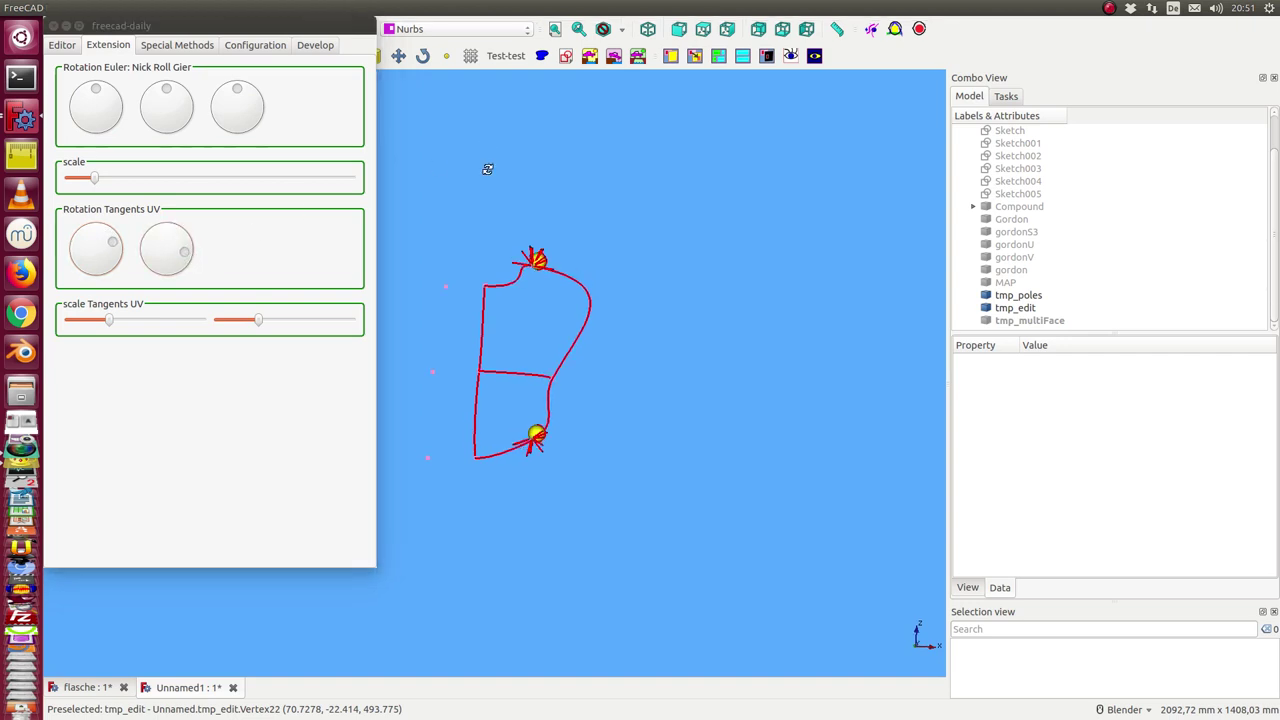
middle_click_drag(486, 166, 427, 279)
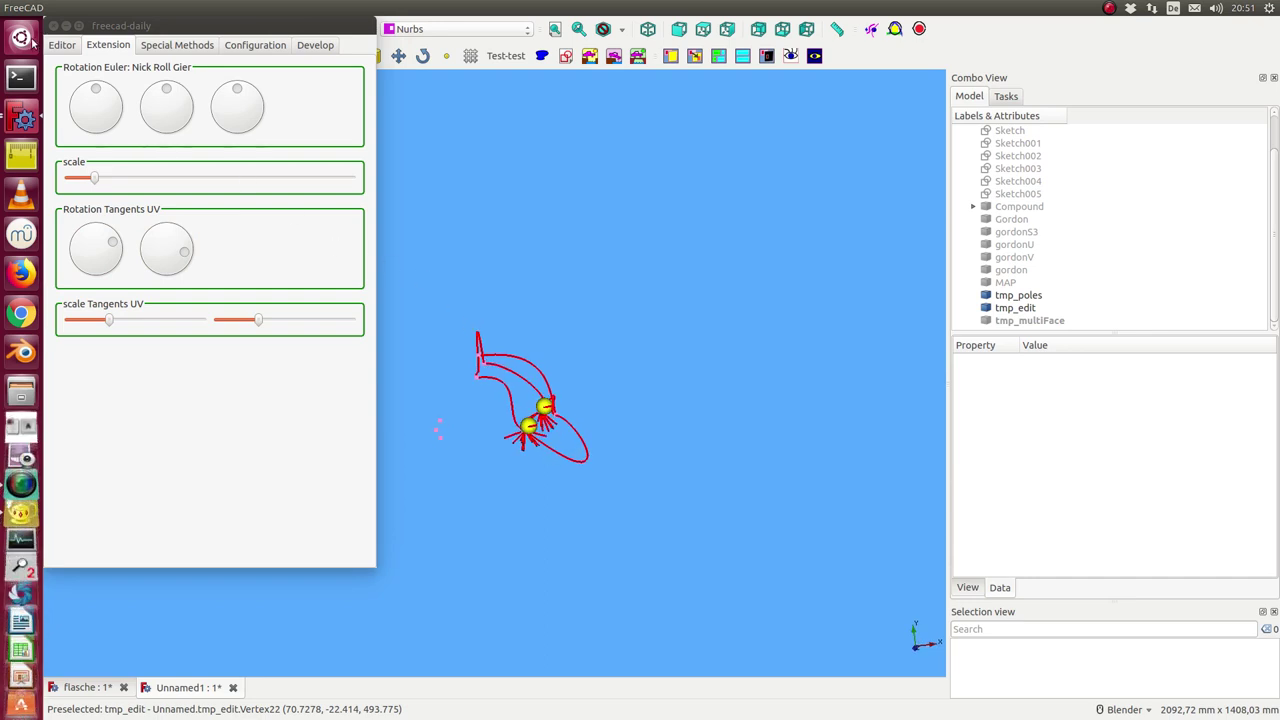
- Move the poles along one Position XYZ axis, then apply and close the editor
left_click(64, 46)
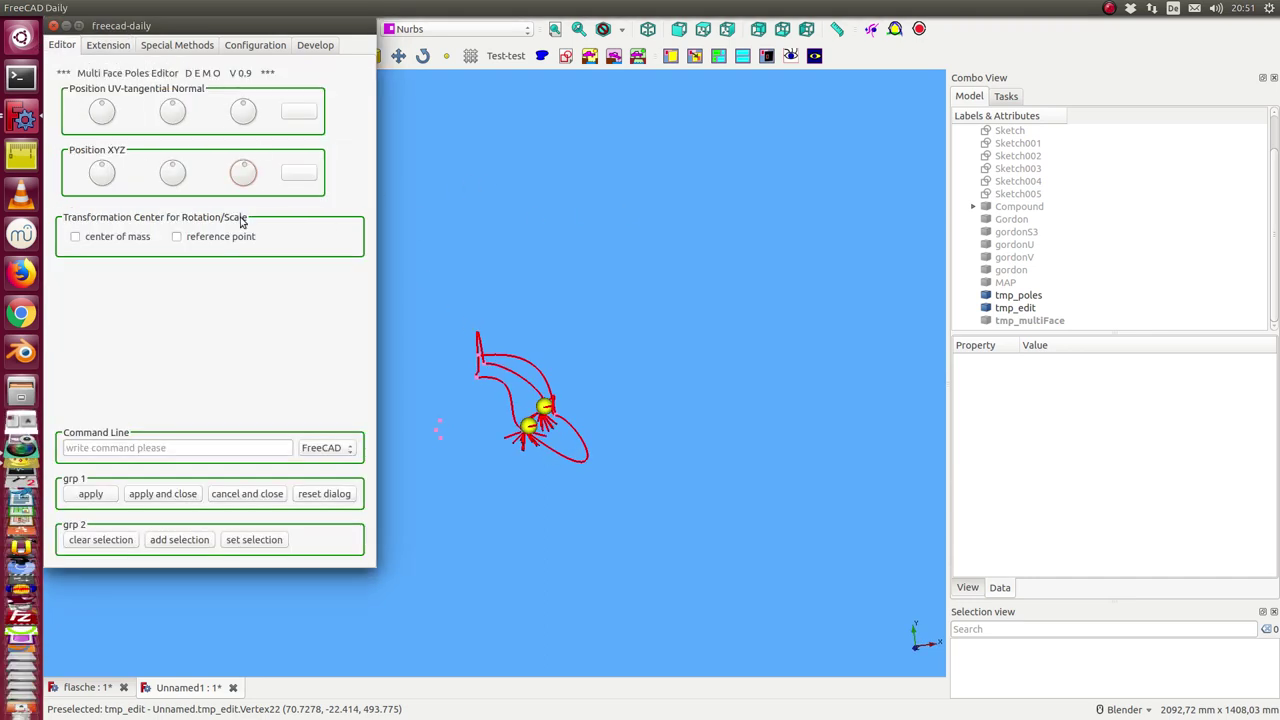
left_click(665, 147)
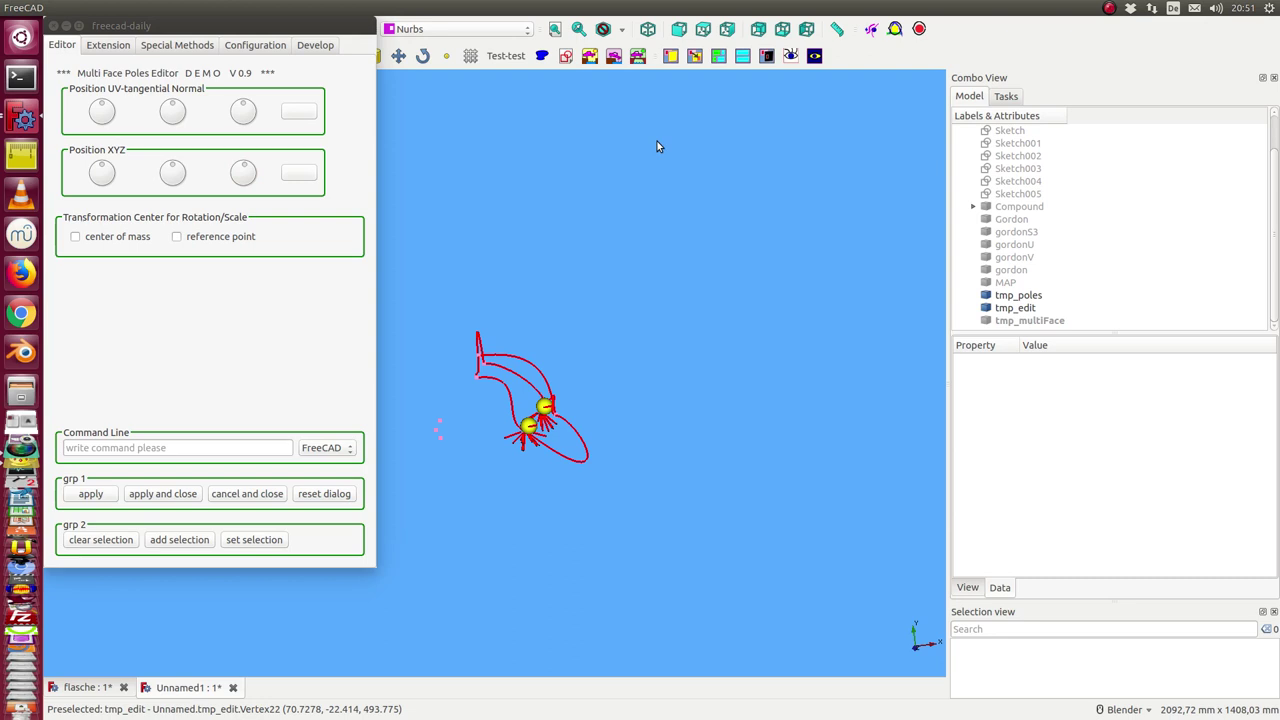
key("2")
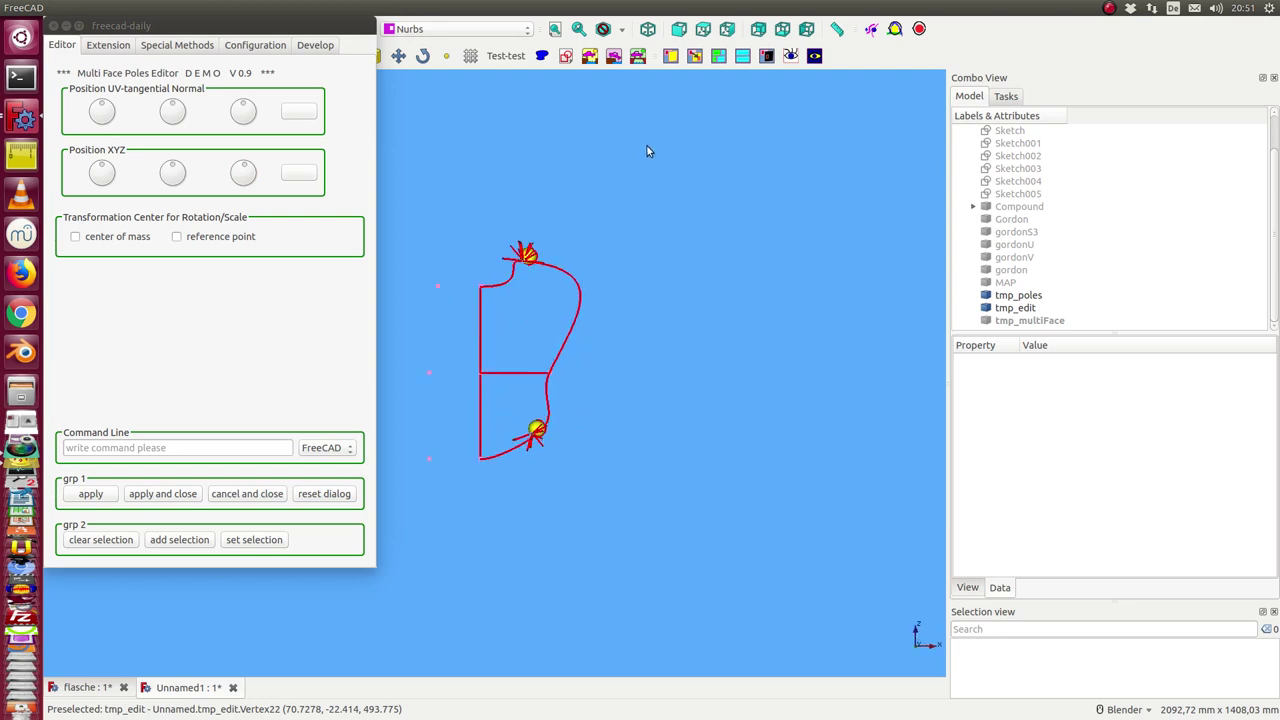
key("1")
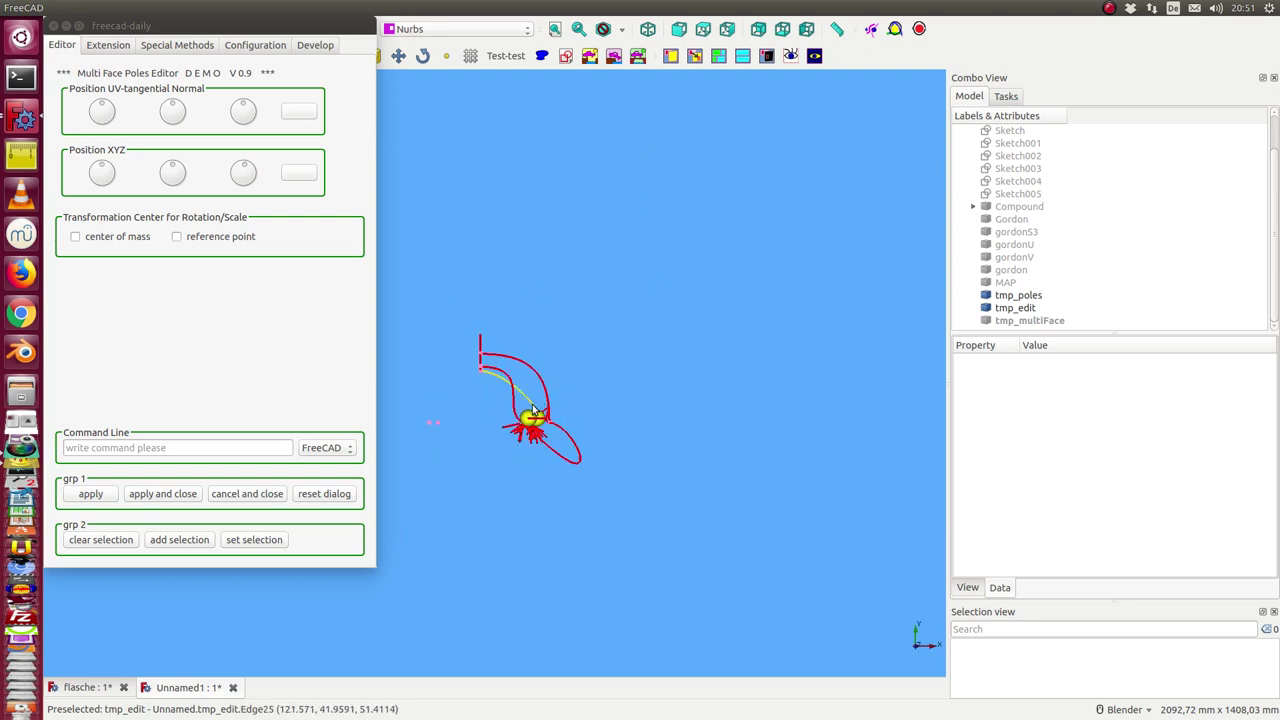
left_click(172, 170)
scroll(172, 170, "down", 3)
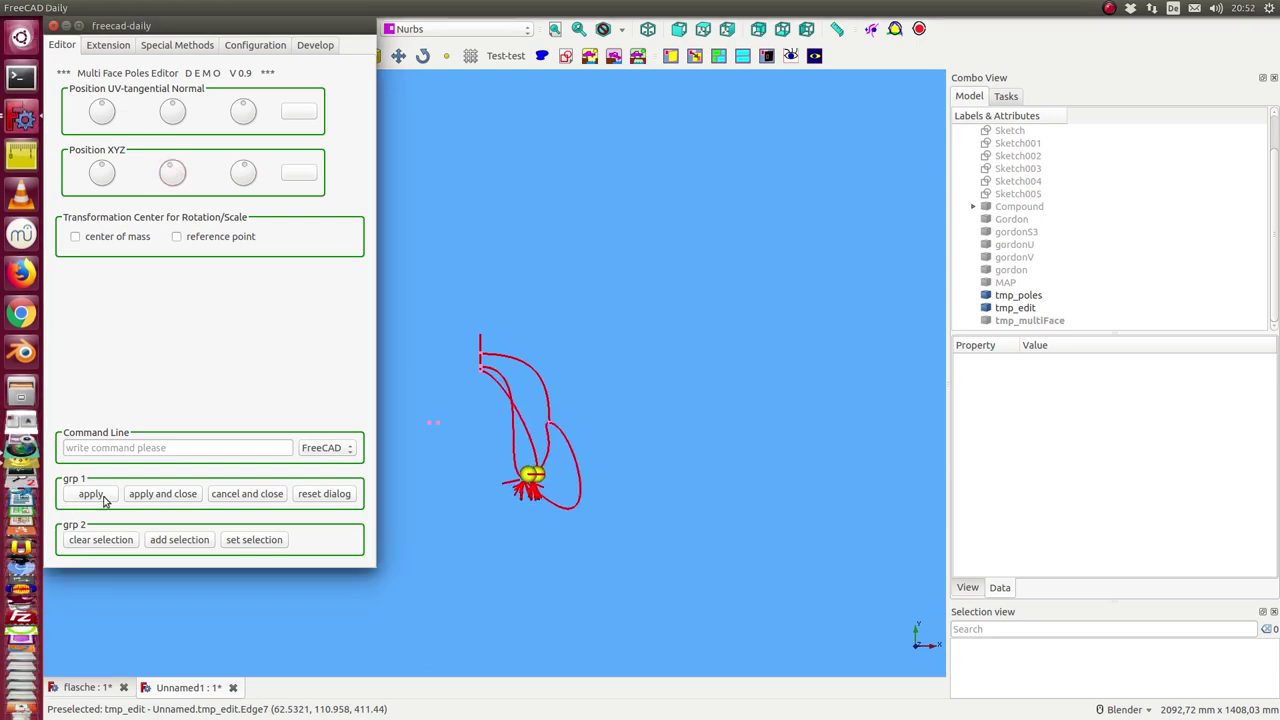
left_click(164, 494)
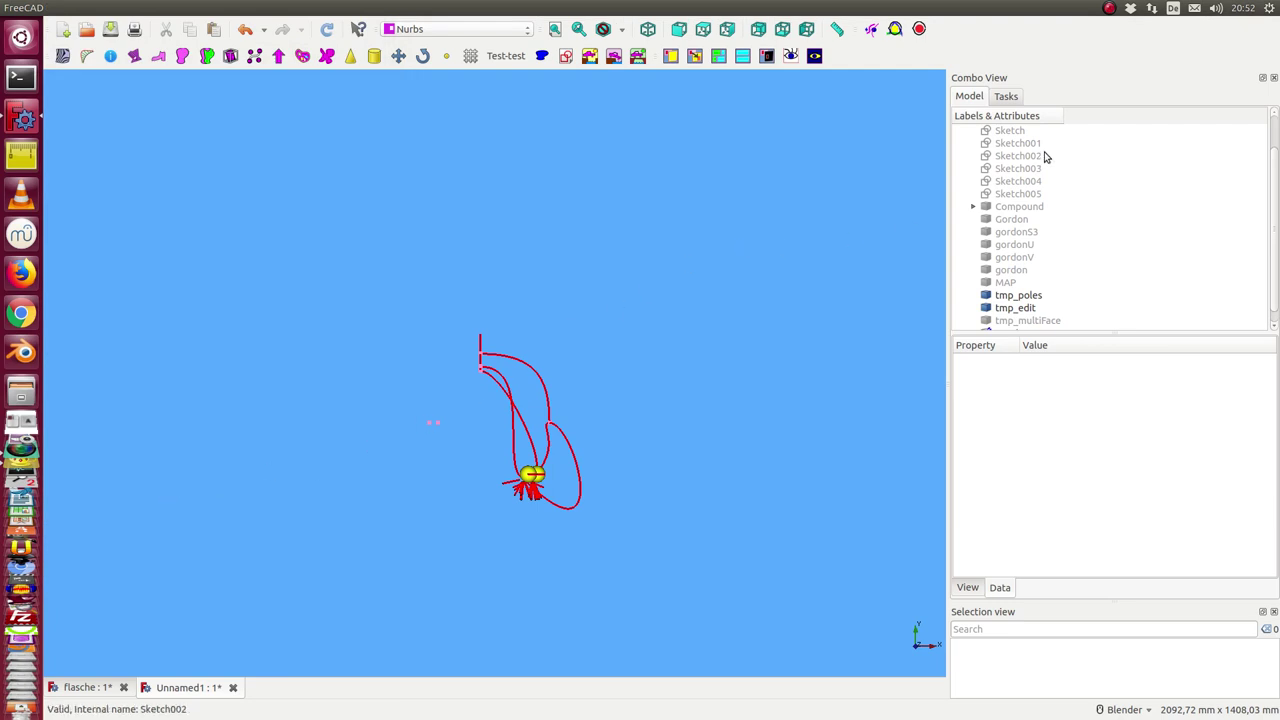
- Hide tmp_poles and tmp_edit and show the grey result surface
scroll(1040, 156, "down", 1)
left_click(1005, 284)
left_click(993, 296)
key("space")
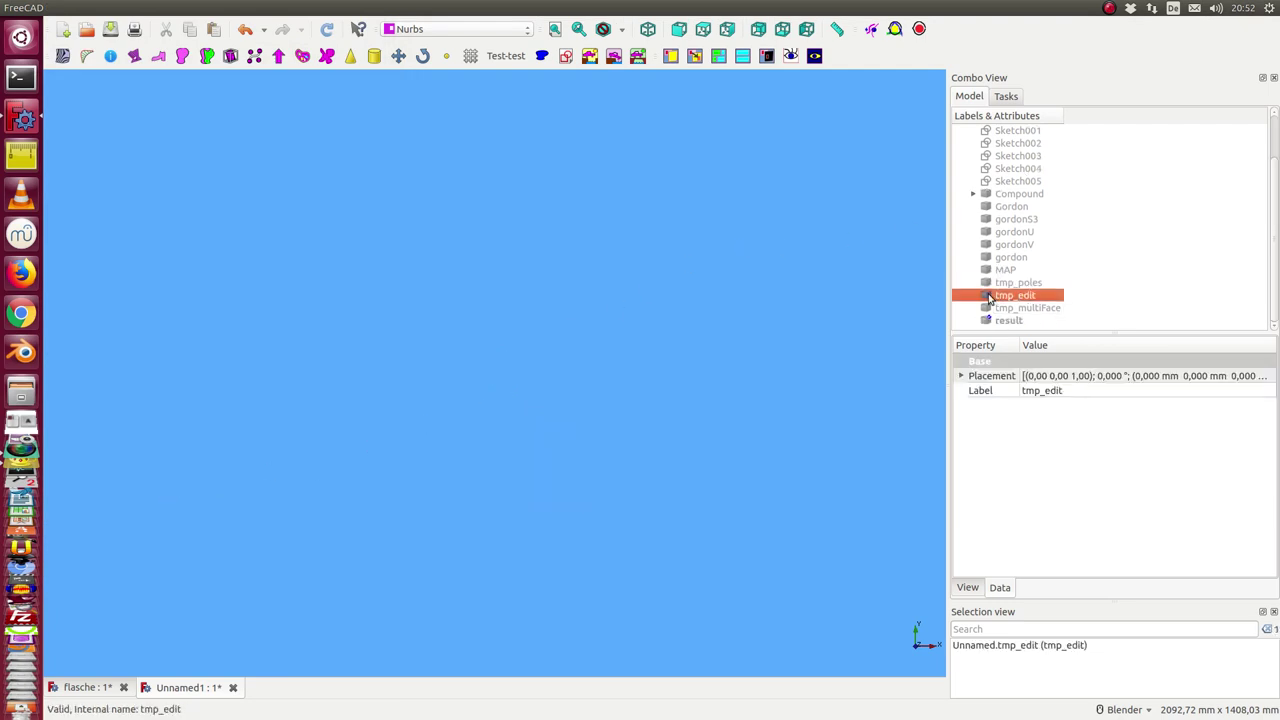
left_click(994, 321)
key("space")
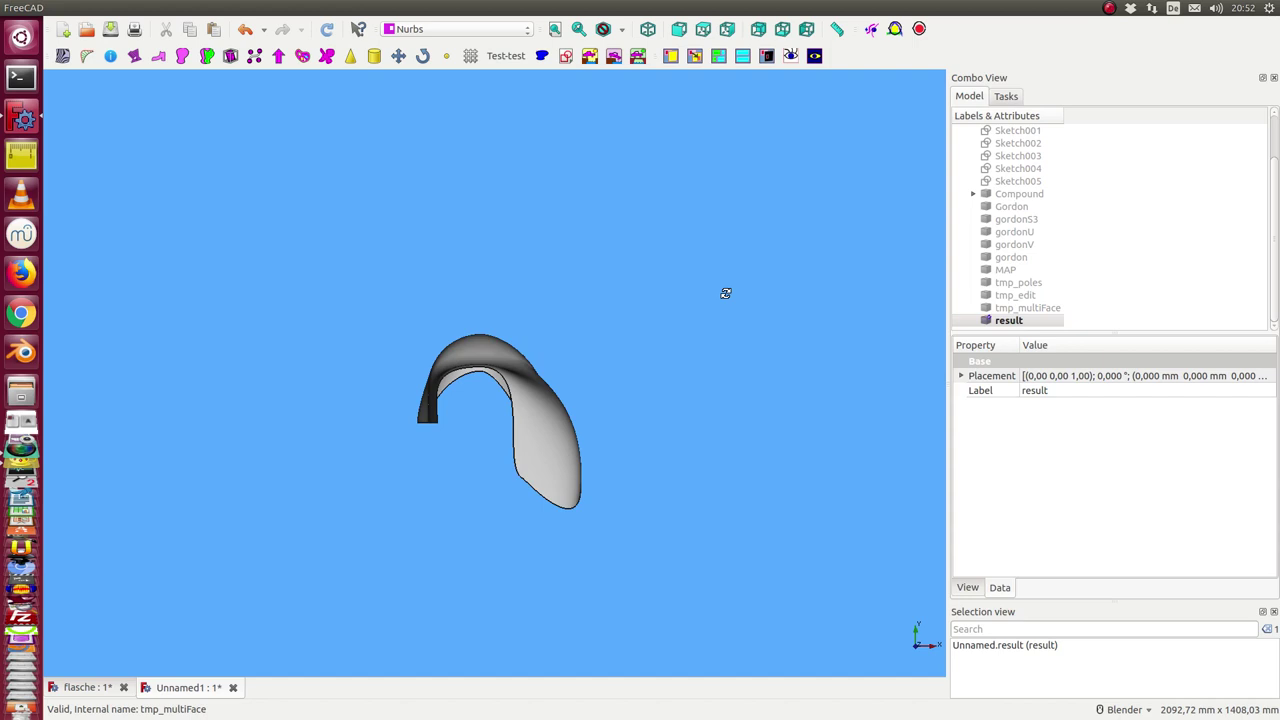
middle_click_drag(723, 289, 558, 341)
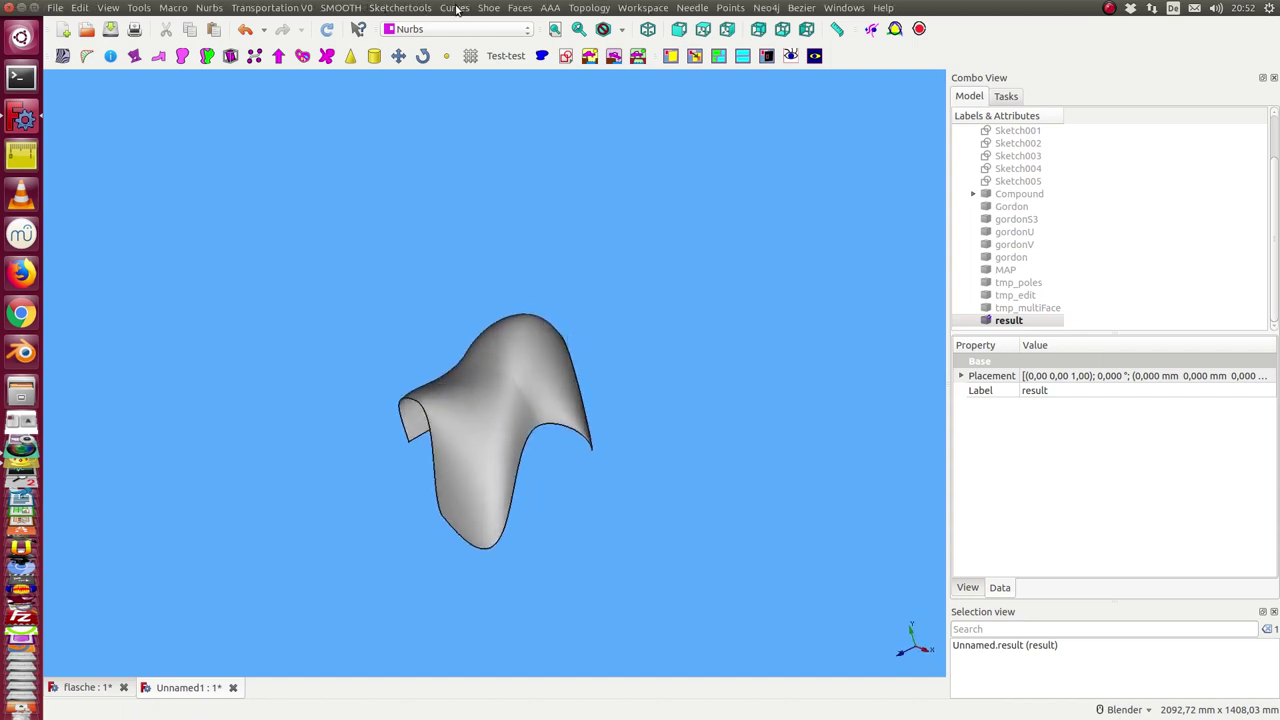
- Create a MAP001 map grid on the result surface
left_click(455, 8)
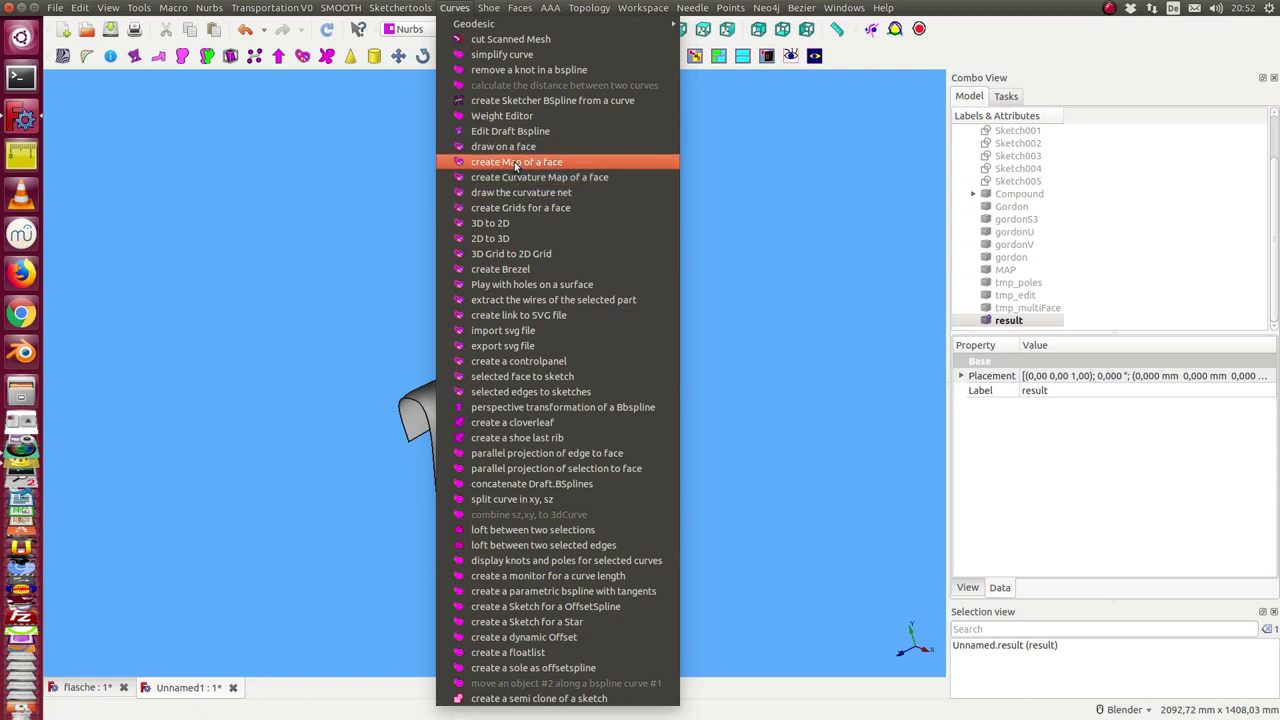
left_click(514, 161)
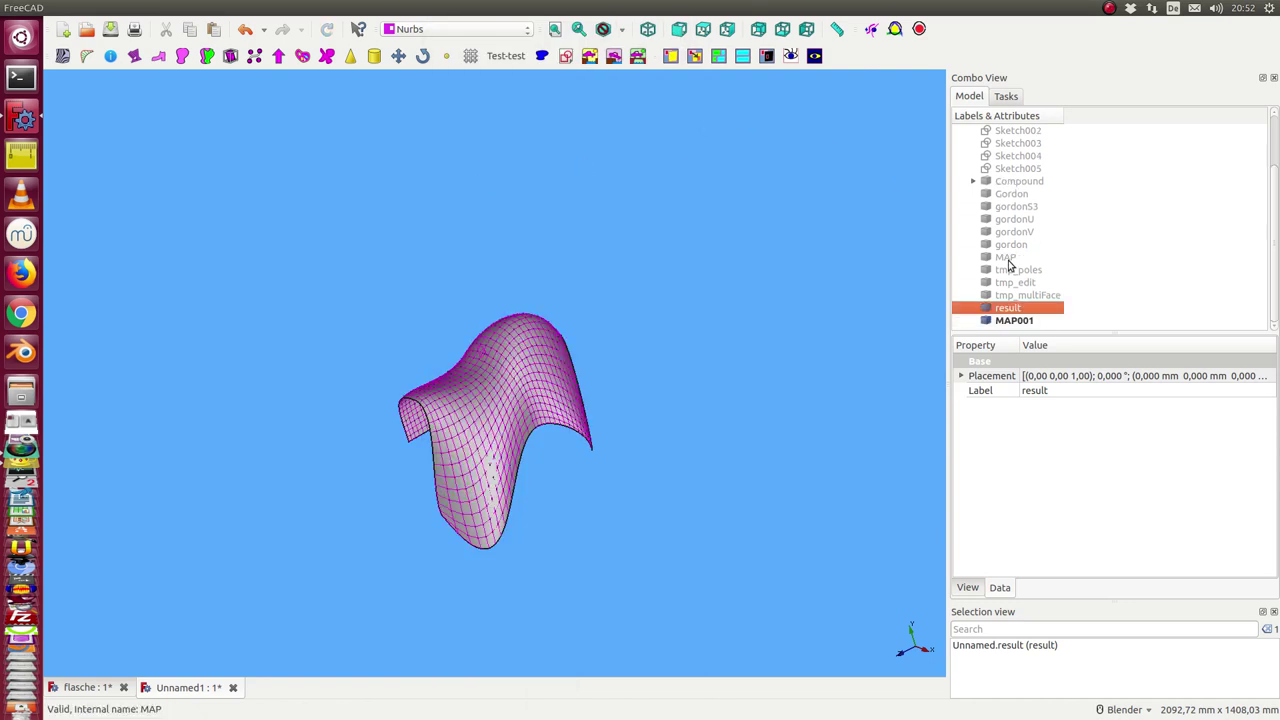
left_click(1014, 321)
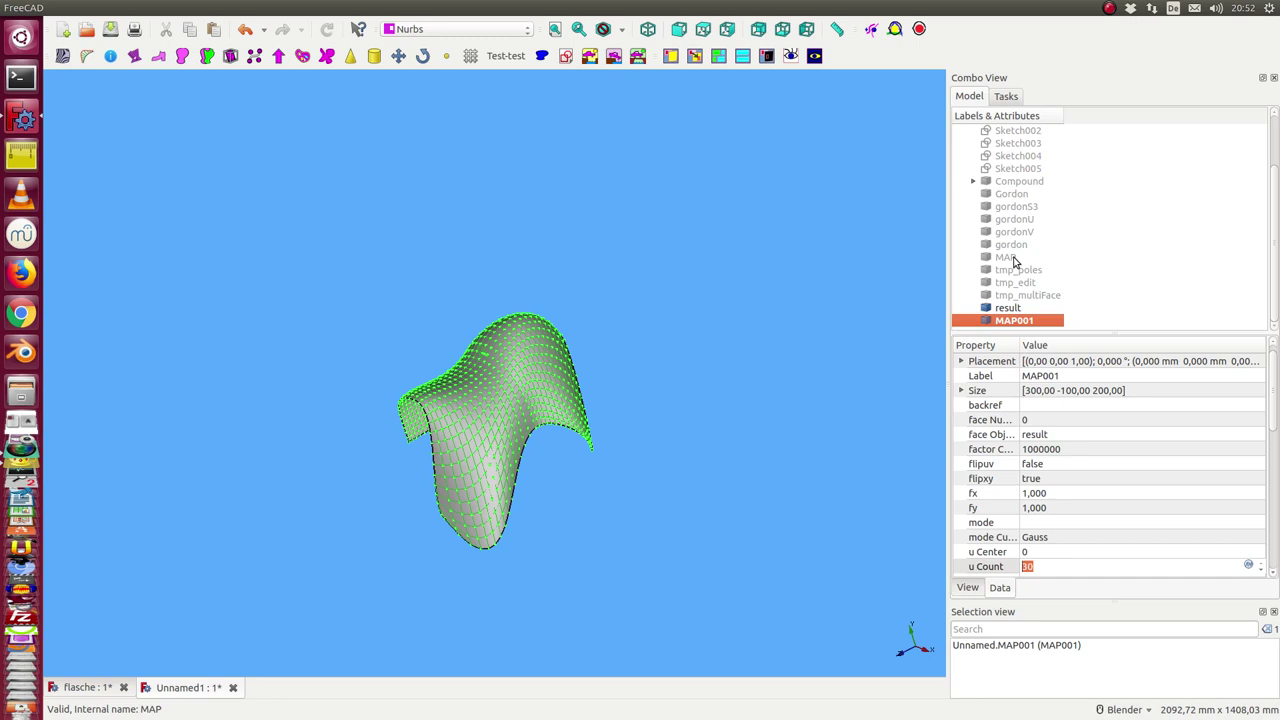
left_click(1006, 258, "ctrl")
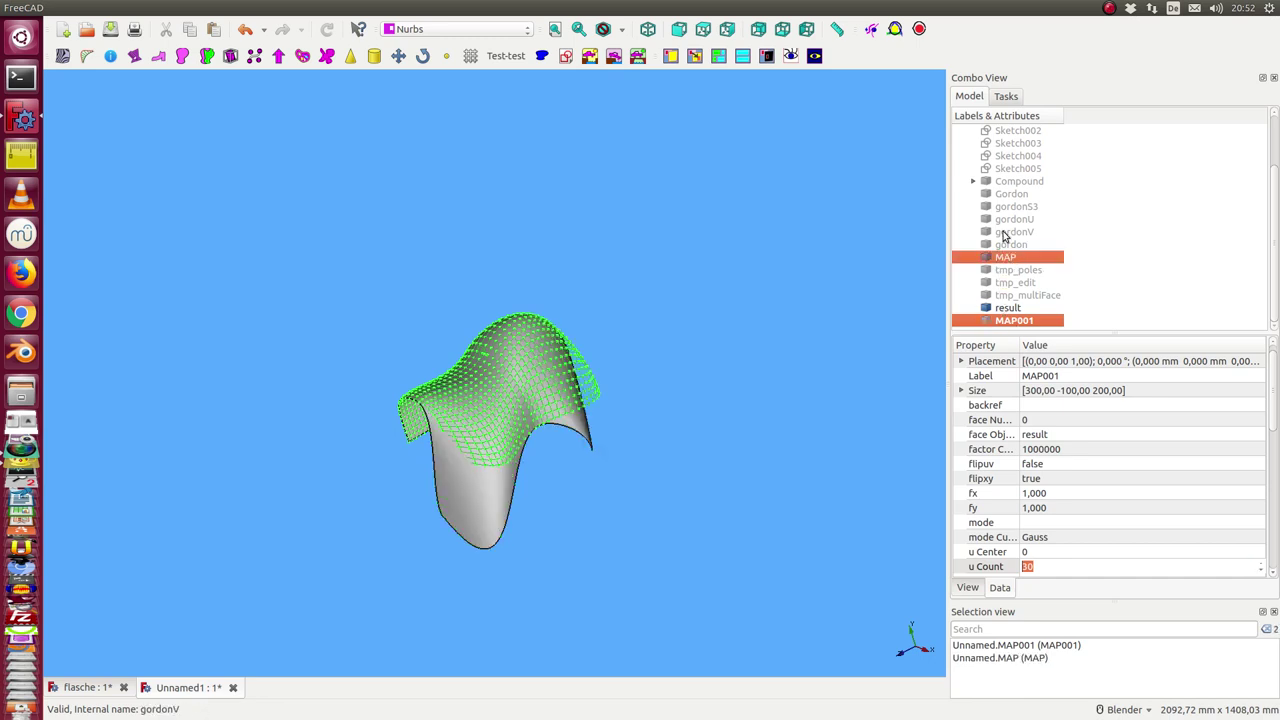
- Hide the result surface and turn the background black to compare MAP001 with MAP
left_click(1012, 308)
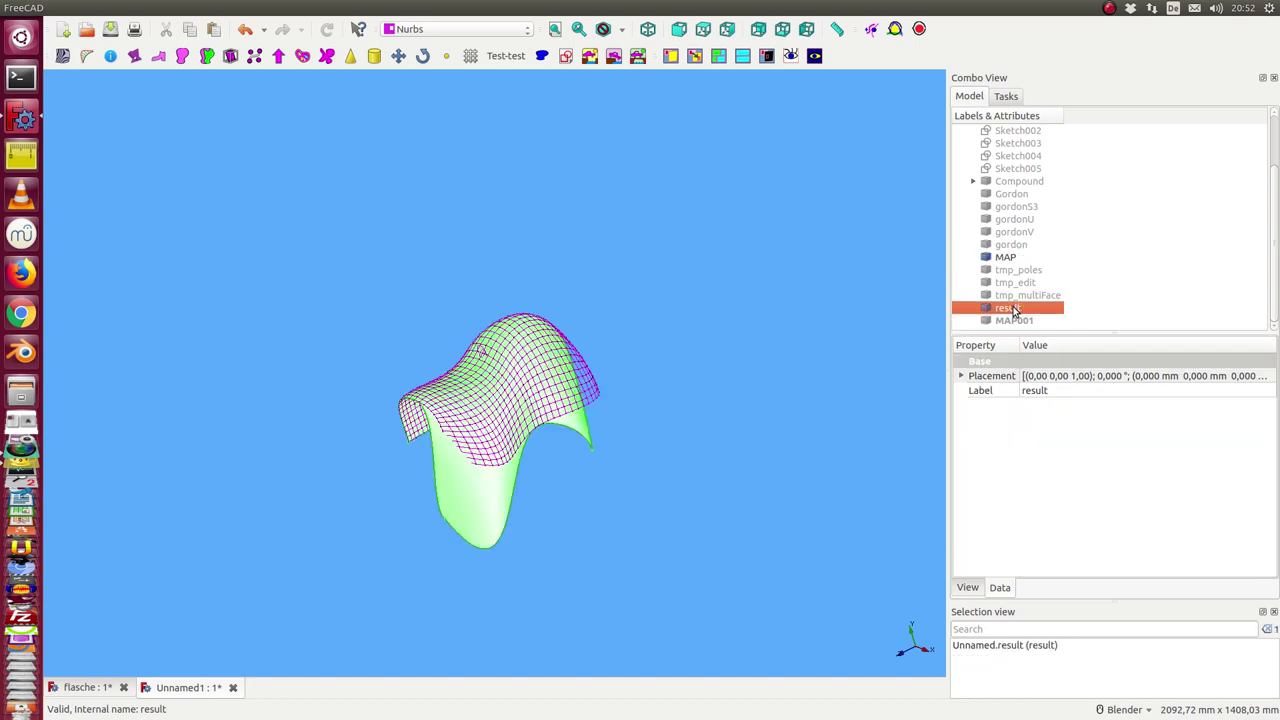
key("space")
left_click(1013, 321)
middle_click_drag(860, 370, 731, 394)
left_click(736, 386)
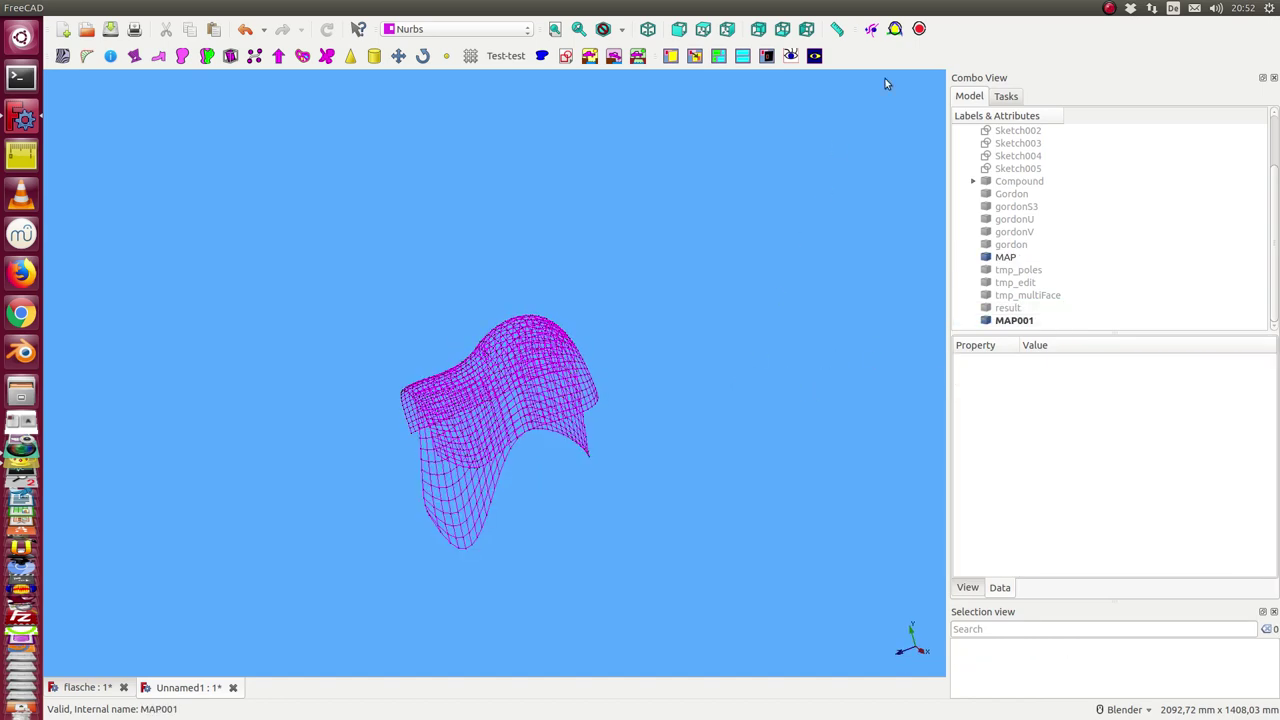
left_click(815, 58)
middle_click_drag(754, 271, 800, 372)
left_click(1013, 321)
- Set MAP001's Line Color to cyan and orbit to compare it with the MAP grid
left_click(968, 588)
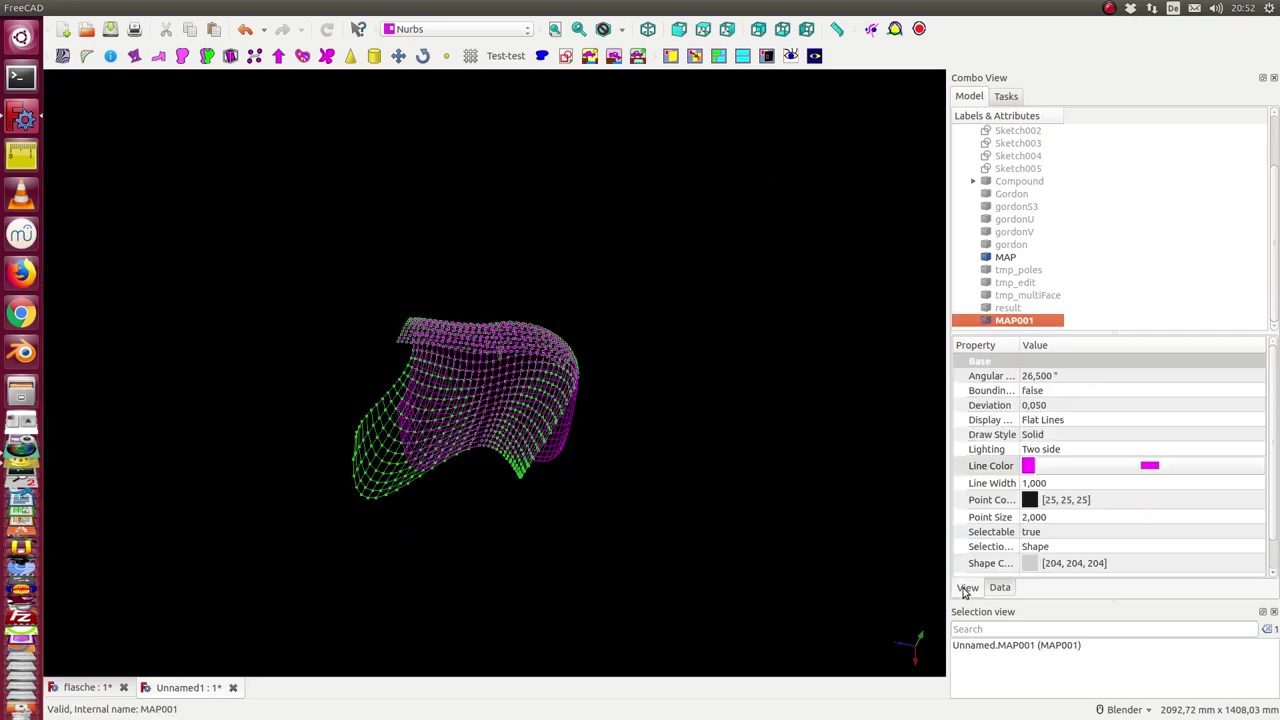
left_click(1026, 466)
left_click(1024, 466)
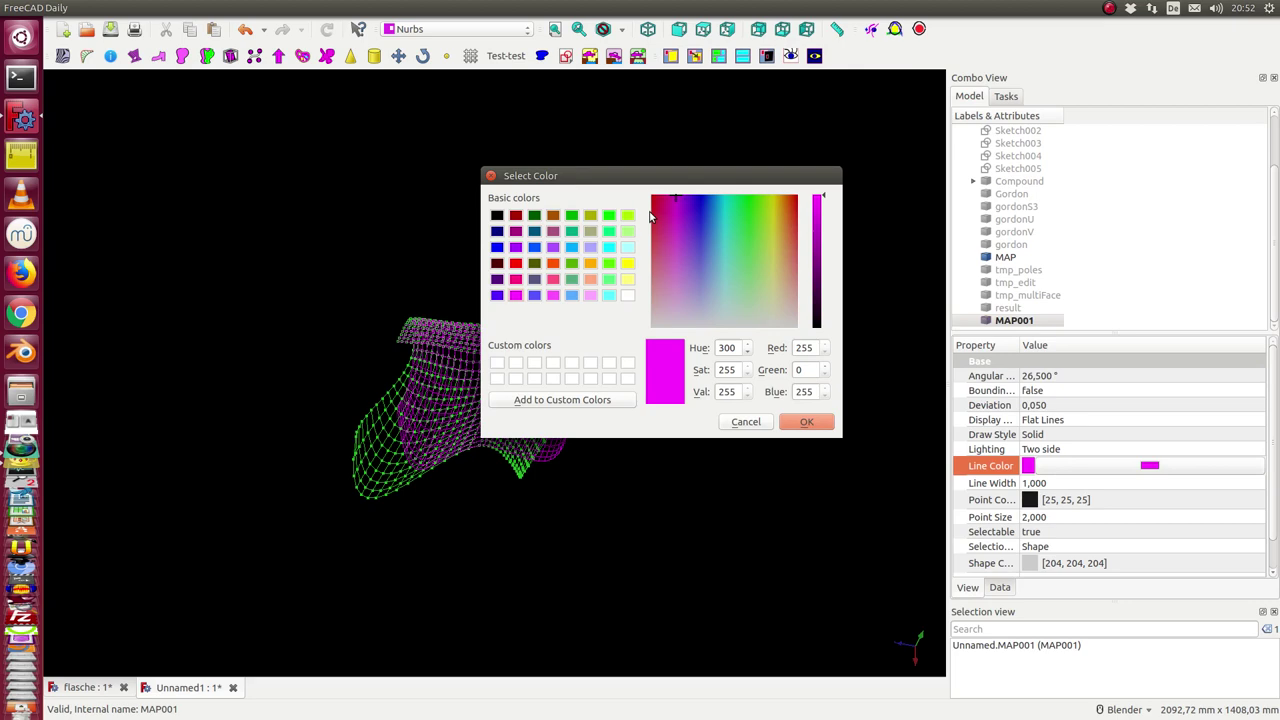
left_click(610, 248)
left_click(800, 430)
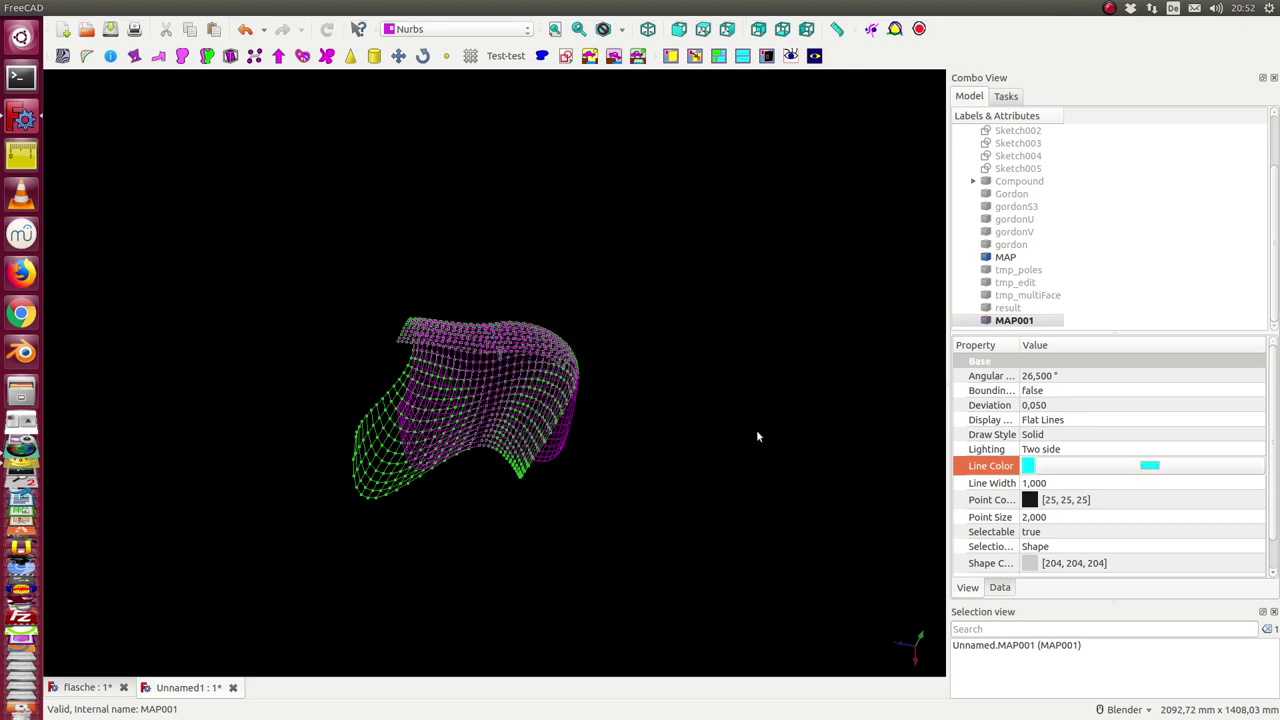
middle_click_drag(757, 434, 734, 298)
left_click(734, 298)
middle_click_drag(534, 501, 489, 294)
middle_click_drag(489, 366, 371, 394)
scroll(336, 305, "up", 4)
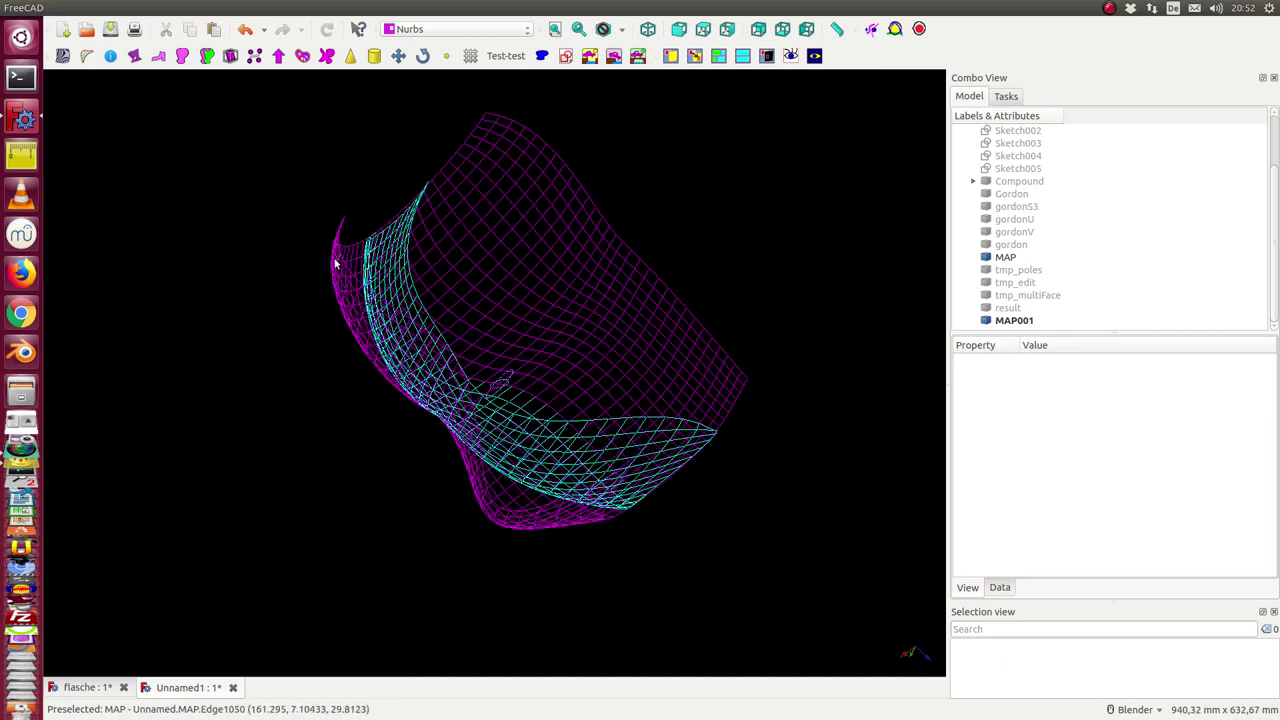
middle_click_drag(334, 260, 289, 366)
middle_click_drag(727, 543, 677, 466)
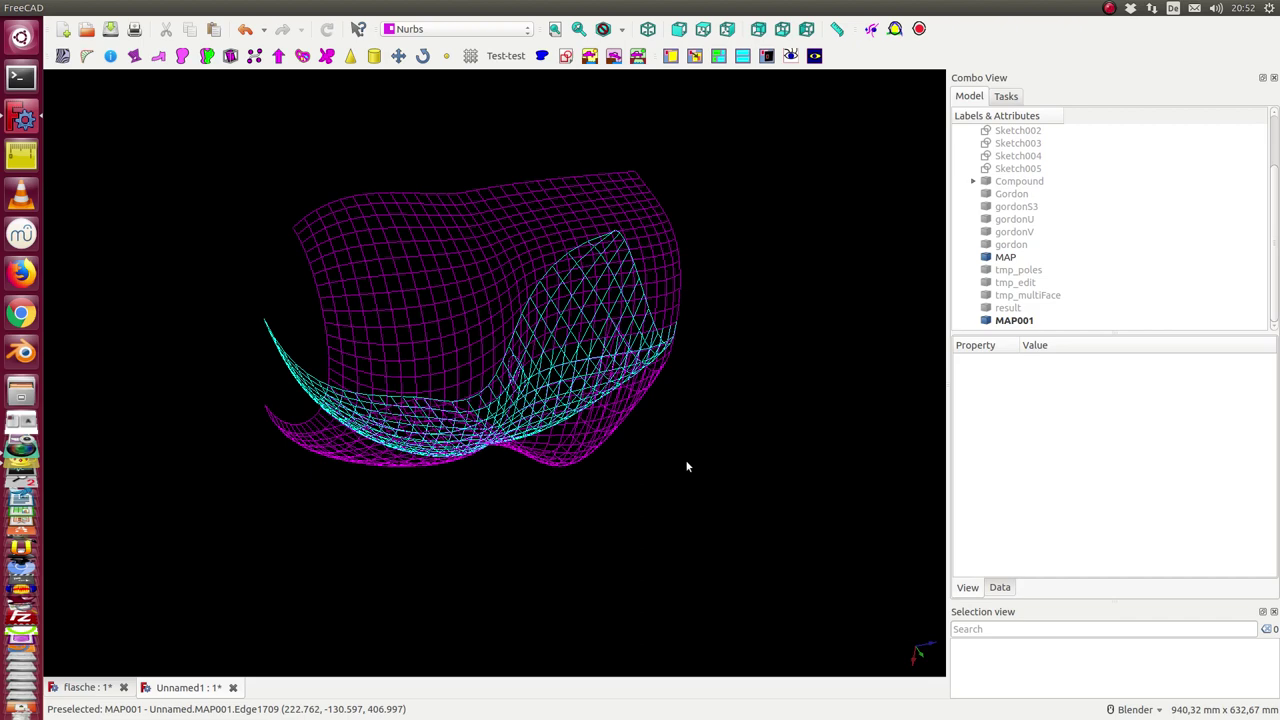
key("1")
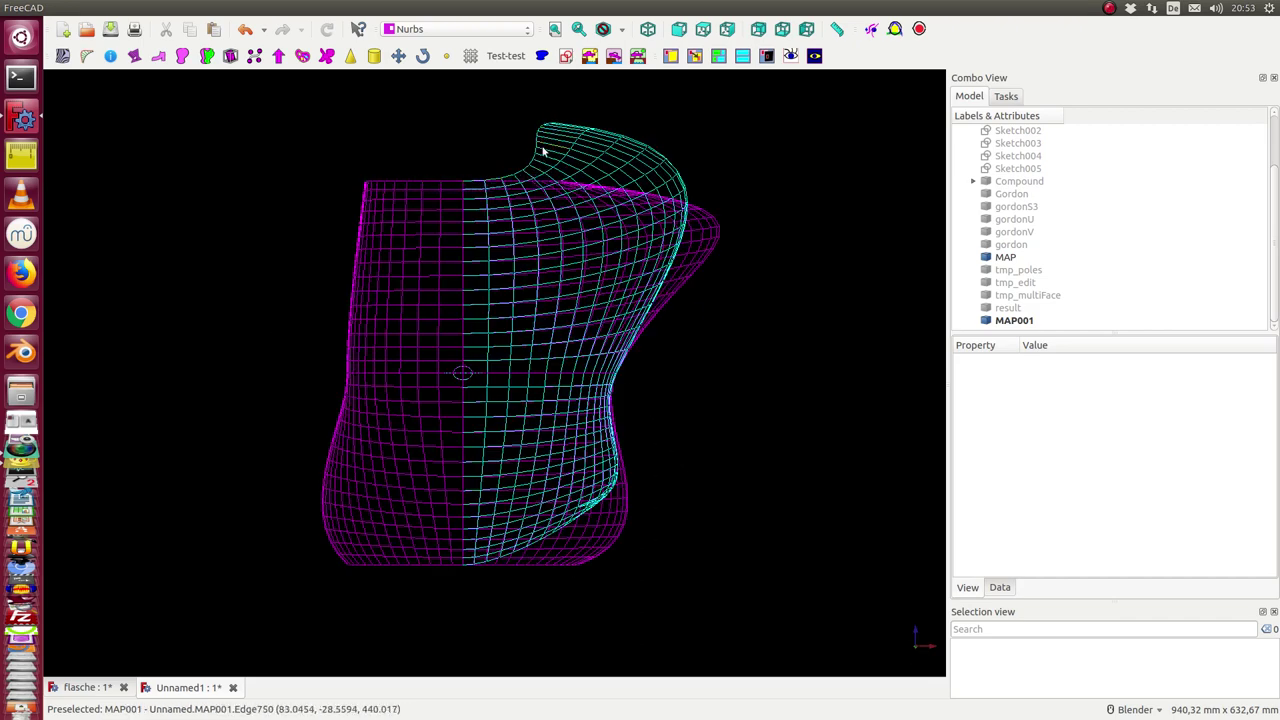
middle_click_drag(438, 183, 475, 158)
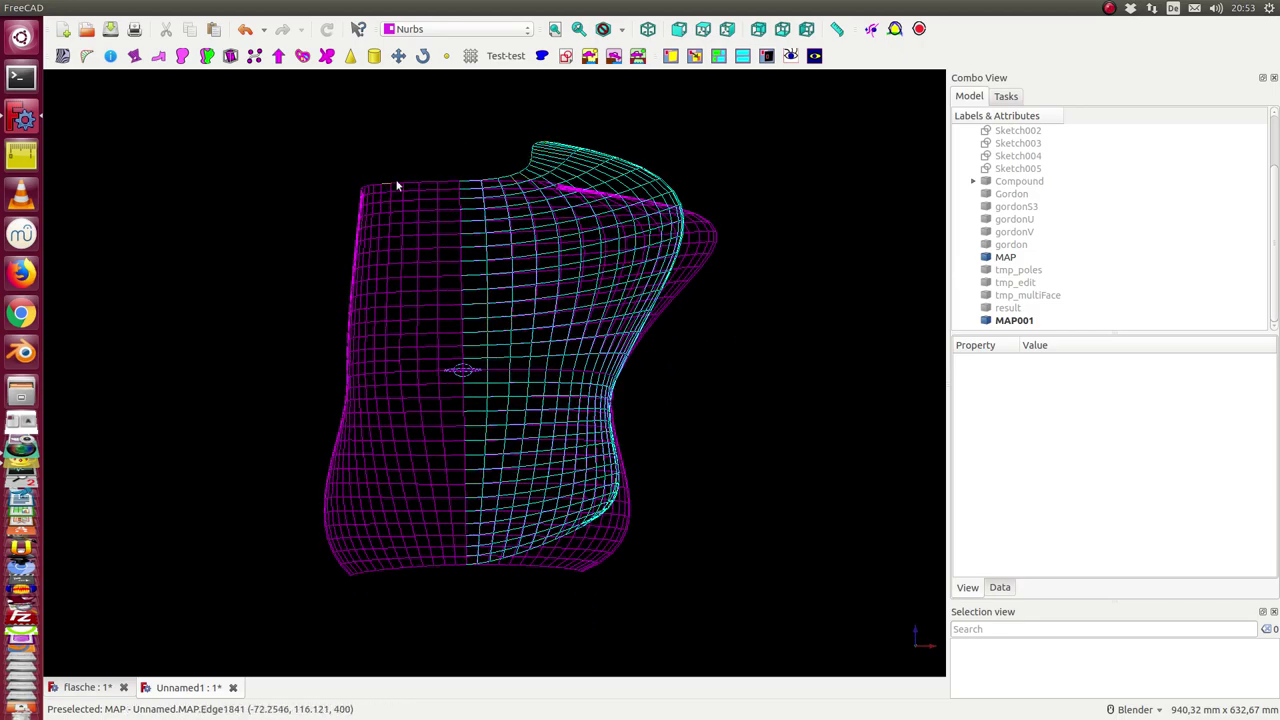
middle_click_drag(537, 149, 470, 145)
middle_click_drag(341, 180, 360, 129)
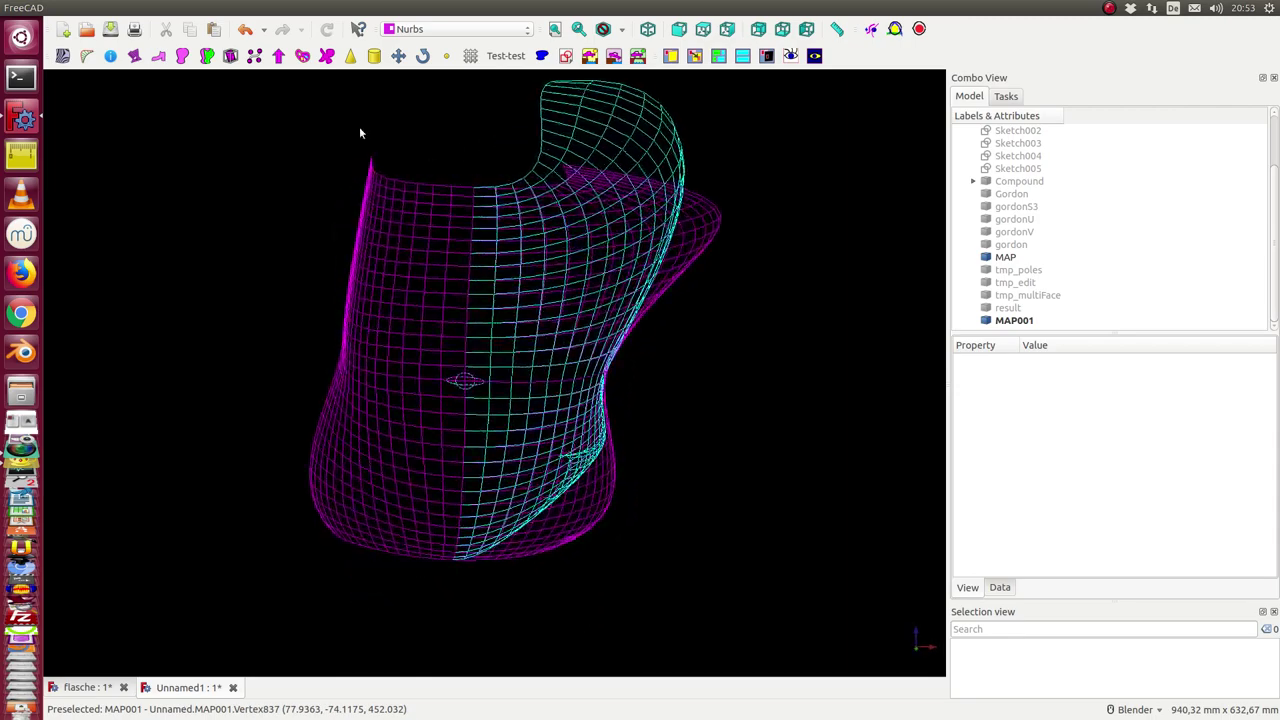
mouse_move(386, 523)
middle_mouse_down()
mouse_move(388, 318)
mouse_move(300, 417)
mouse_move(533, 220)
mouse_move(543, 341)
mouse_move(206, 449)
mouse_move(437, 520)
mouse_move(427, 492)
mouse_move(563, 449)
mouse_move(580, 563)
mouse_move(647, 567)
mouse_move(480, 306)
mouse_move(461, 311)
middle_mouse_up()
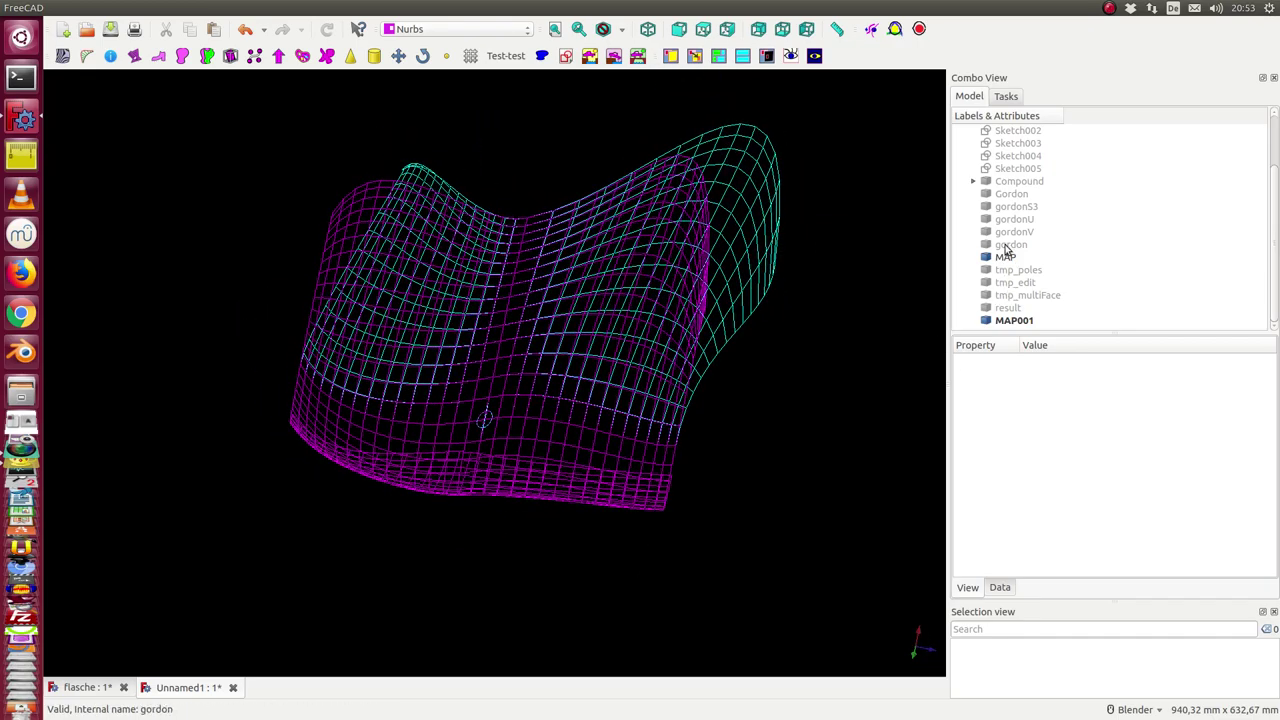
left_click(1005, 308)
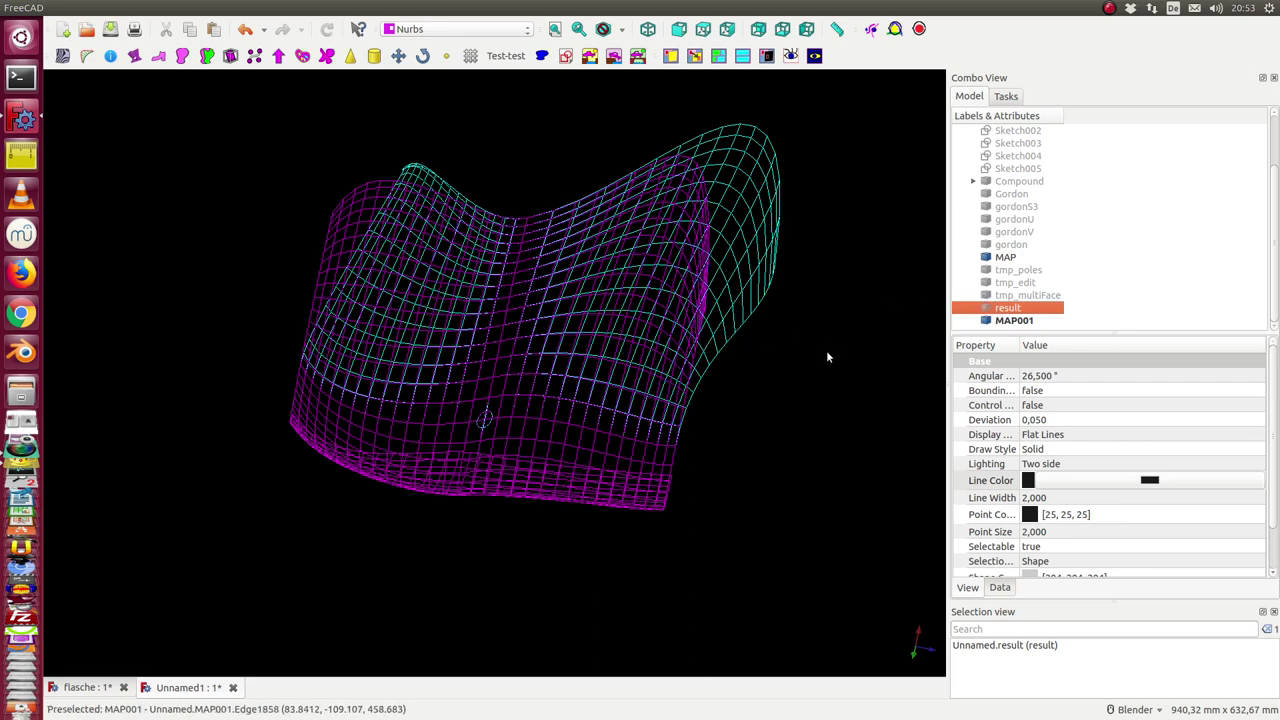
middle_click_drag(826, 357, 763, 249)
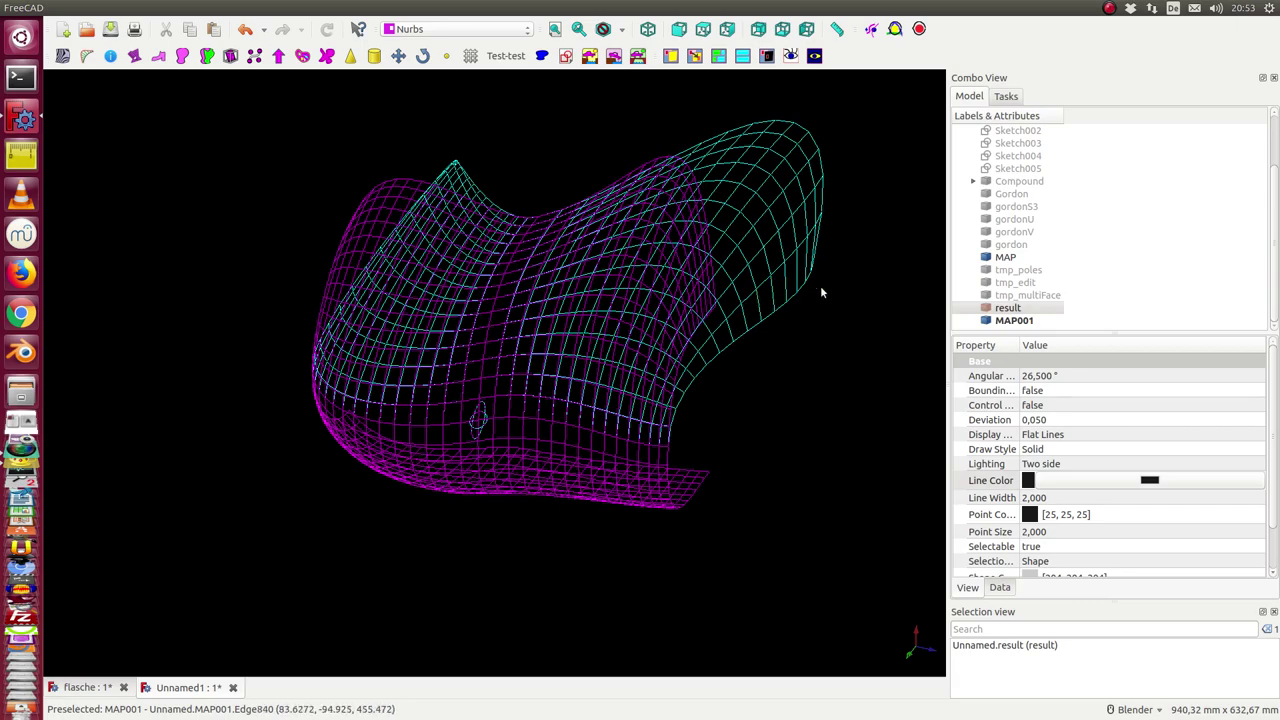
middle_click_drag(850, 309, 664, 252)
scroll(741, 226, "down", 3)
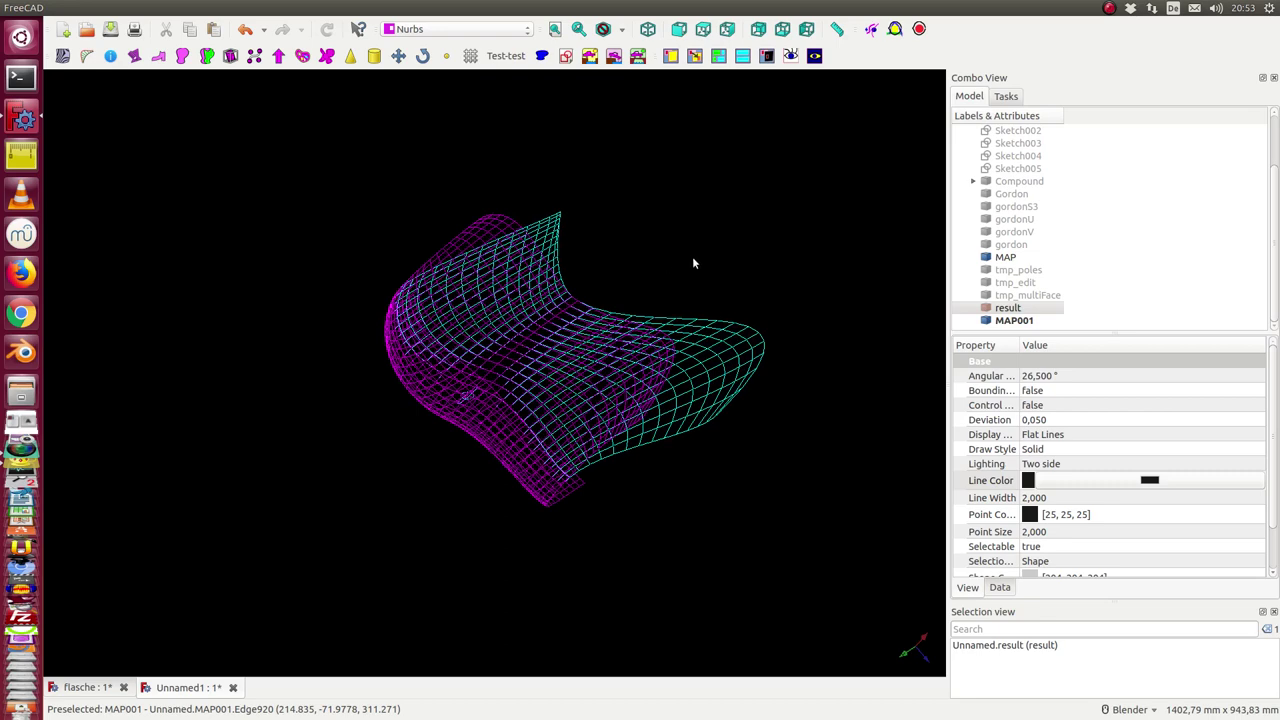